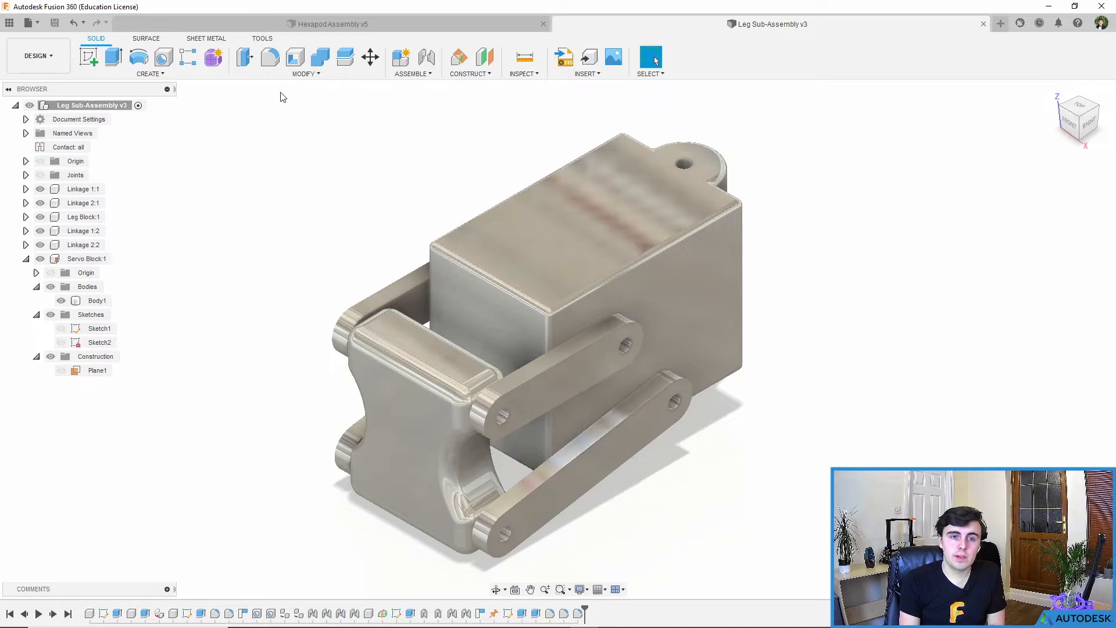
Assign ABS Plastic from the Fusion 360 Material Library as the servo block's physical material
left_click(304, 74)
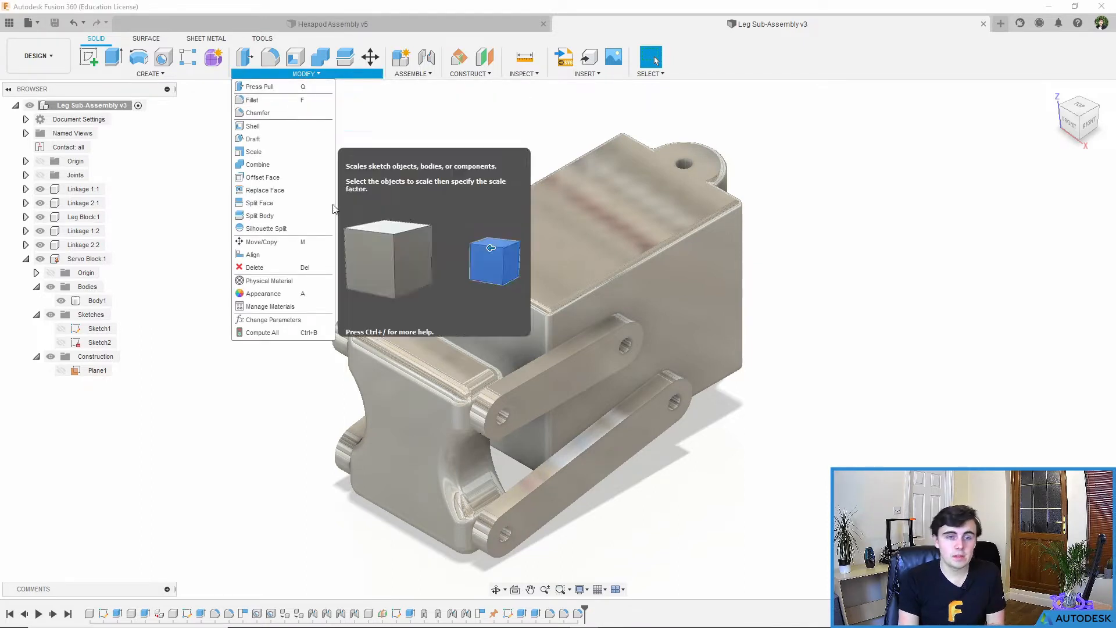
left_click(285, 282)
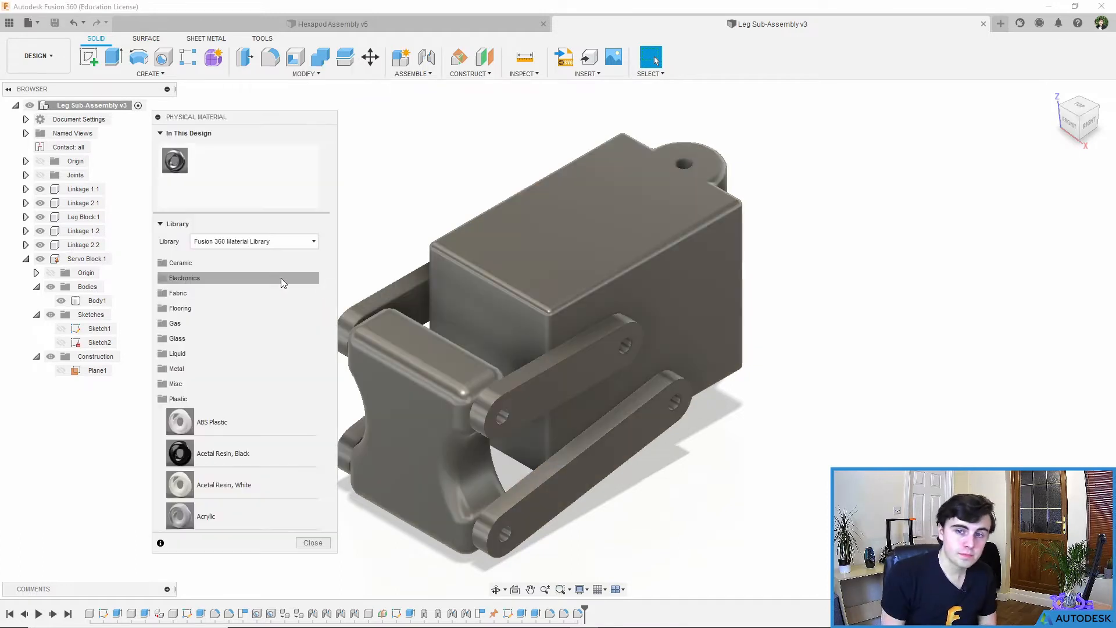
left_click_drag(261, 119, 953, 108)
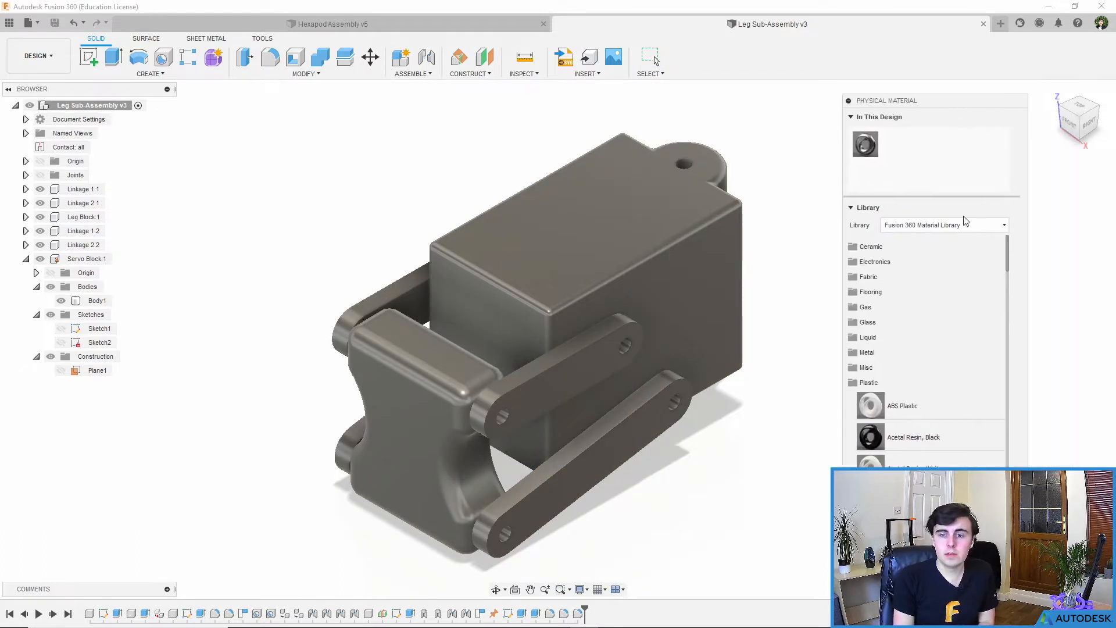
left_click_drag(907, 407, 665, 249)
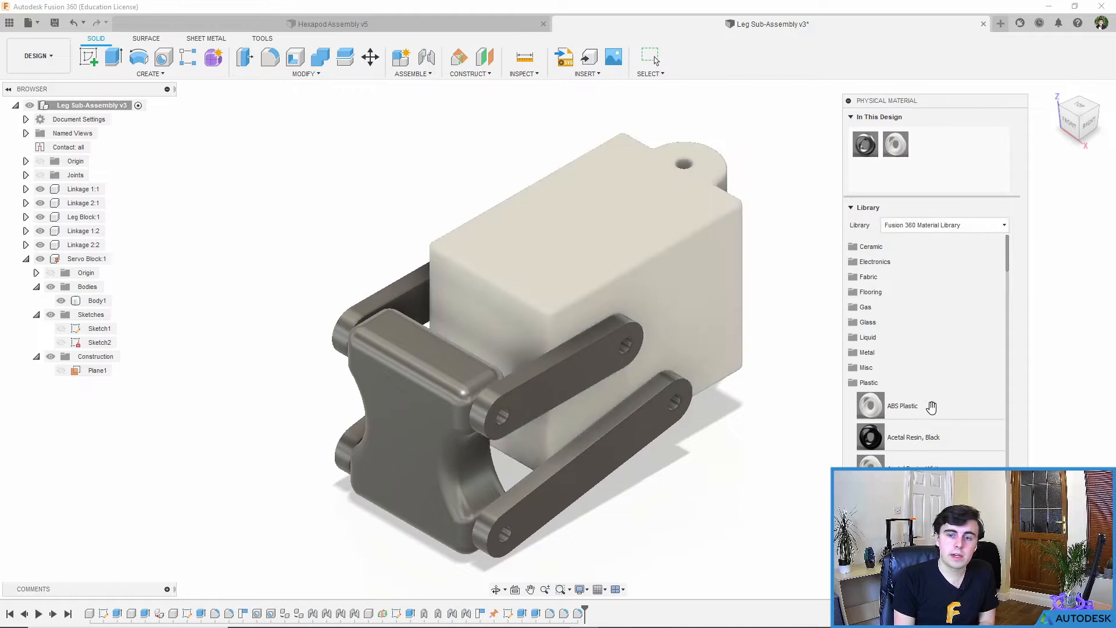
Assign the ABS Plastic physical material to the linkages and the leg block, and close the material settings
left_click_drag(914, 406, 558, 378)
left_click_drag(895, 425, 77, 236)
left_click_drag(905, 414, 80, 238)
left_click_drag(869, 406, 442, 422)
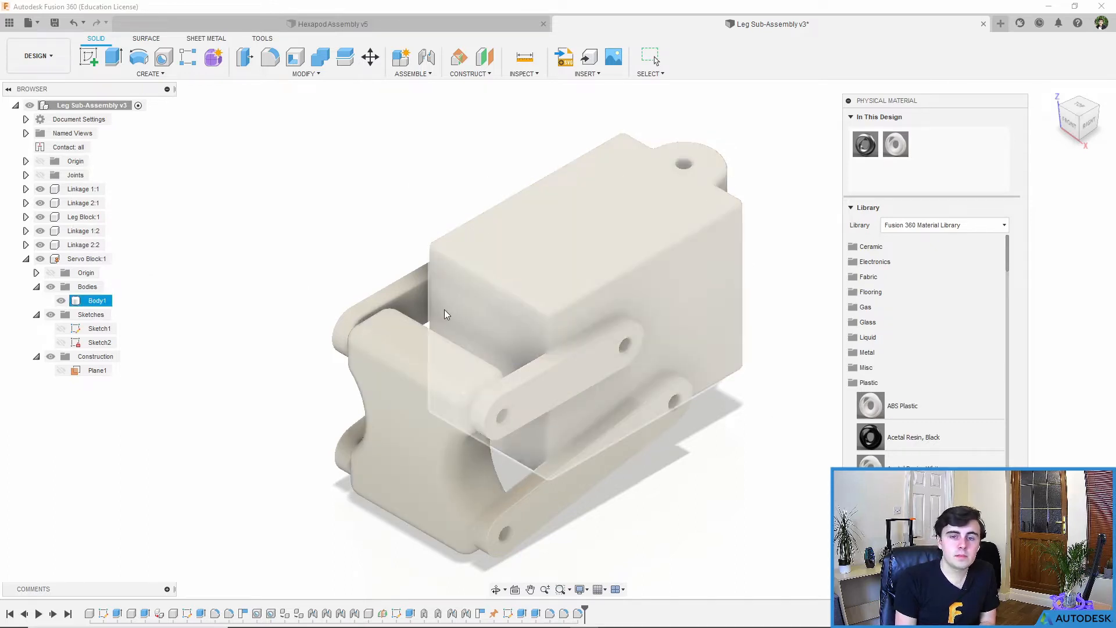
left_click(655, 60)
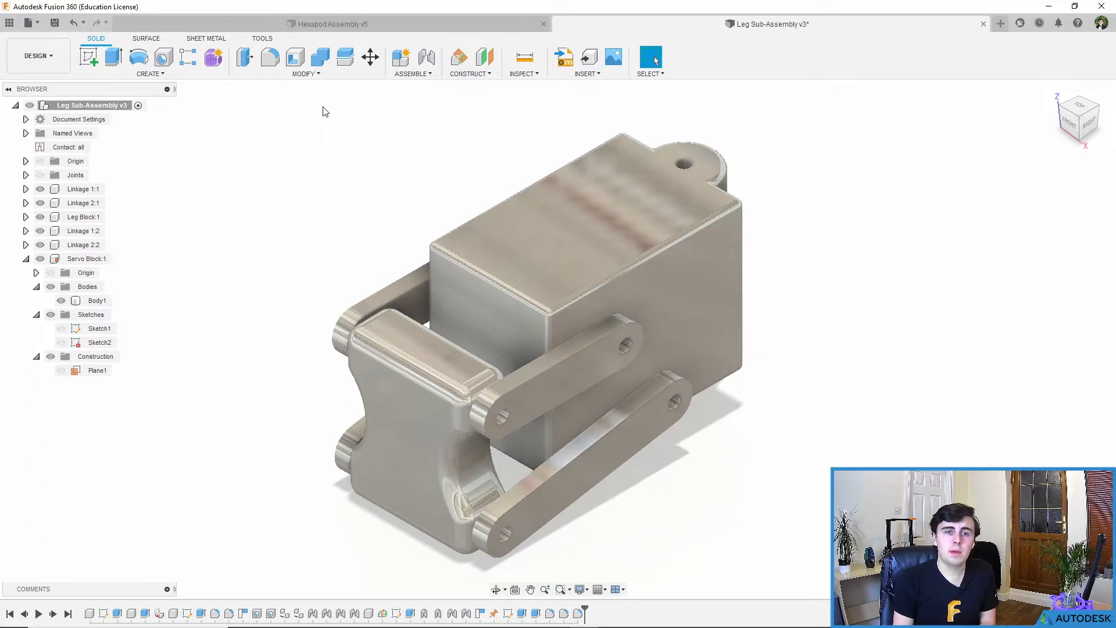
Open the Appearance settings for bodies and components, and arrange the dialog so it does not cover the model
left_click(306, 76)
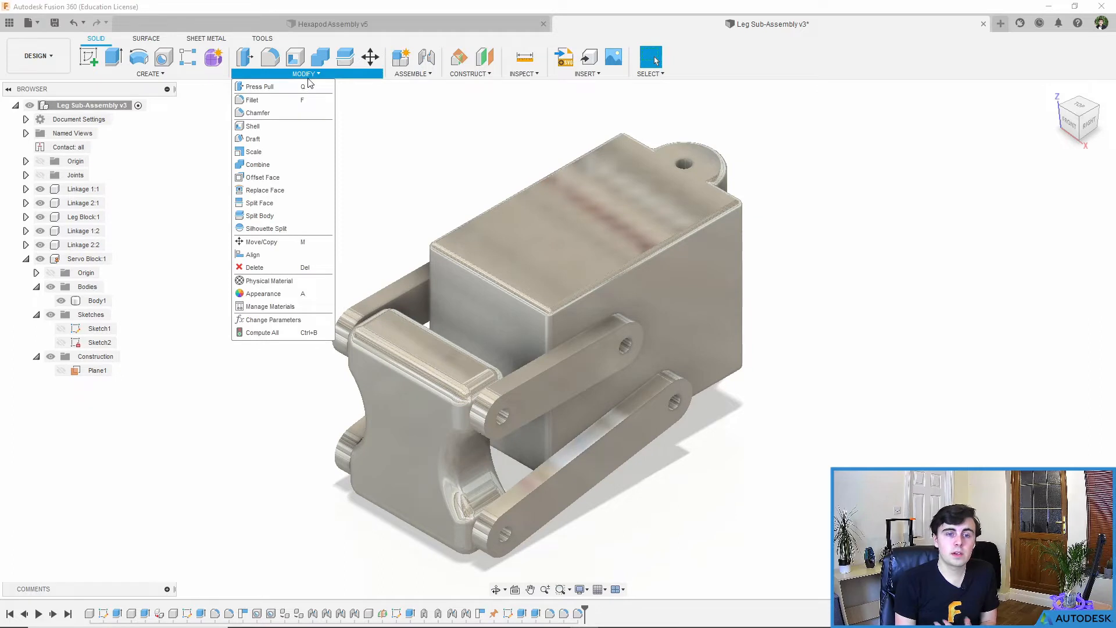
left_click(275, 295)
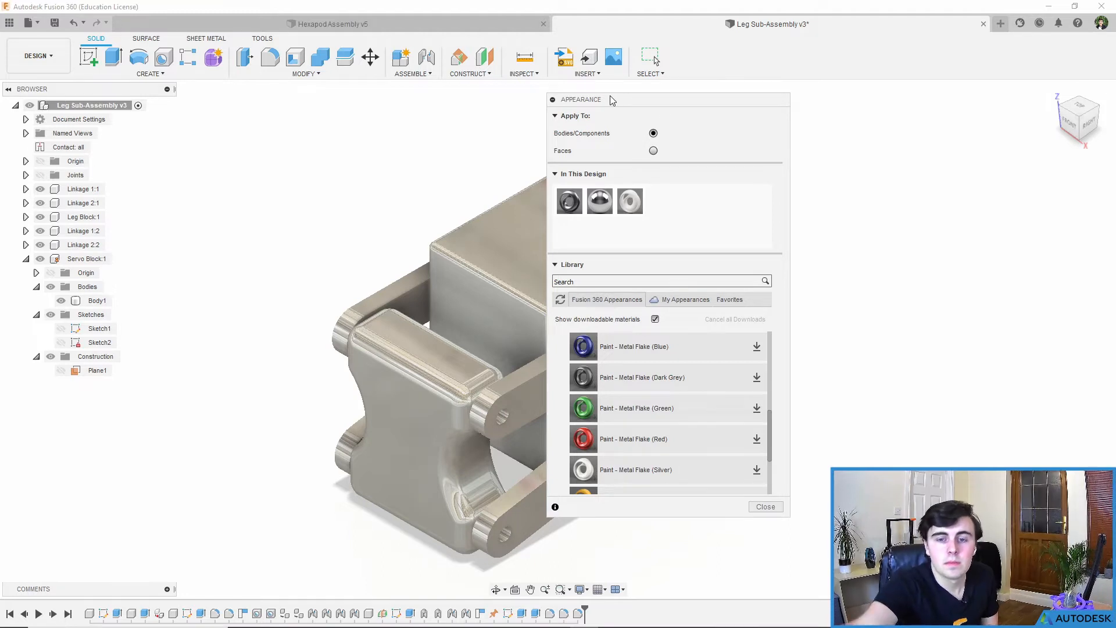
left_click_drag(610, 98, 177, 109)
middle_click_drag(591, 285, 765, 295)
left_click_drag(261, 111, 331, 114)
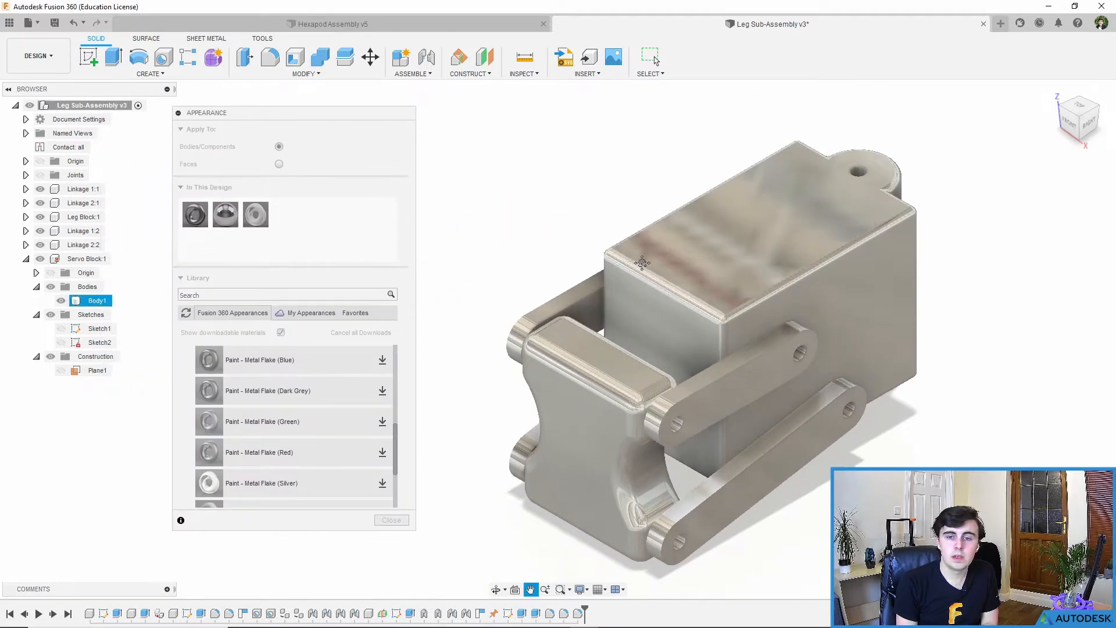
middle_click_drag(504, 178, 501, 128)
scroll(274, 349, "up", 3)
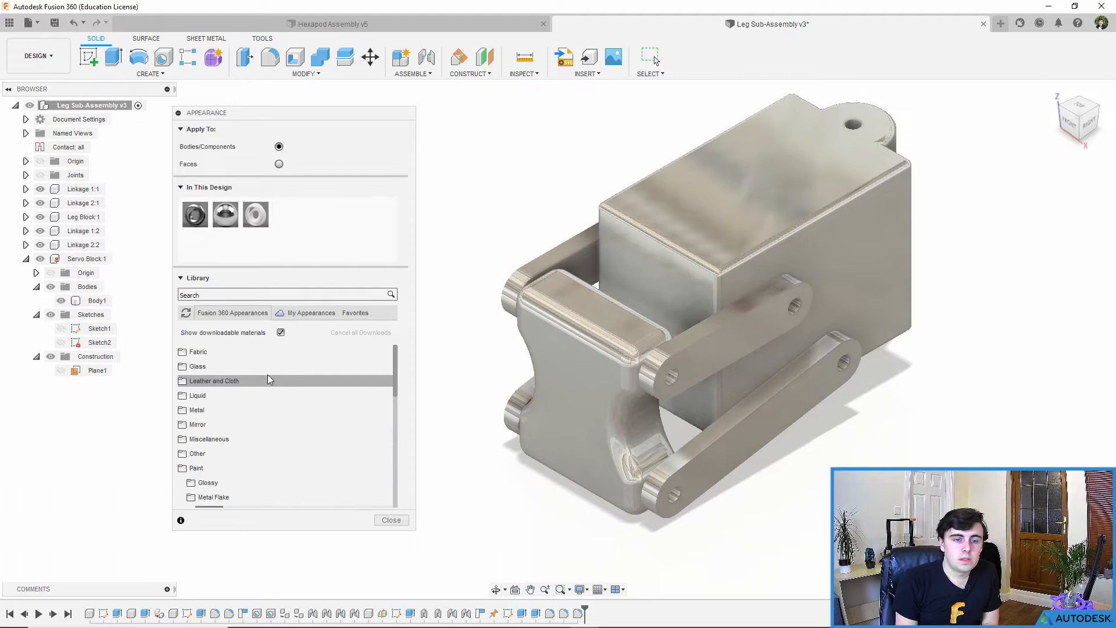
Apply the Paint - Enamel Glossy (Black) appearance to the servo block
left_click(215, 469)
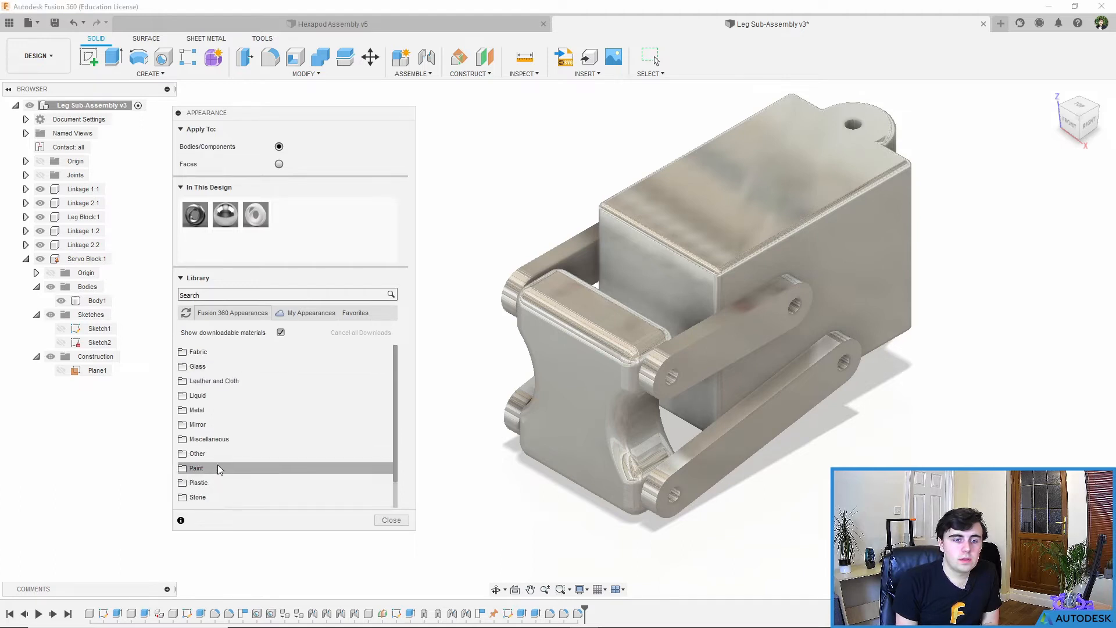
scroll(234, 458, "down", 2)
scroll(233, 441, "up", 2)
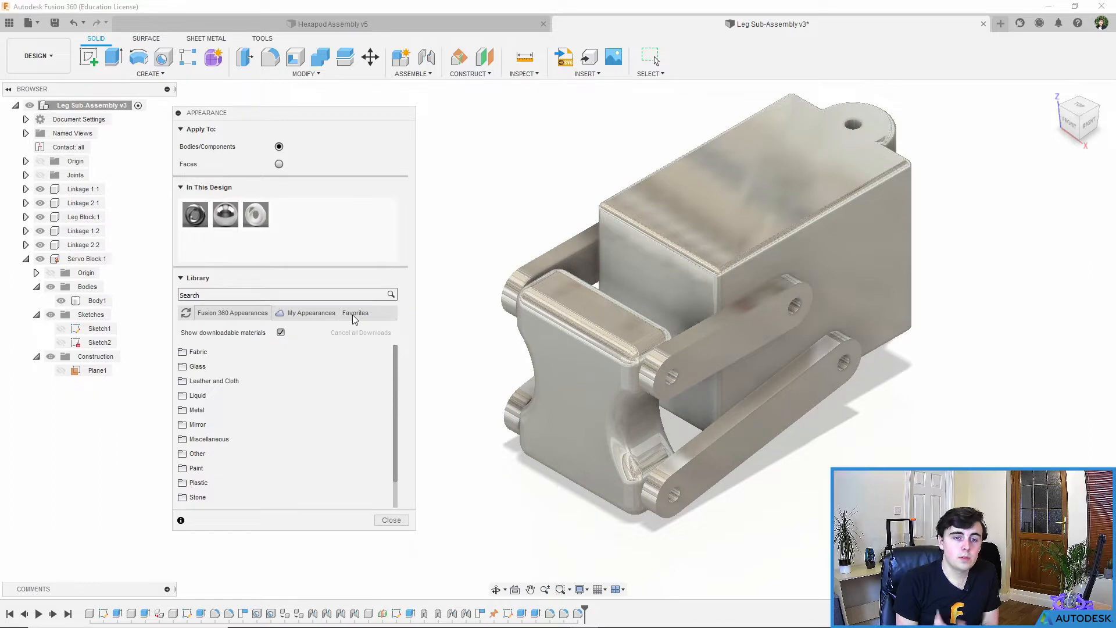
scroll(233, 412, "down", 2)
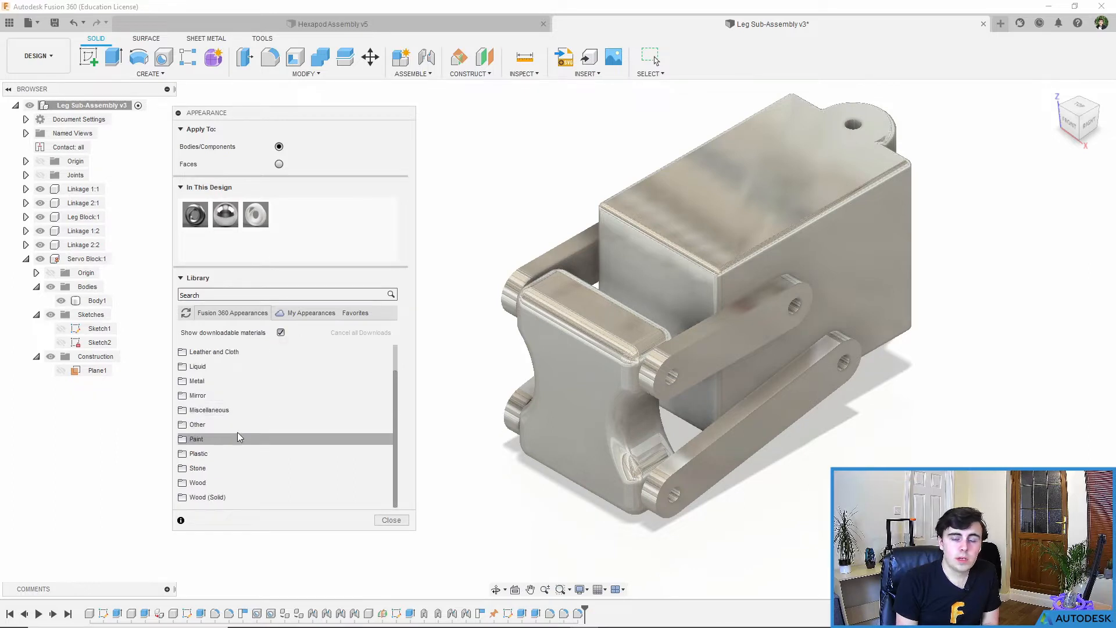
left_click(210, 439)
scroll(261, 426, "down", 2)
scroll(233, 433, "up", 2)
left_click(210, 454)
scroll(210, 453, "down", 3)
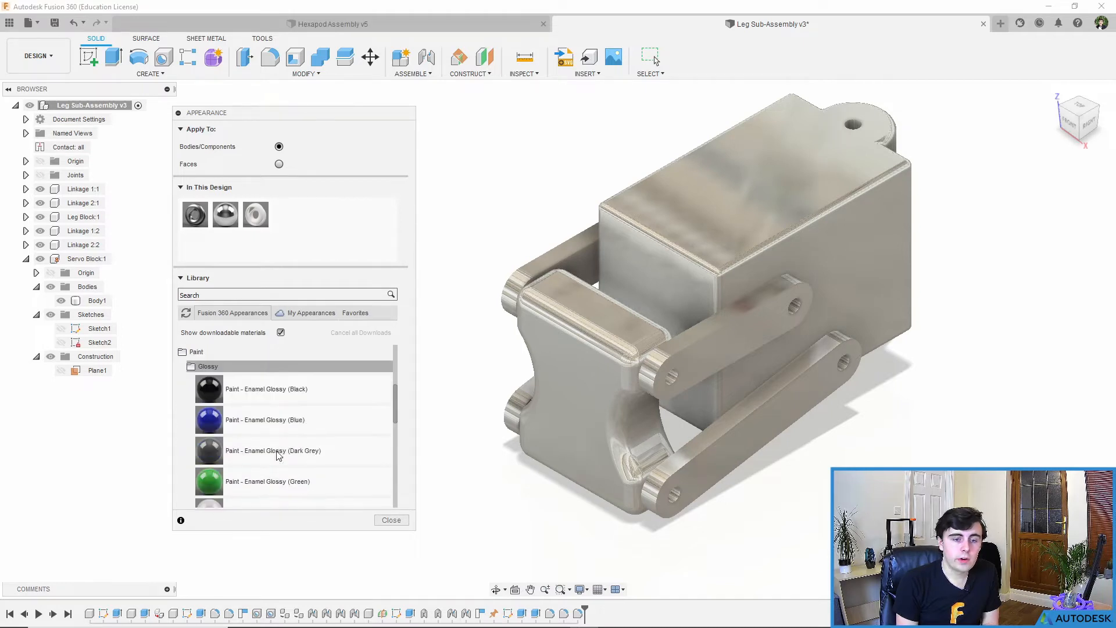
left_click_drag(241, 395, 709, 282)
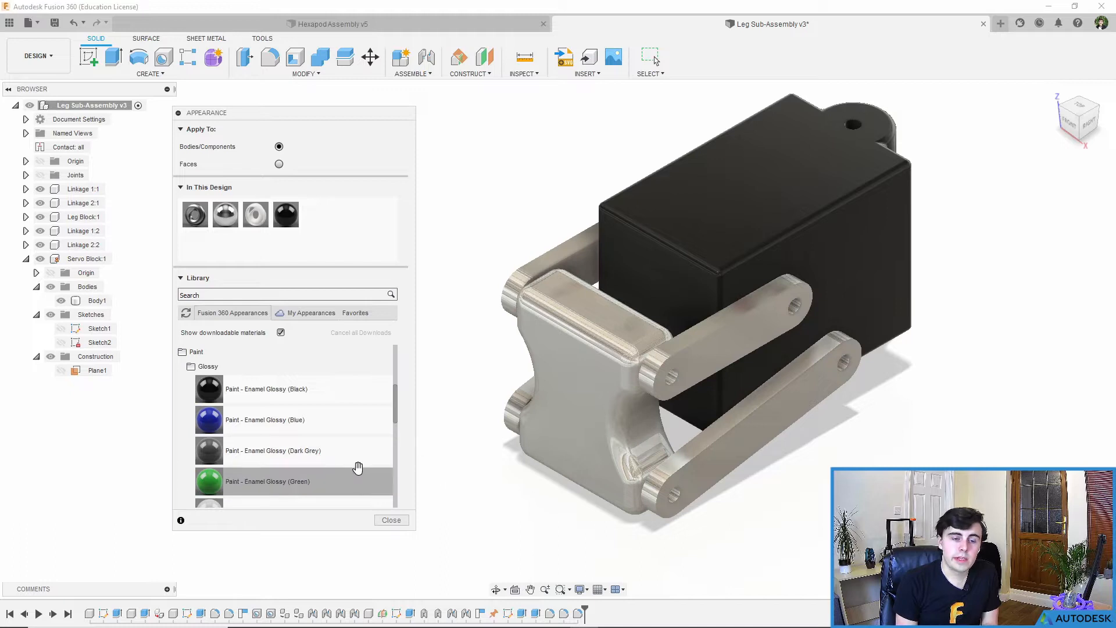
Download the Paint - Metal Flake (Red) appearance and apply it to the leg block
scroll(302, 403, "down", 4)
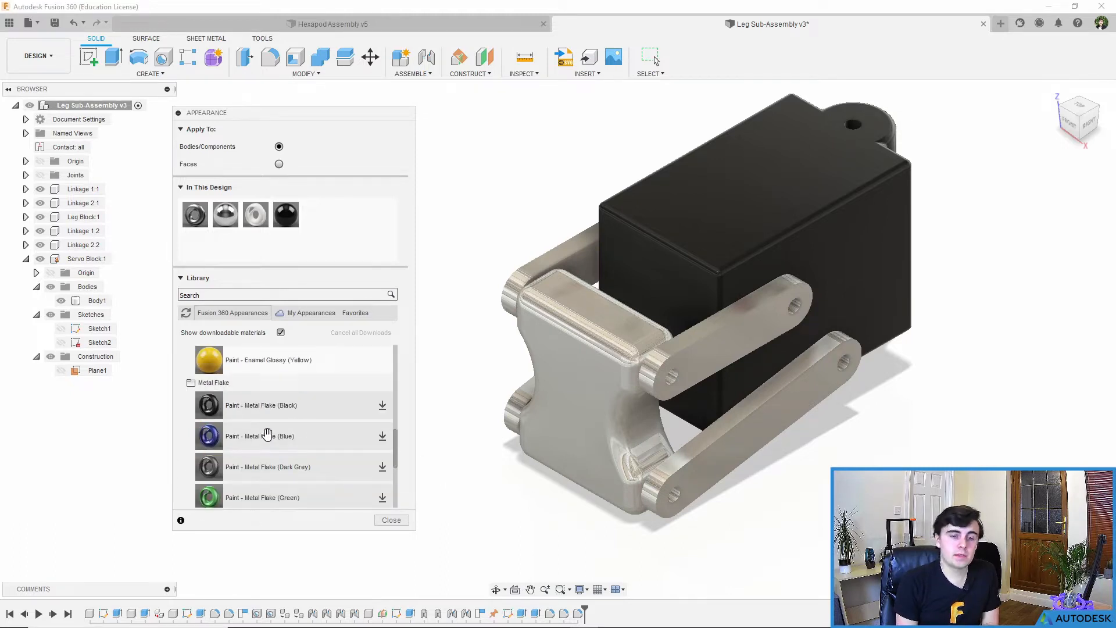
scroll(274, 420, "down", 2)
scroll(270, 422, "up", 4)
scroll(256, 424, "down", 2)
mouse_move(244, 403)
left_mouse_down()
mouse_move(292, 420)
mouse_move(299, 407)
mouse_move(282, 427)
mouse_move(300, 405)
left_mouse_up()
scroll(298, 407, "down", 2)
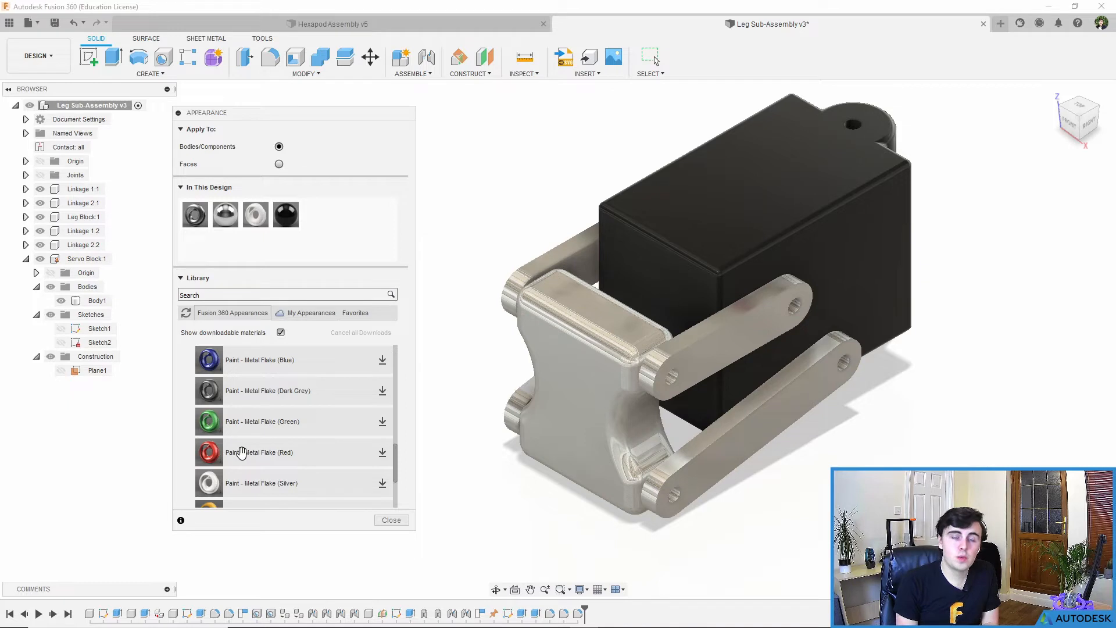
left_click(381, 452)
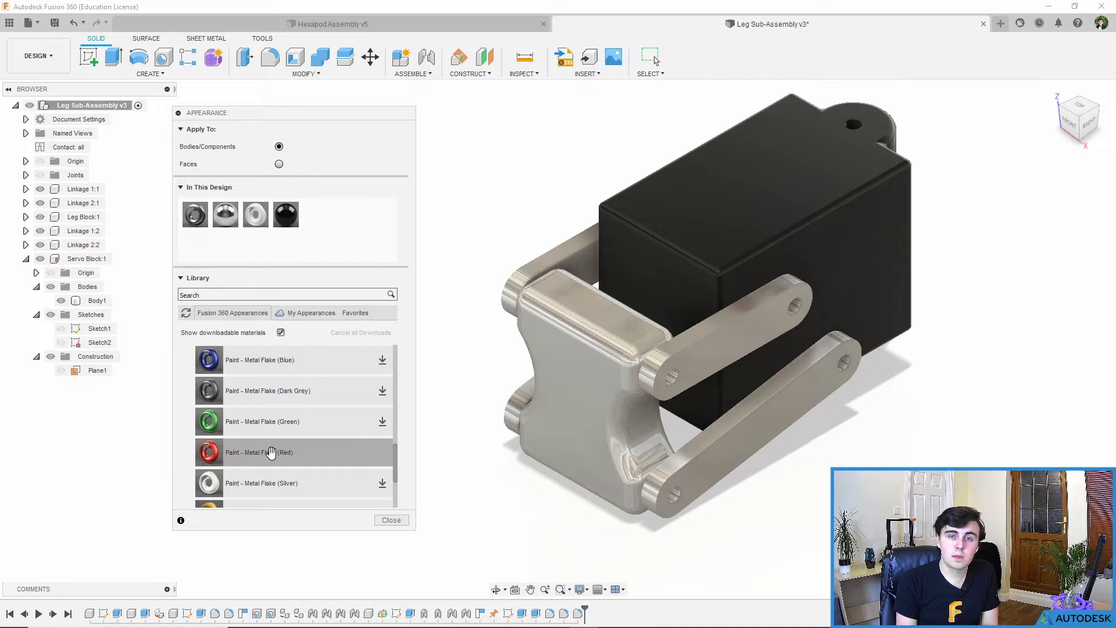
left_click(247, 452)
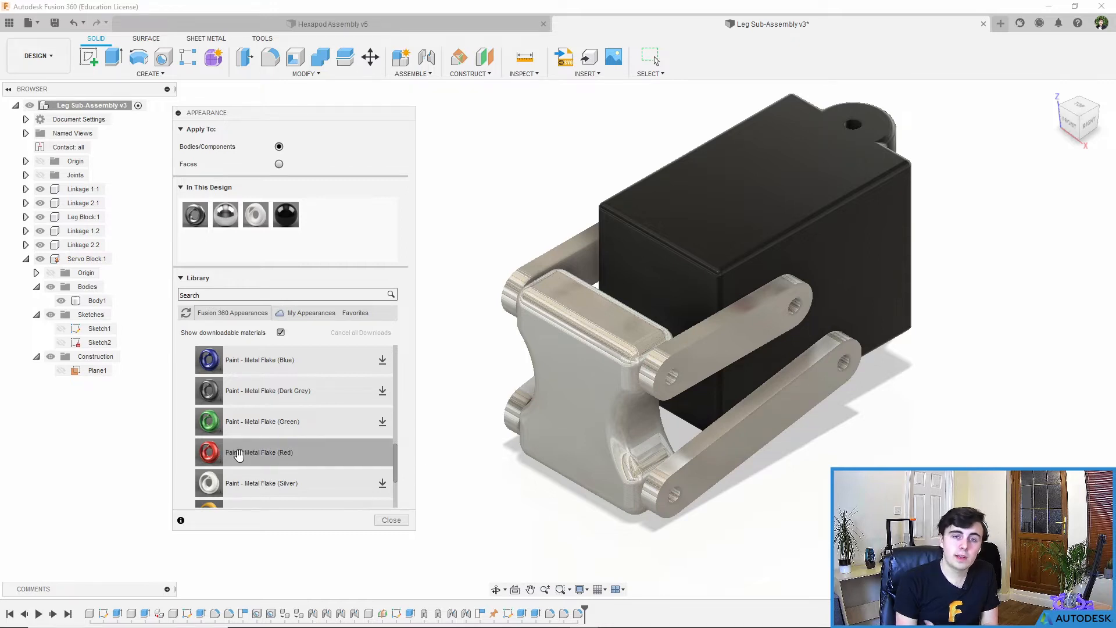
left_click_drag(251, 458, 554, 402)
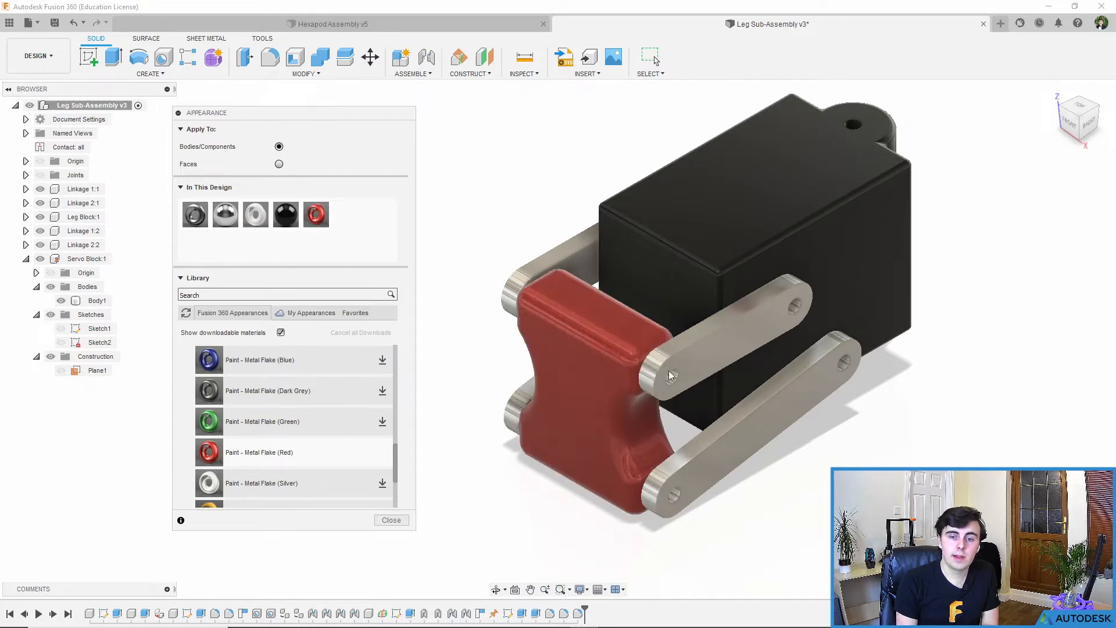
Download the Paint - Metal Flake (Dark Grey) appearance and apply it to the servo block
left_click(382, 390)
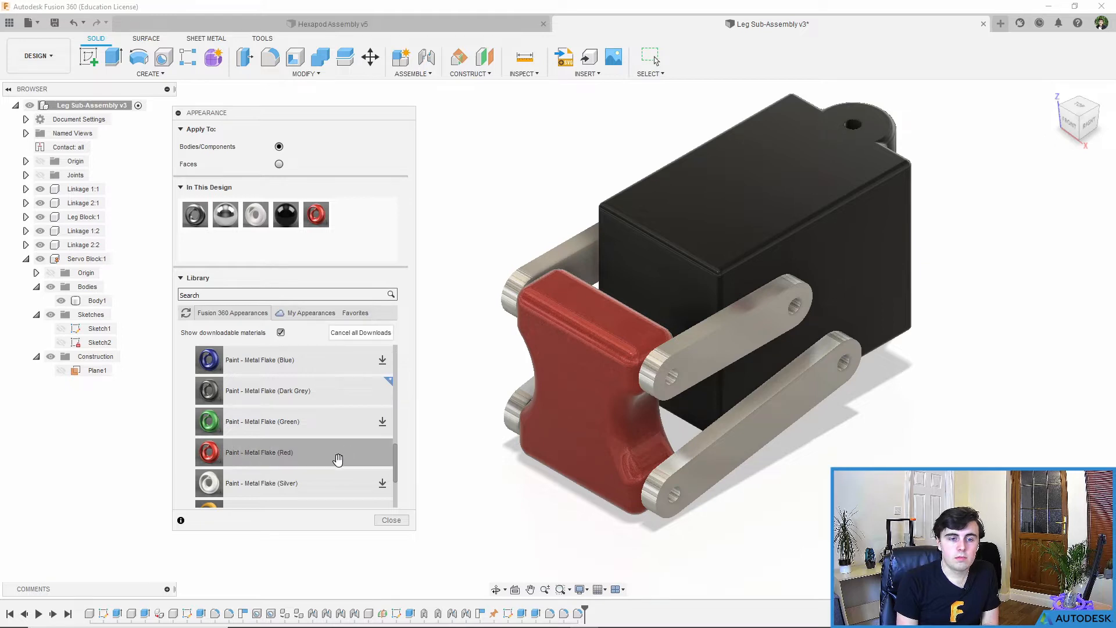
left_click_drag(279, 393, 672, 223)
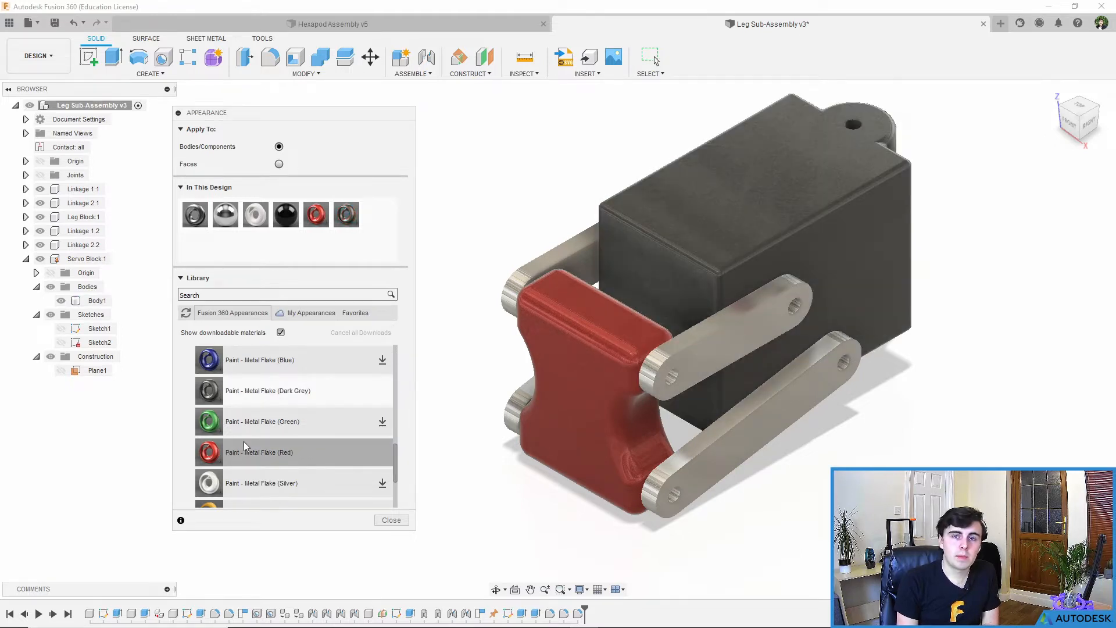
Apply the Paint - Enamel Glossy (White) appearance to the upper and lower linkages
left_click_drag(249, 444, 296, 476)
scroll(291, 445, "down", 2)
scroll(290, 444, "up", 3)
left_click_drag(292, 363, 559, 263)
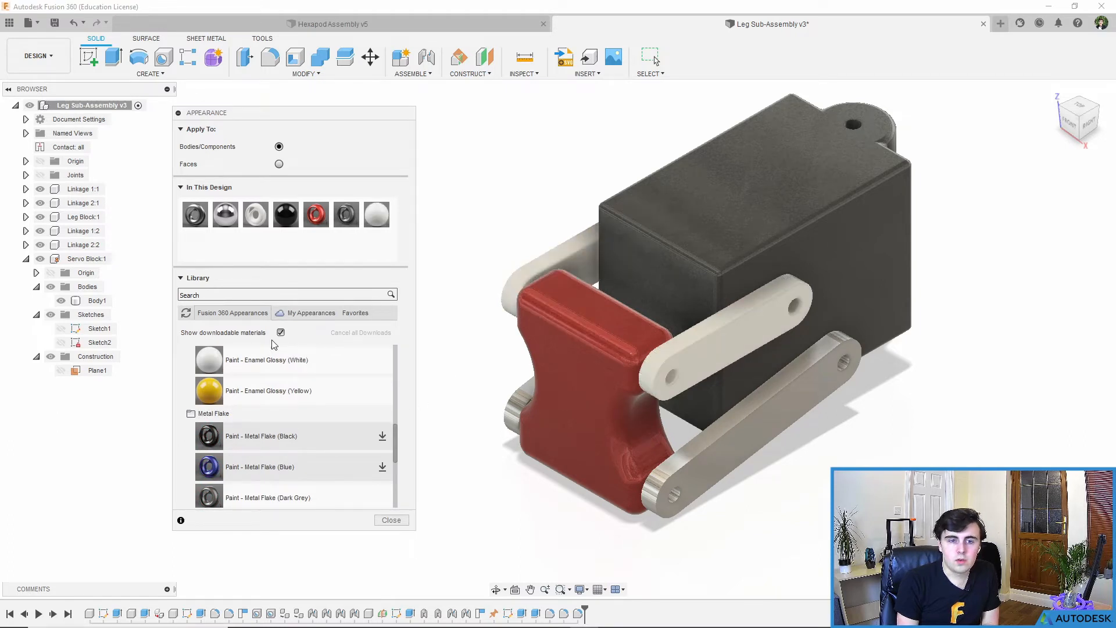
left_click_drag(738, 430, 740, 432)
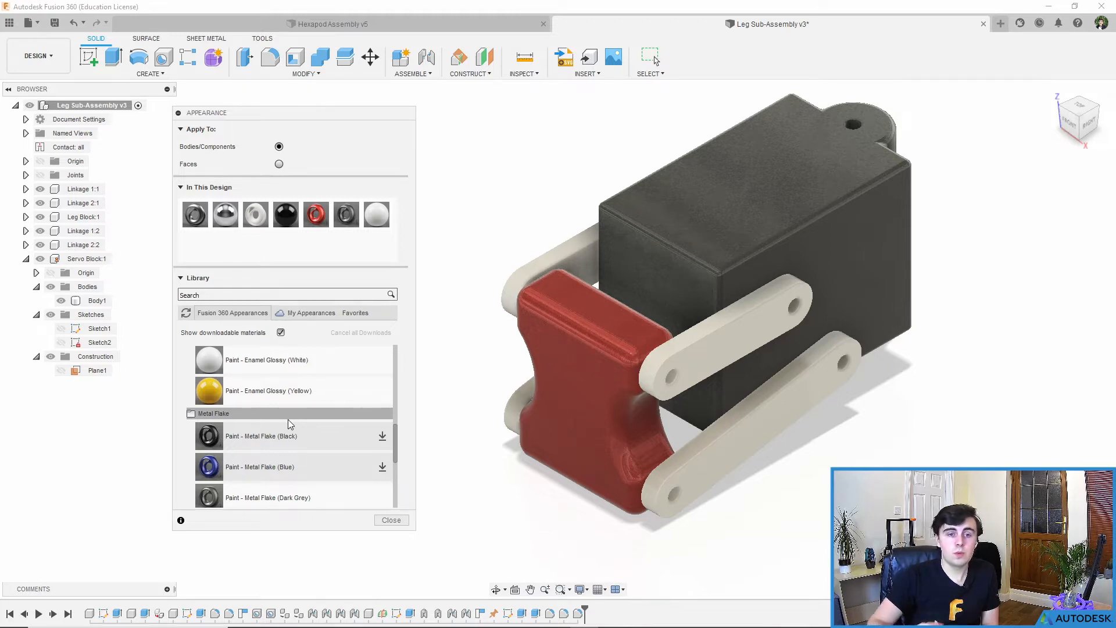
Restrict appearances to faces and apply Aluminum - Anodized Glossy (Blue) to the leg block's front face
scroll(288, 419, "up", 8)
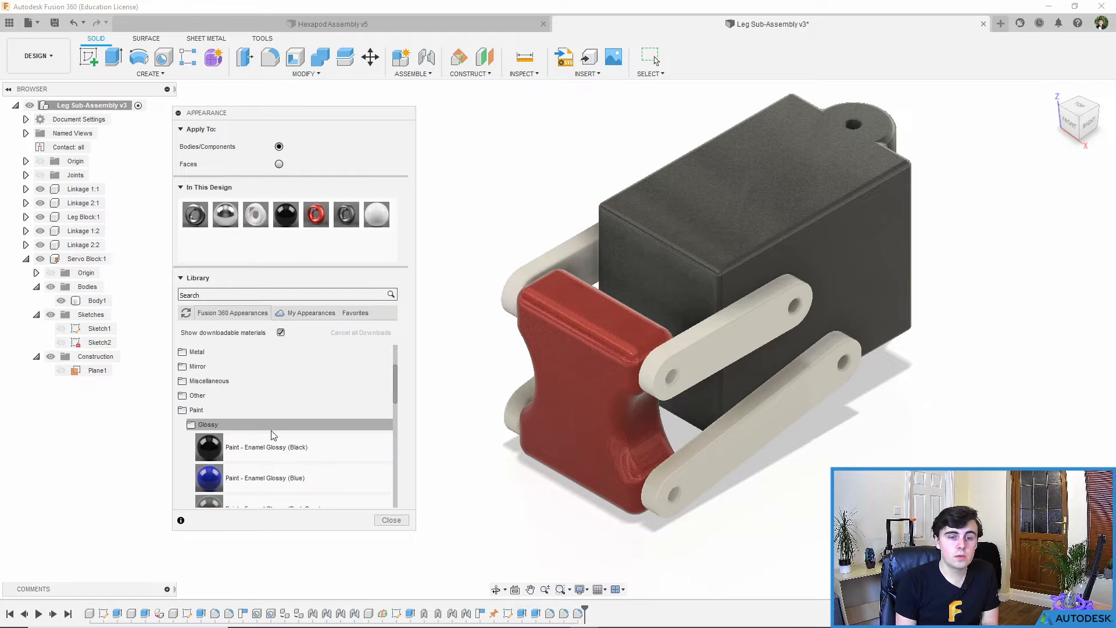
scroll(228, 378, "up", 1)
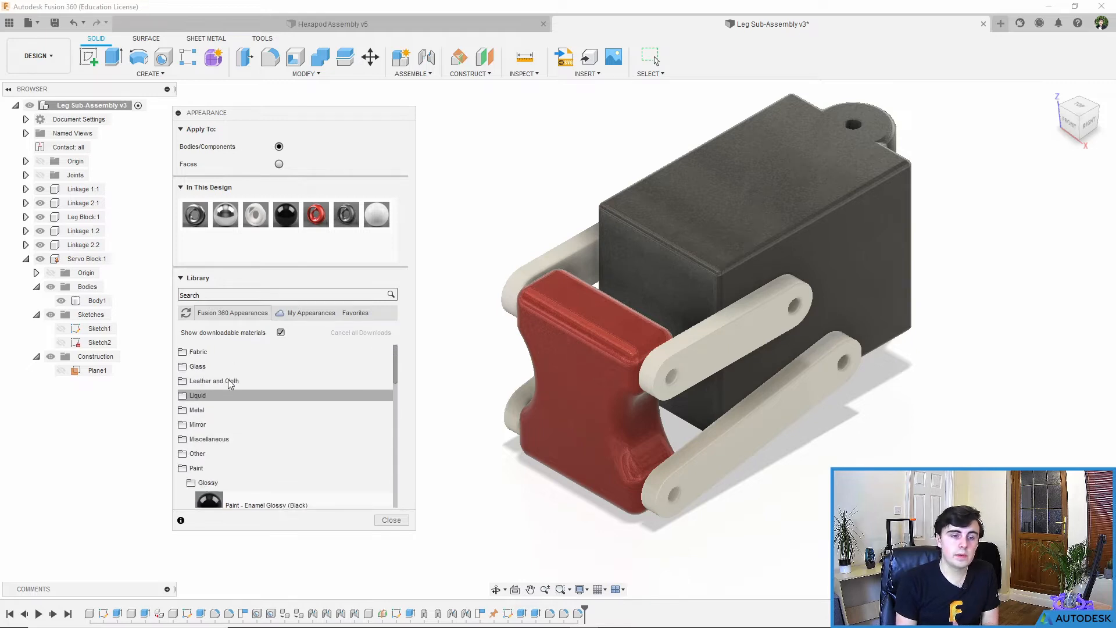
left_click(239, 468)
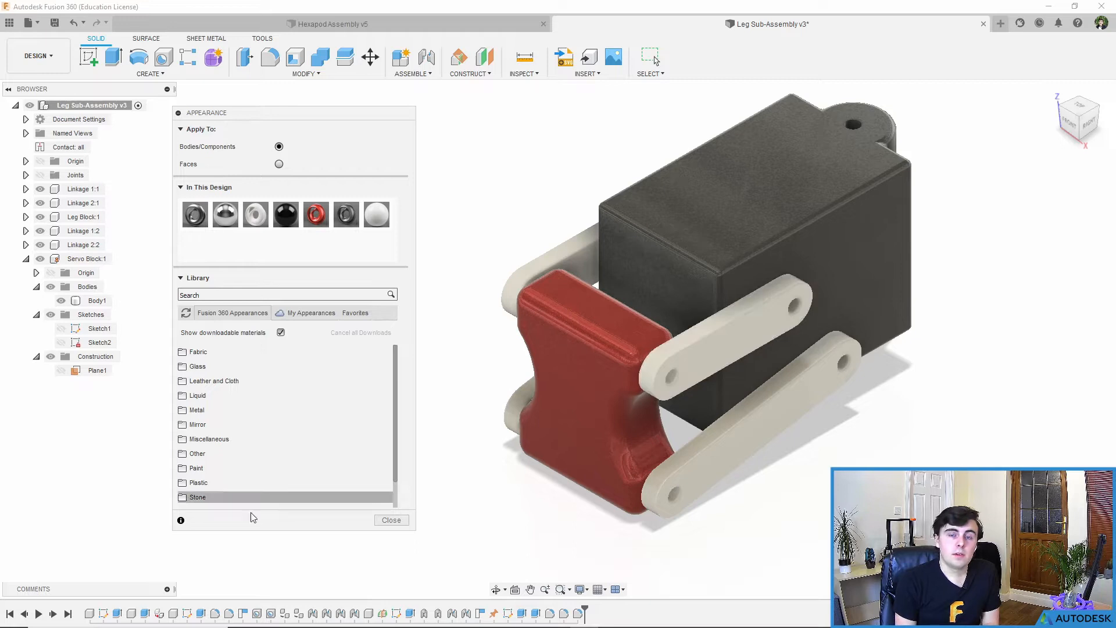
scroll(294, 431, "down", 2)
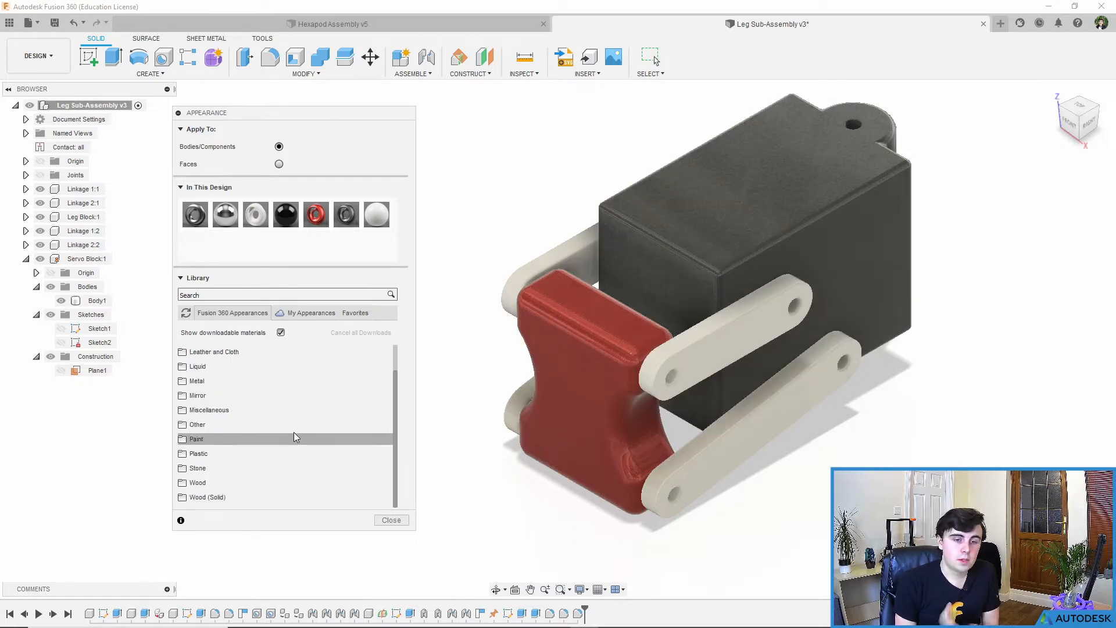
scroll(306, 444, "up", 2)
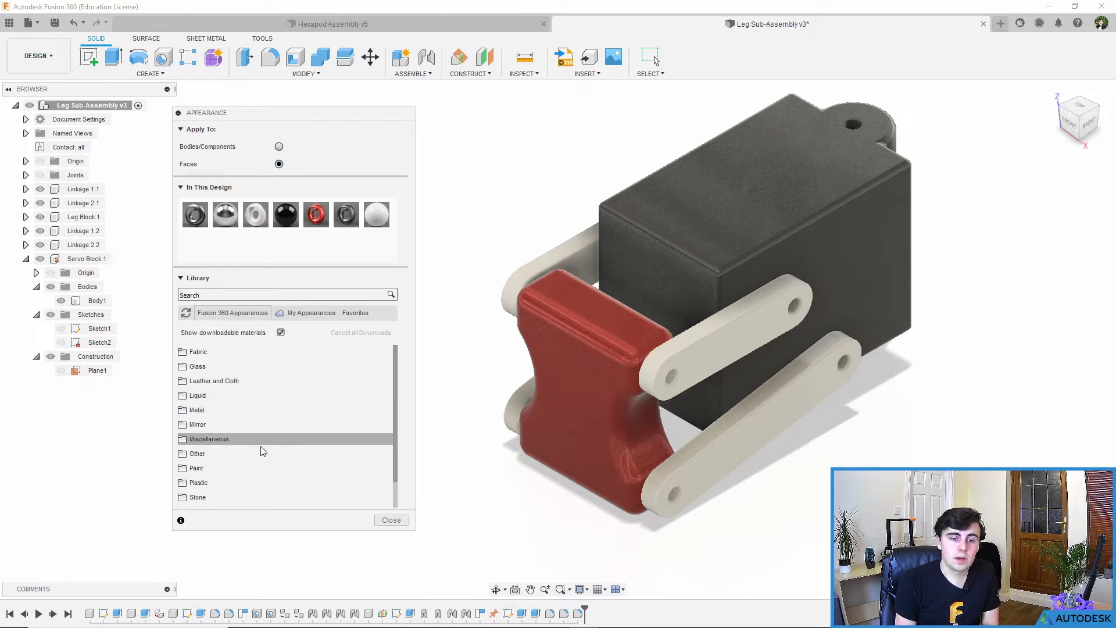
left_click(208, 409)
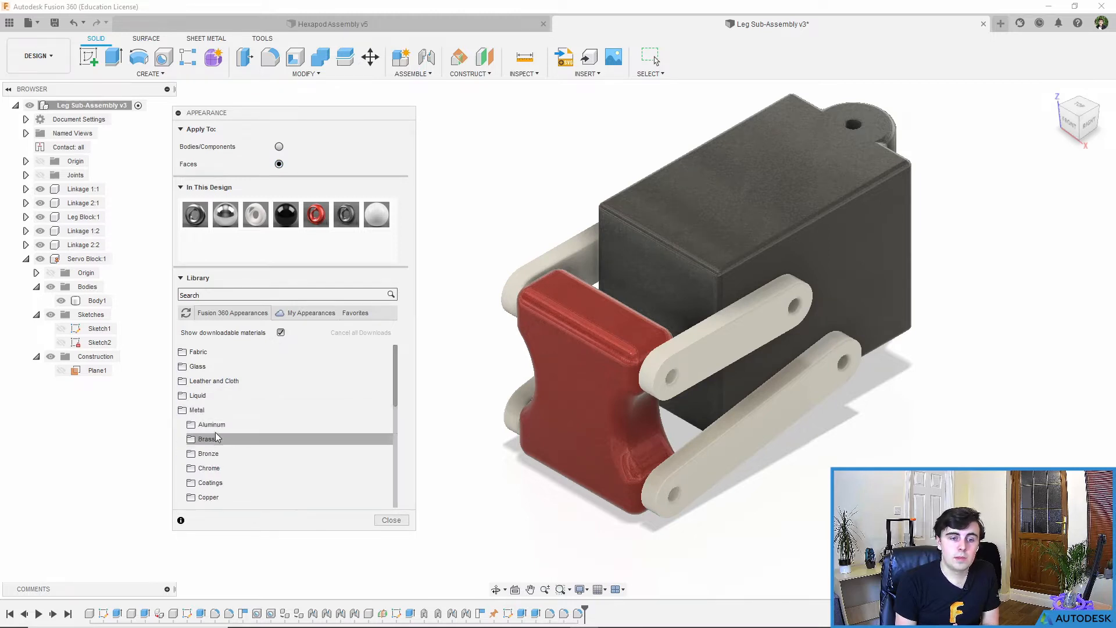
left_click(211, 424)
left_click_drag(232, 447, 563, 389)
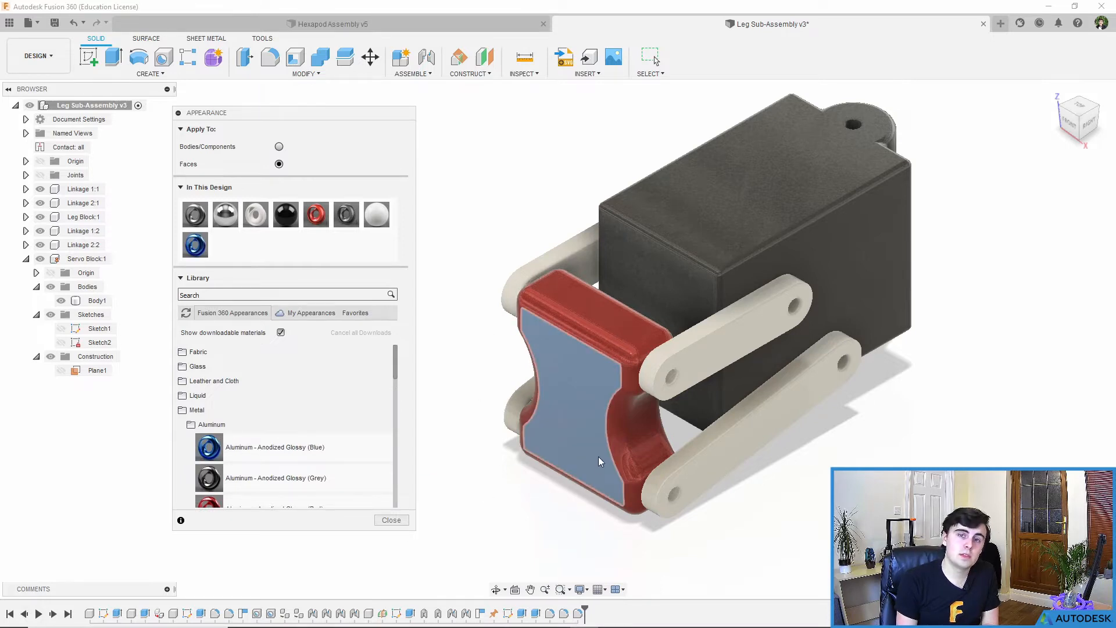
Close the Appearance settings and undo the blue appearance on the leg block's front face
key("Escape")
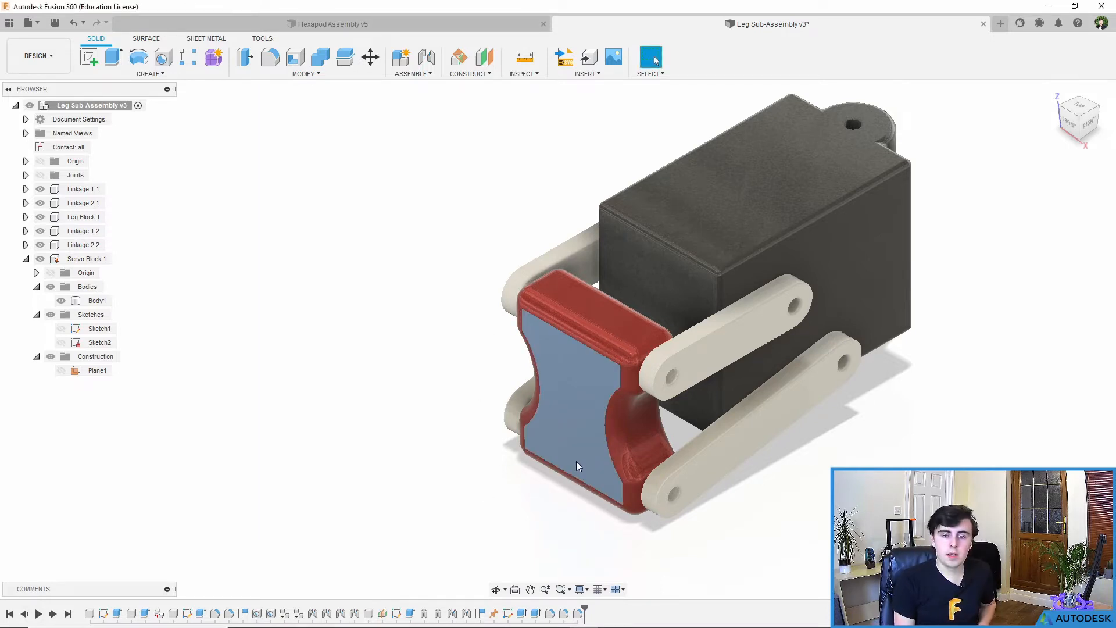
key("ctrl+z")
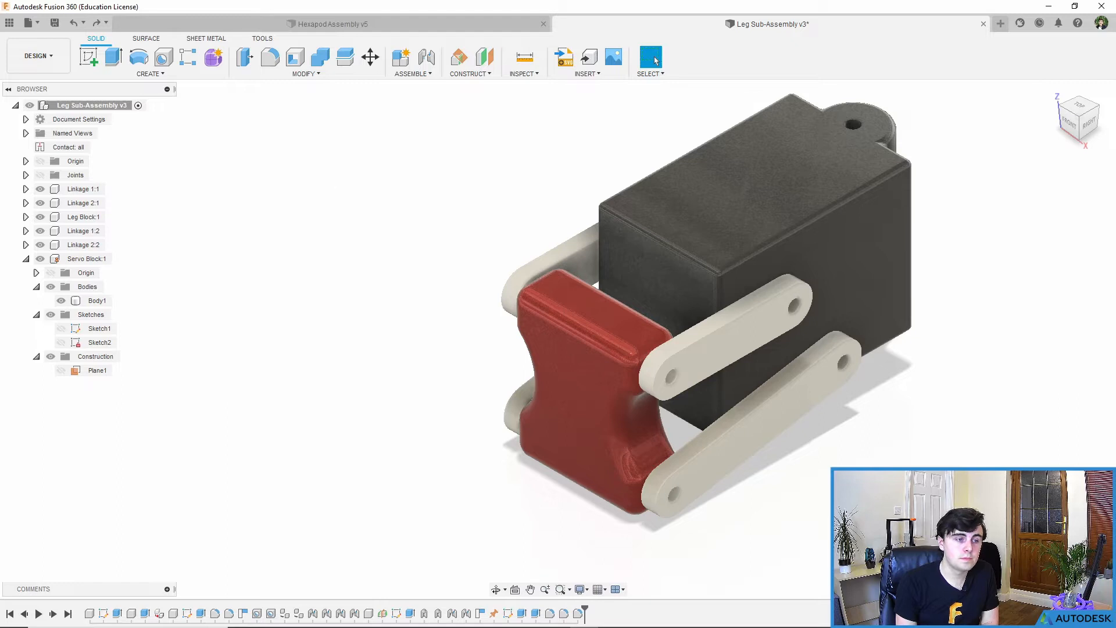
Unground the servo block component
scroll(399, 326, "down", 4)
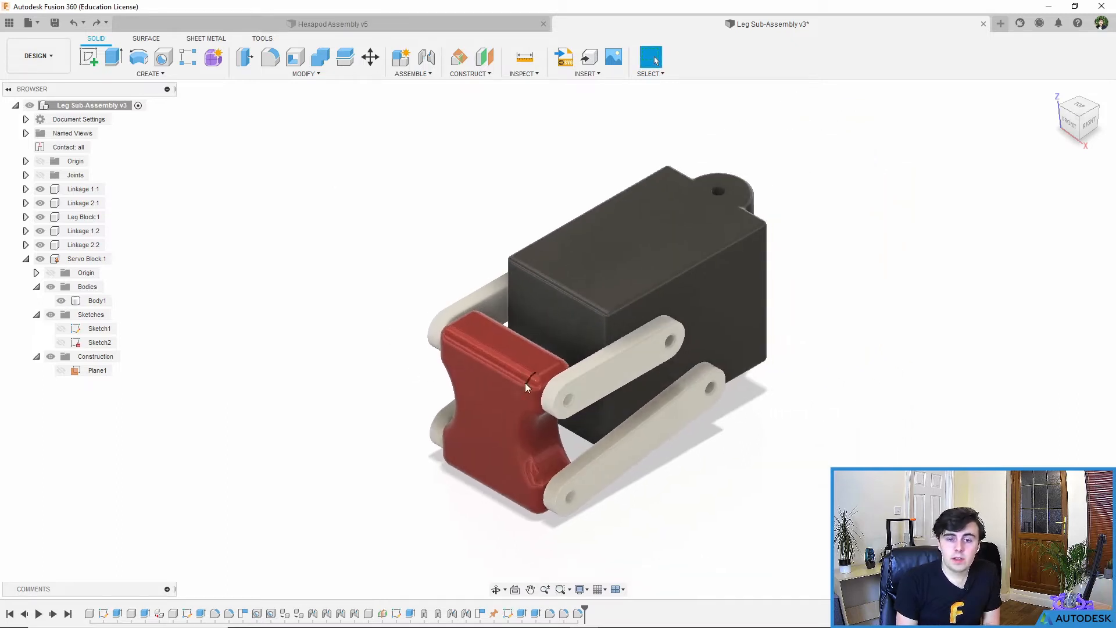
right_click(90, 259)
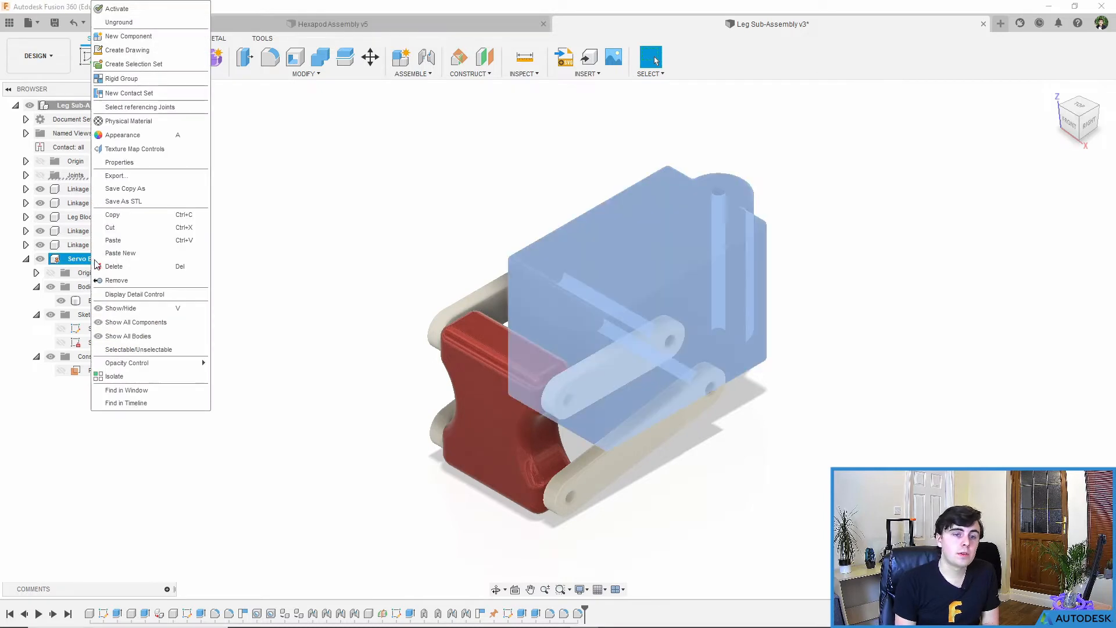
left_click(134, 22)
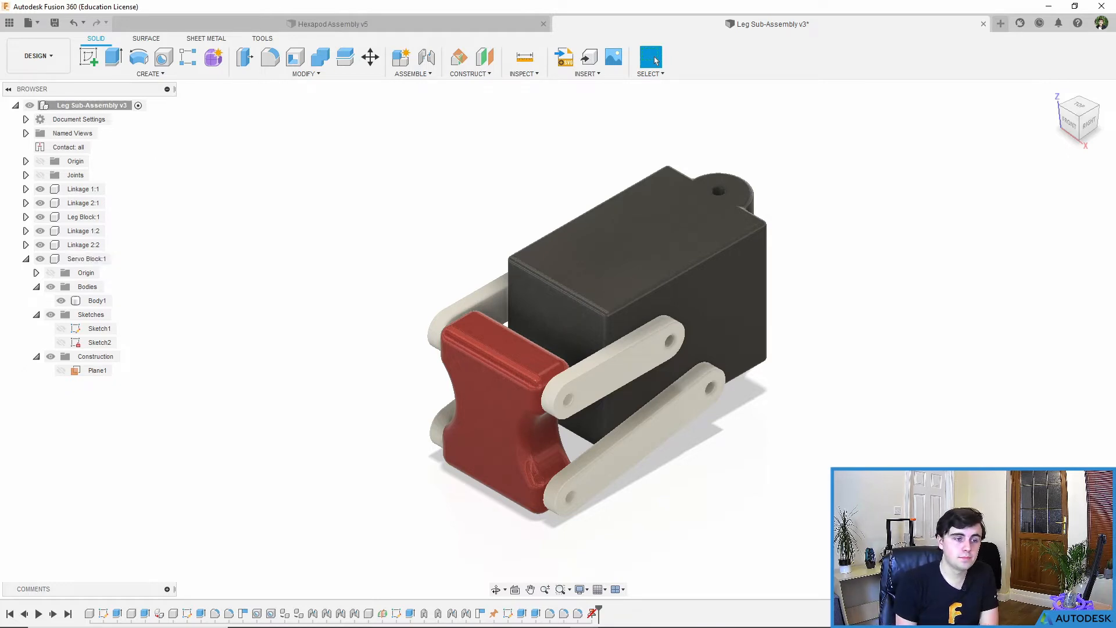
Activate the leg block component for editing
middle_click_drag(436, 441, 437, 392)
scroll(497, 415, "down", 3)
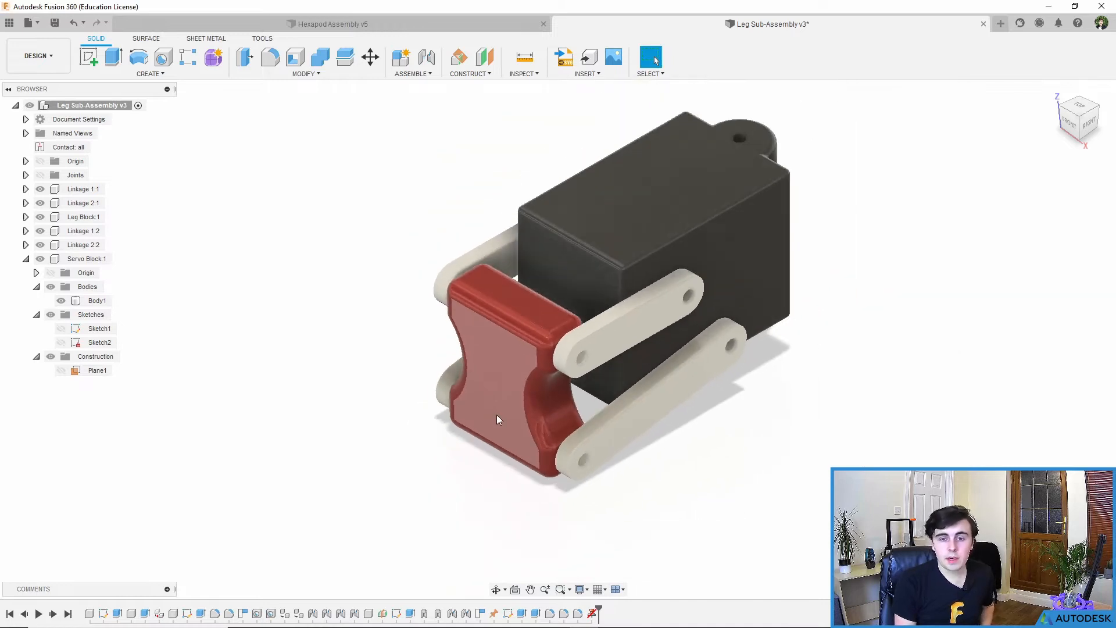
middle_click_drag(496, 415, 469, 347, "shift")
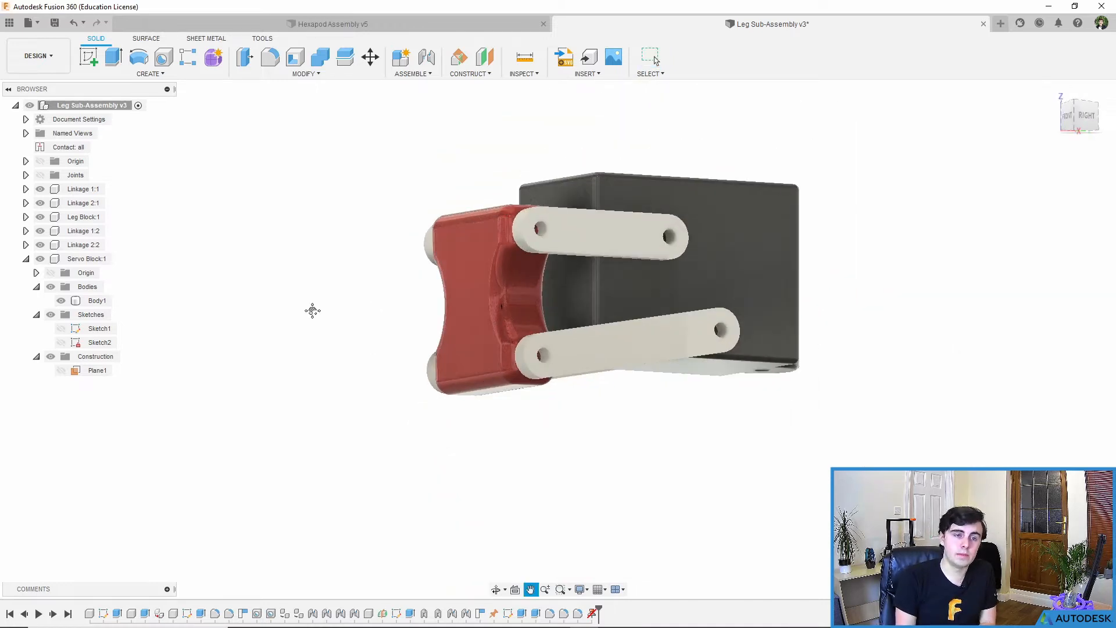
middle_click_drag(319, 312, 273, 303)
left_click(402, 289)
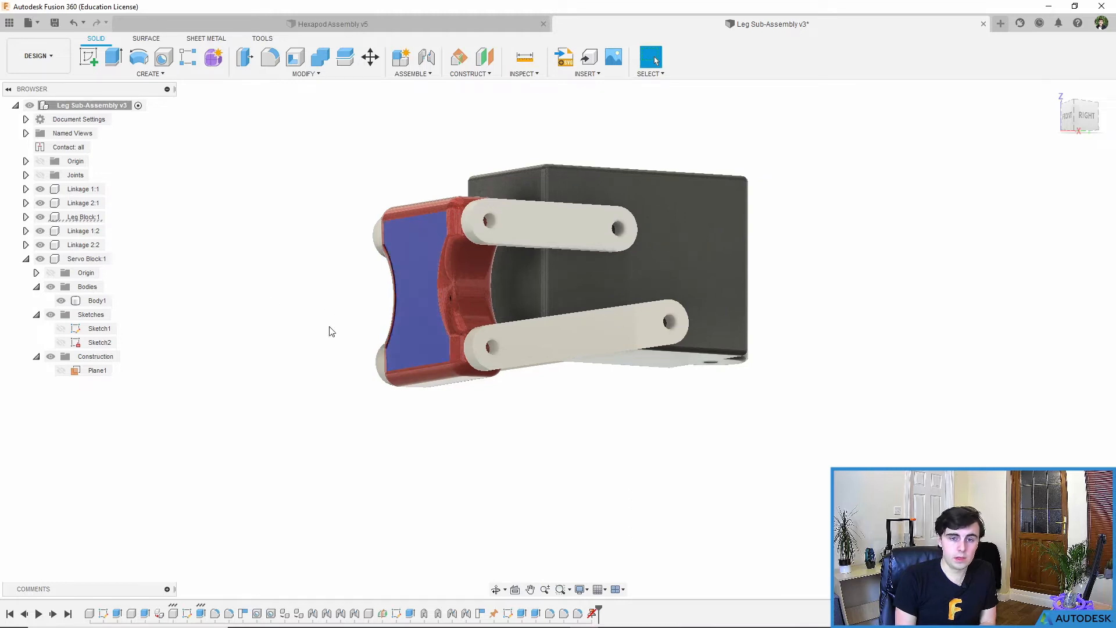
left_click(90, 216)
left_click(117, 218)
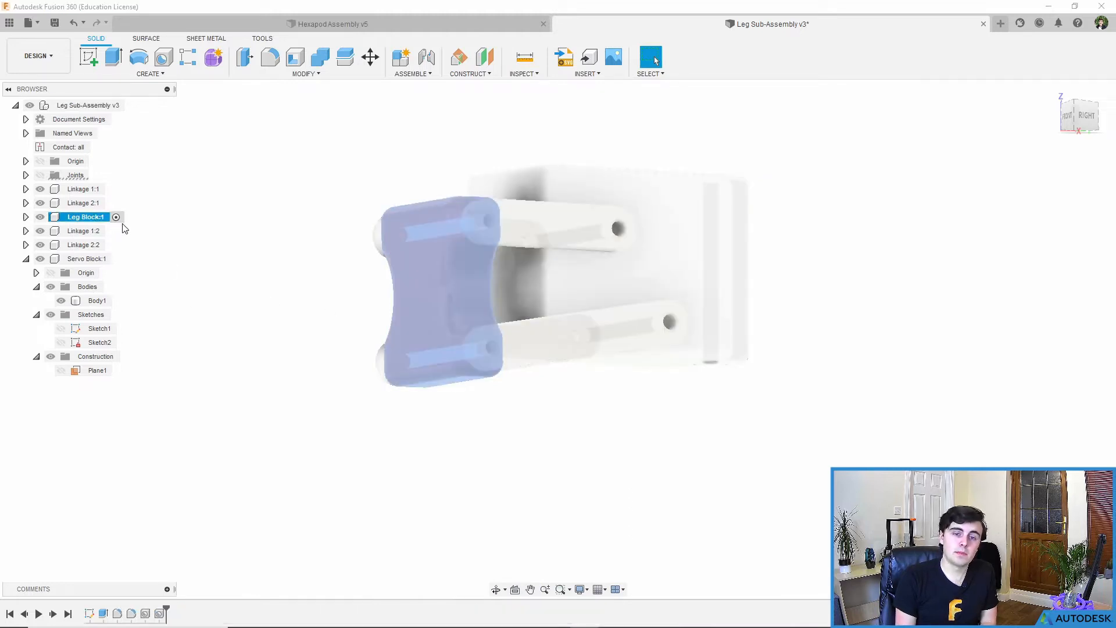
Start a sketch in the leg block on the servo block's construction plane, Plane1
mouse_move(412, 376)
middle_mouse_down("shift")
mouse_move(465, 410)
mouse_move(424, 413)
middle_mouse_up("shift")
left_click(88, 58)
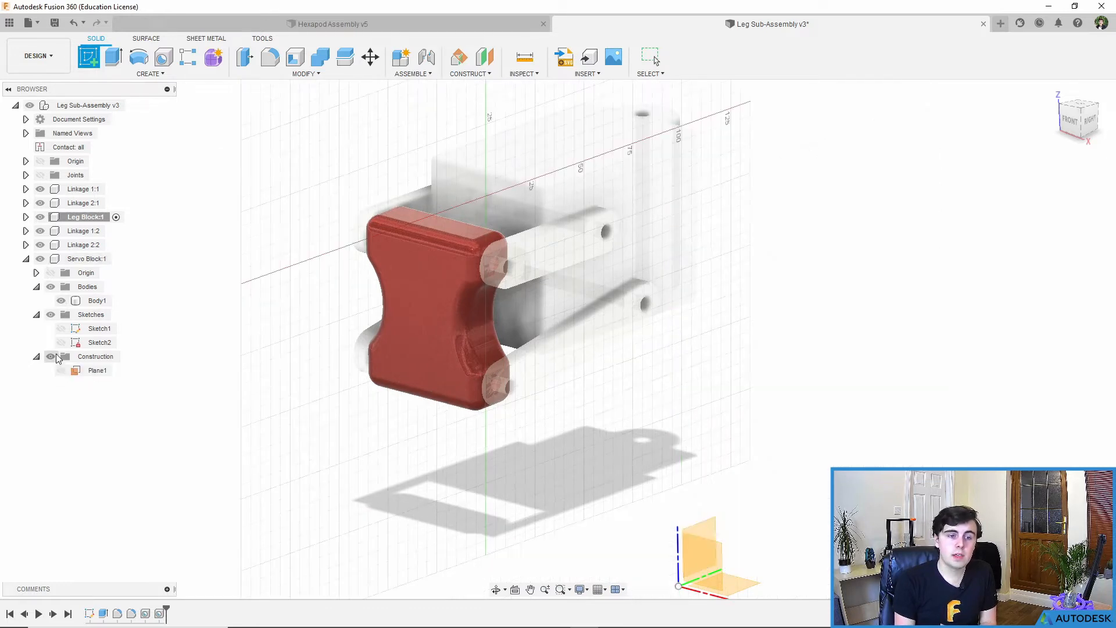
left_click(61, 370)
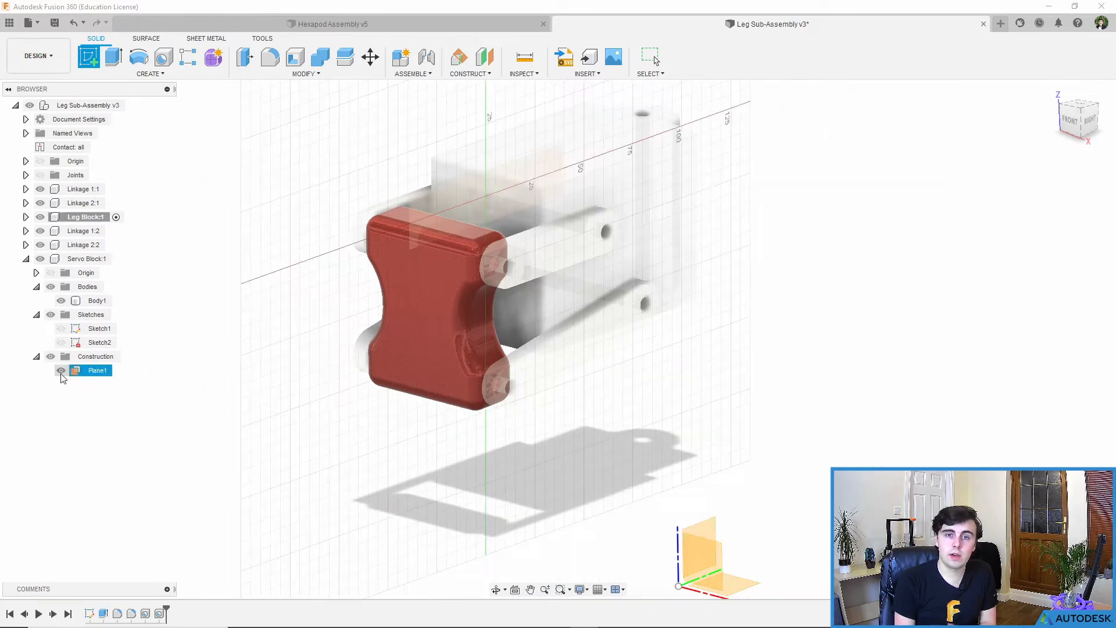
left_click(93, 369)
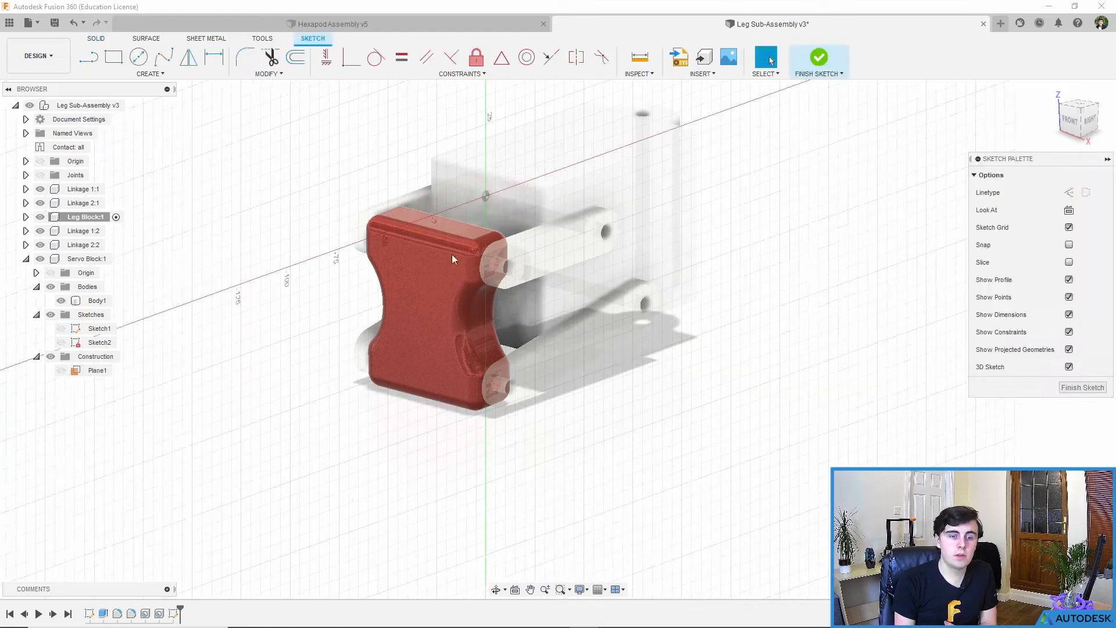
Project the leg block's side outline and pin holes into the sketch
middle_click_drag(499, 285, 578, 282, "shift")
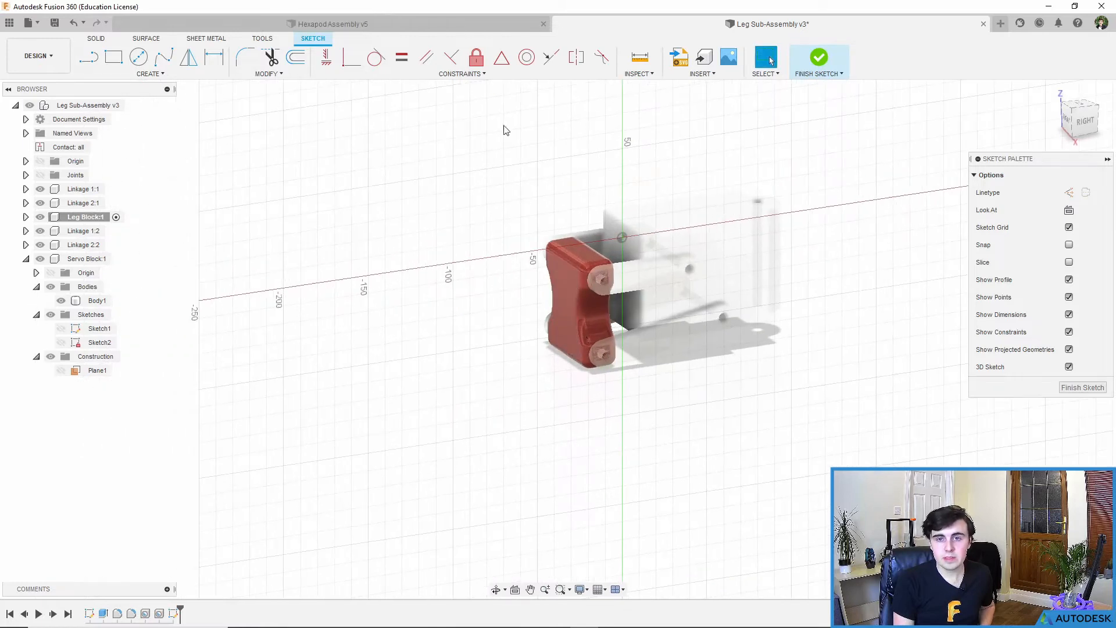
left_click(1083, 128)
scroll(581, 273, "up", 8)
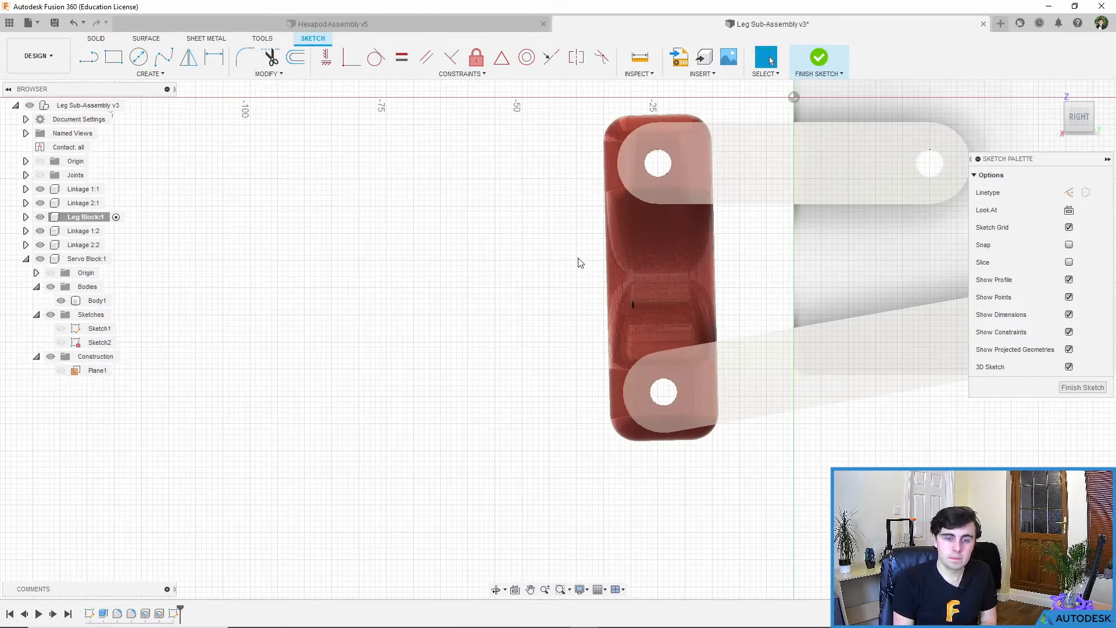
left_click(95, 63)
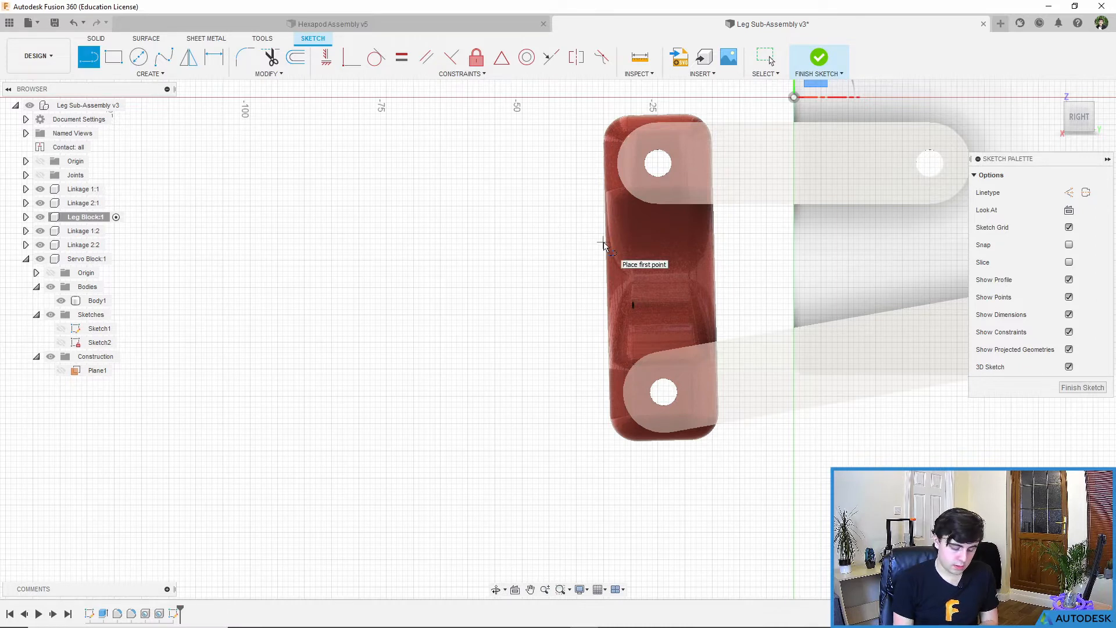
key("p")
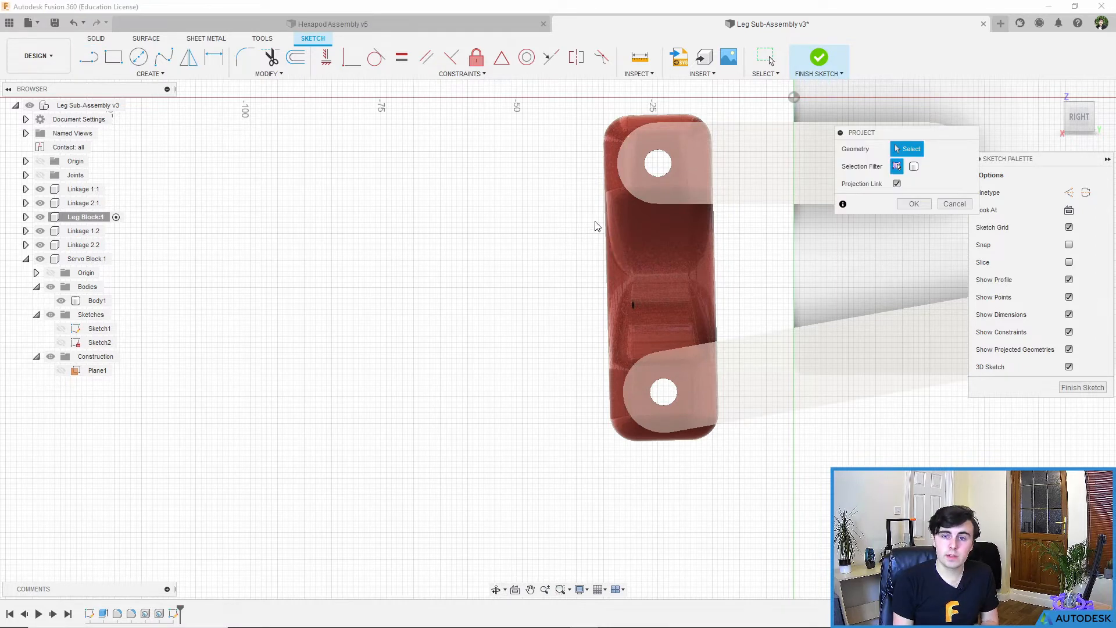
left_click(661, 259)
left_click(923, 207)
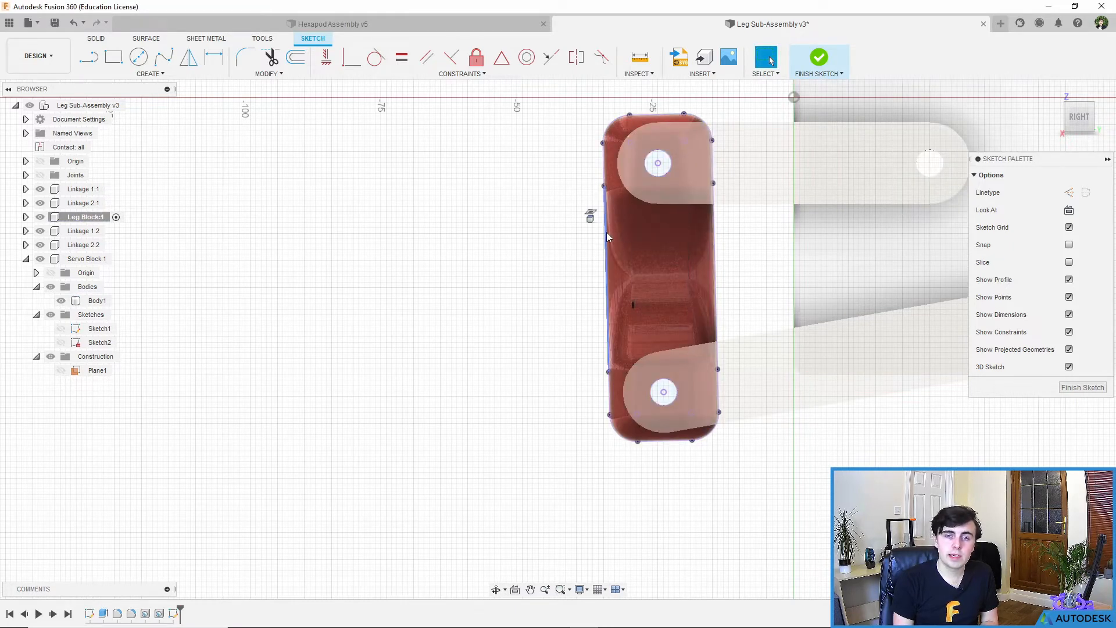
Sketch a tapered four-line leg profile projecting forward and down from the block's front edge, with a bottom edge about 6.7 mm long
left_click(94, 62)
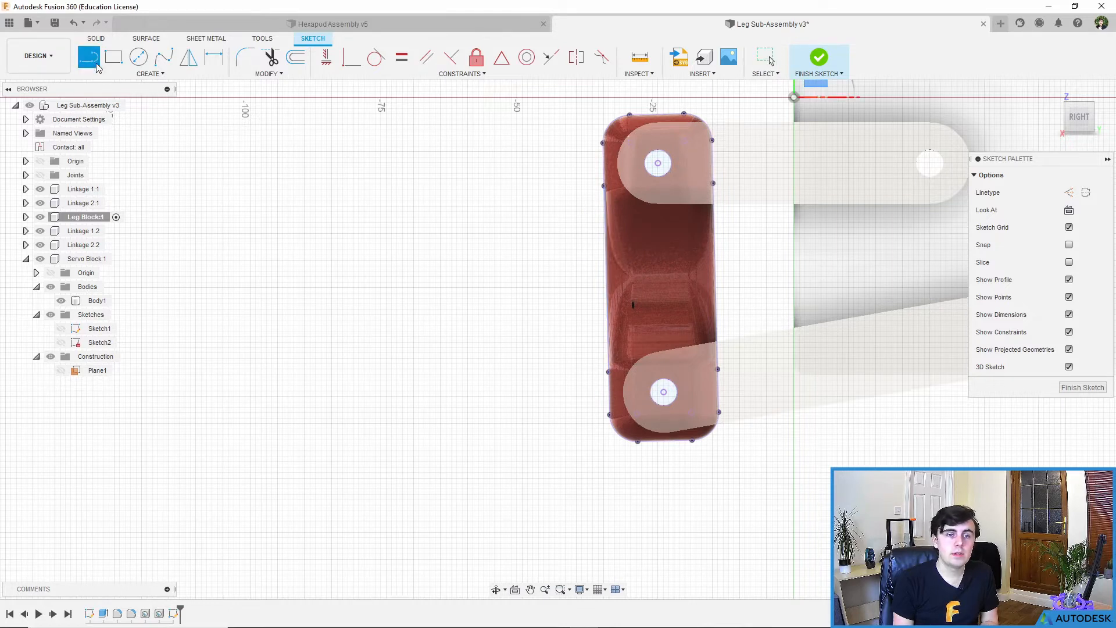
left_click(605, 245)
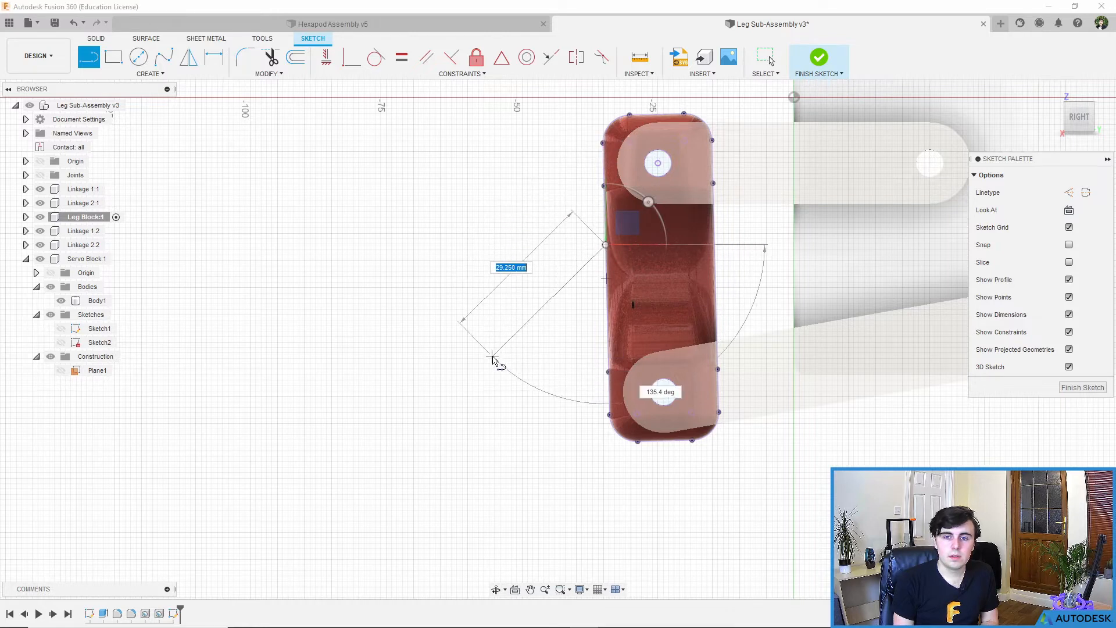
left_click(516, 364)
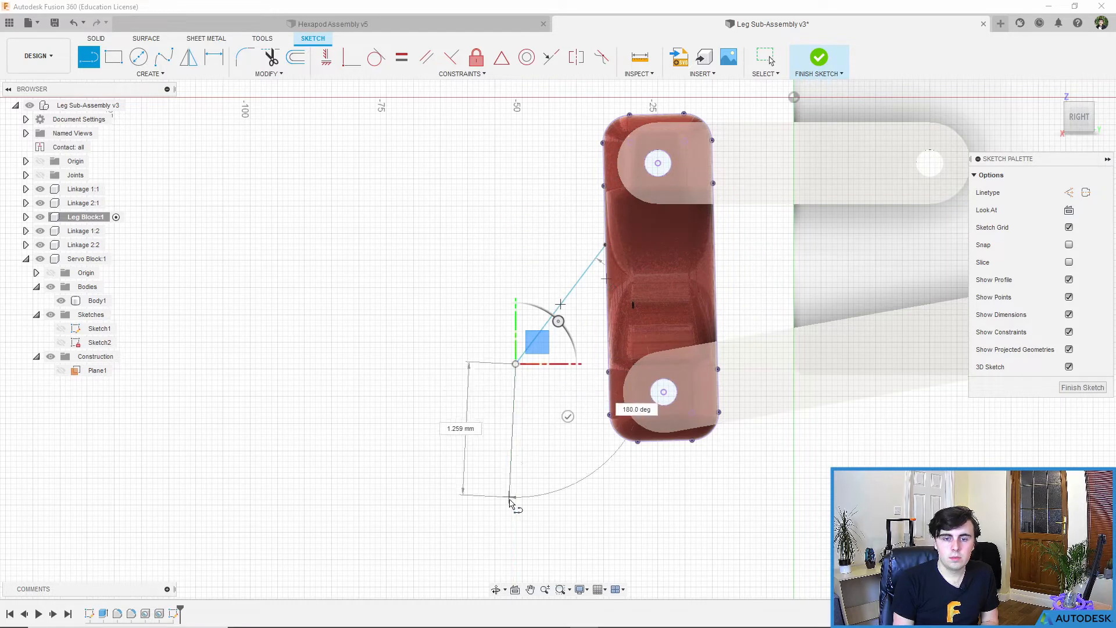
left_click(536, 538)
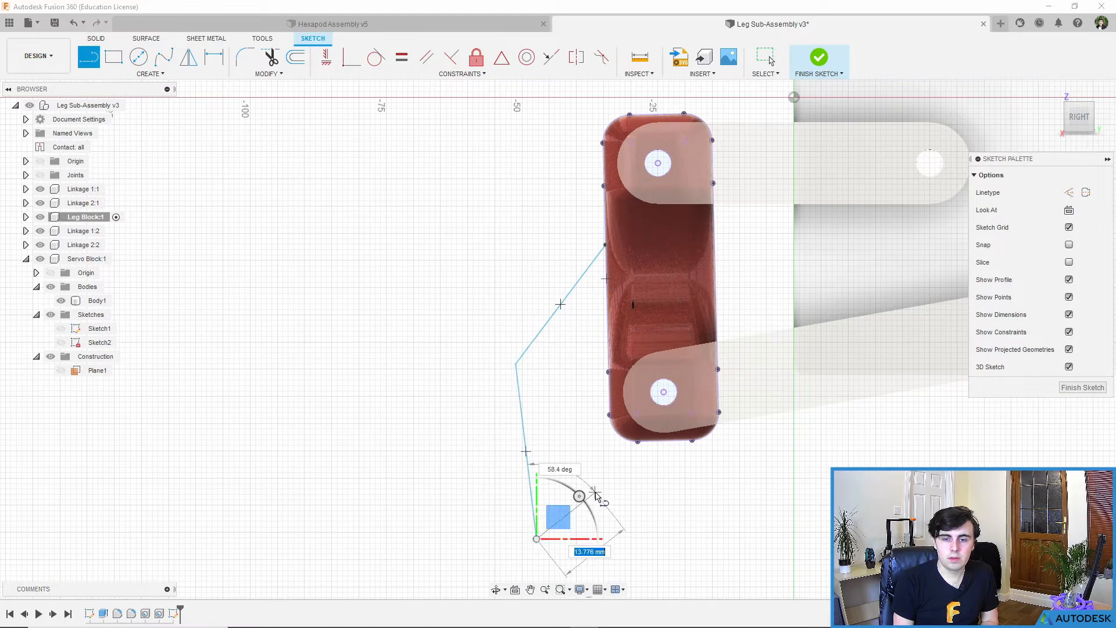
left_click(573, 537)
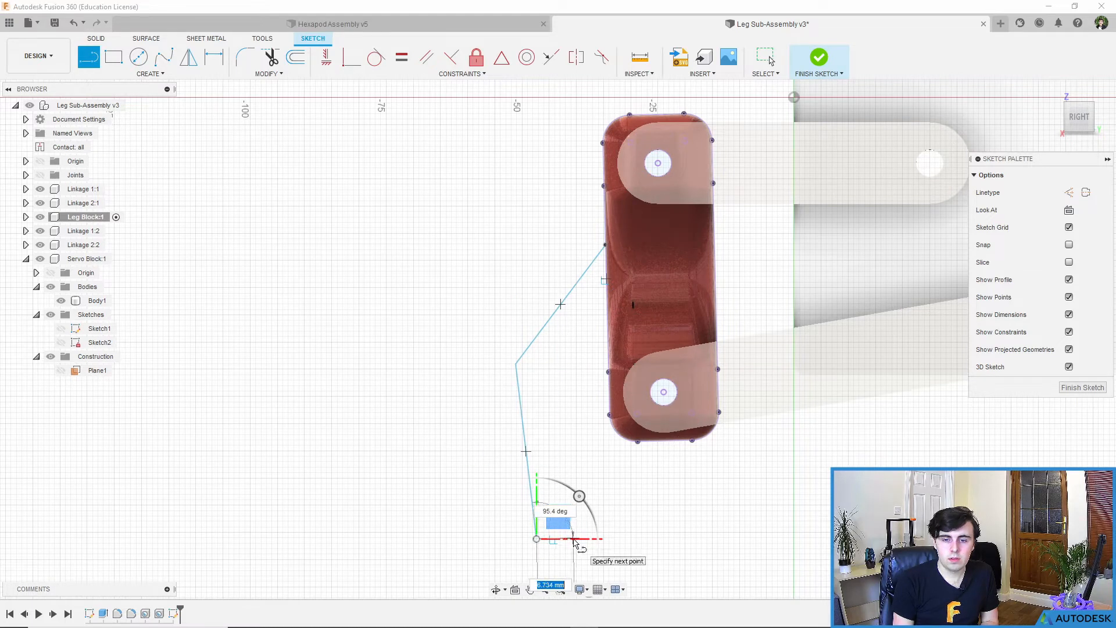
left_click(608, 371)
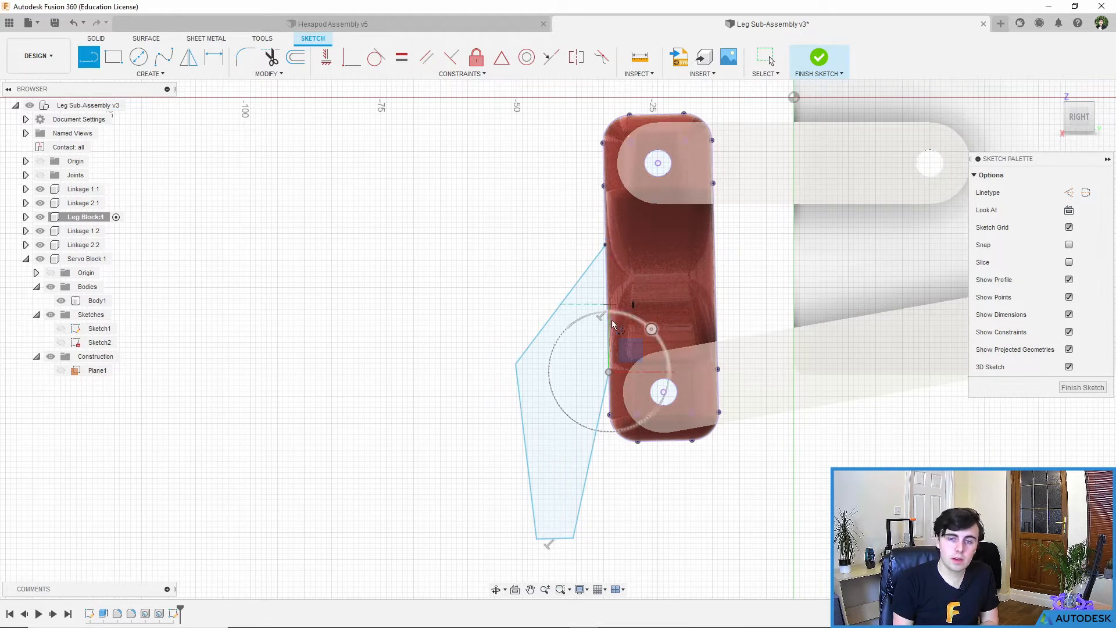
Finish the sketch and set up a symmetric 8 mm extrusion of the leg profile, using Join as the operation
left_click(1082, 387)
left_click(581, 364)
key("e")
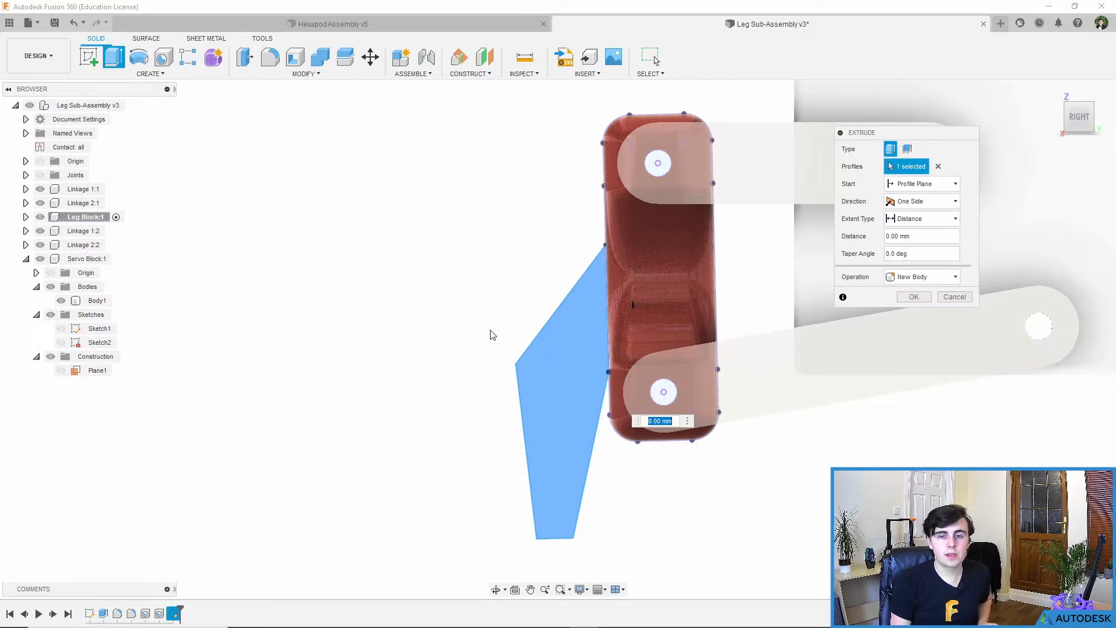
left_click(929, 201)
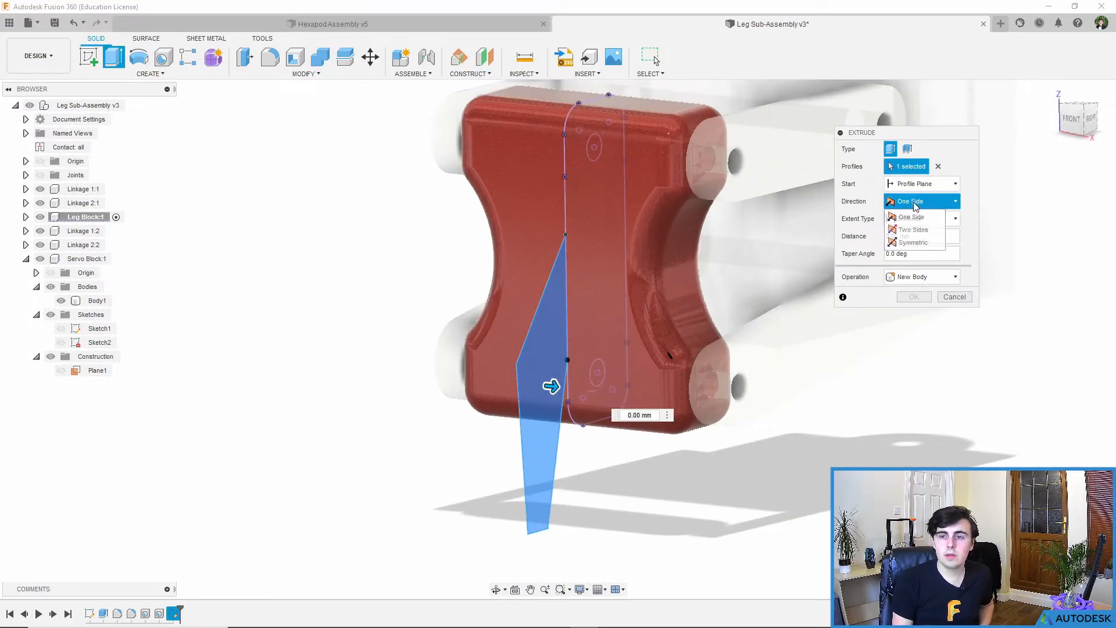
left_click(914, 241)
left_click_drag(551, 385, 594, 390)
middle_click_drag(590, 391, 635, 457, "shift")
mouse_move(583, 391)
left_mouse_down()
mouse_move(568, 391)
mouse_move(580, 391)
left_mouse_up()
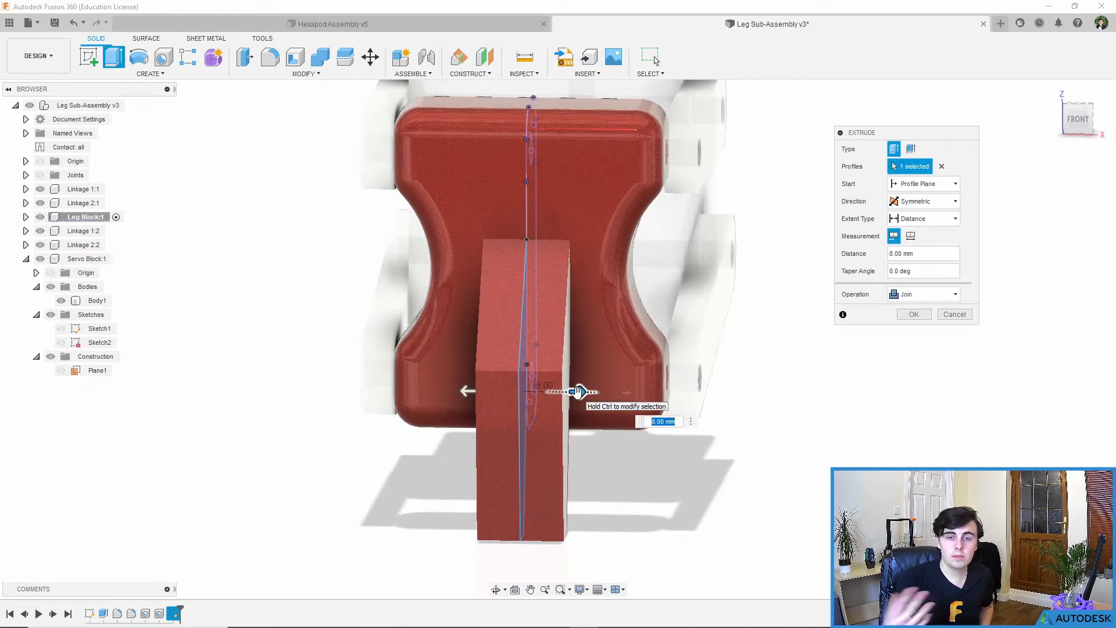
left_click(936, 294)
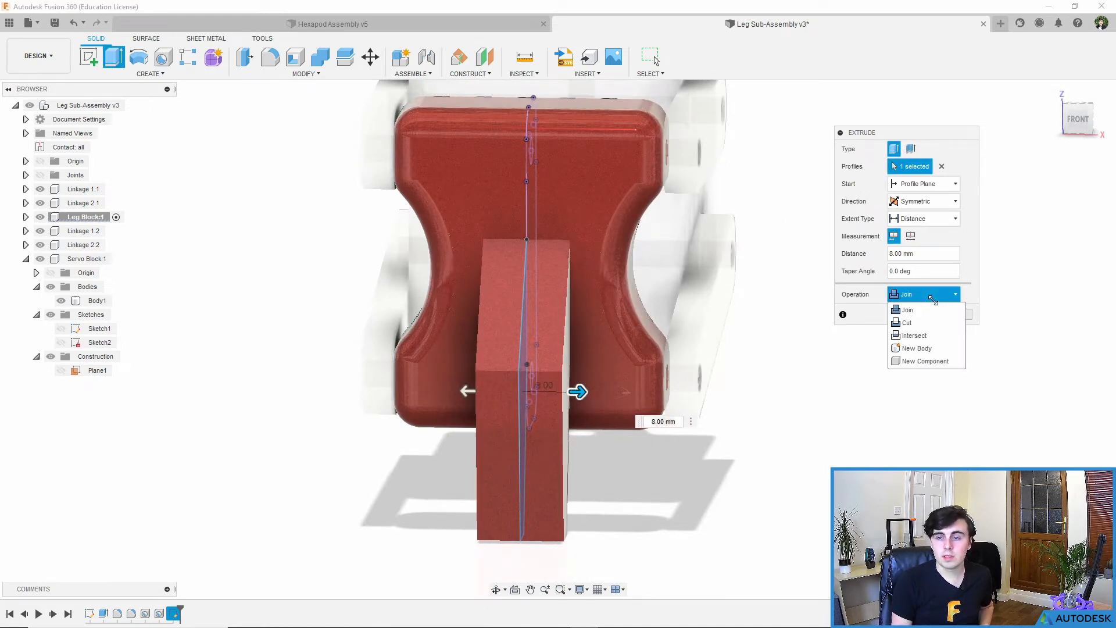
left_click(925, 309)
Set the leg extrusion's distance to 7.5 mm and complete the extrusion
middle_click_drag(756, 332, 465, 301, "shift")
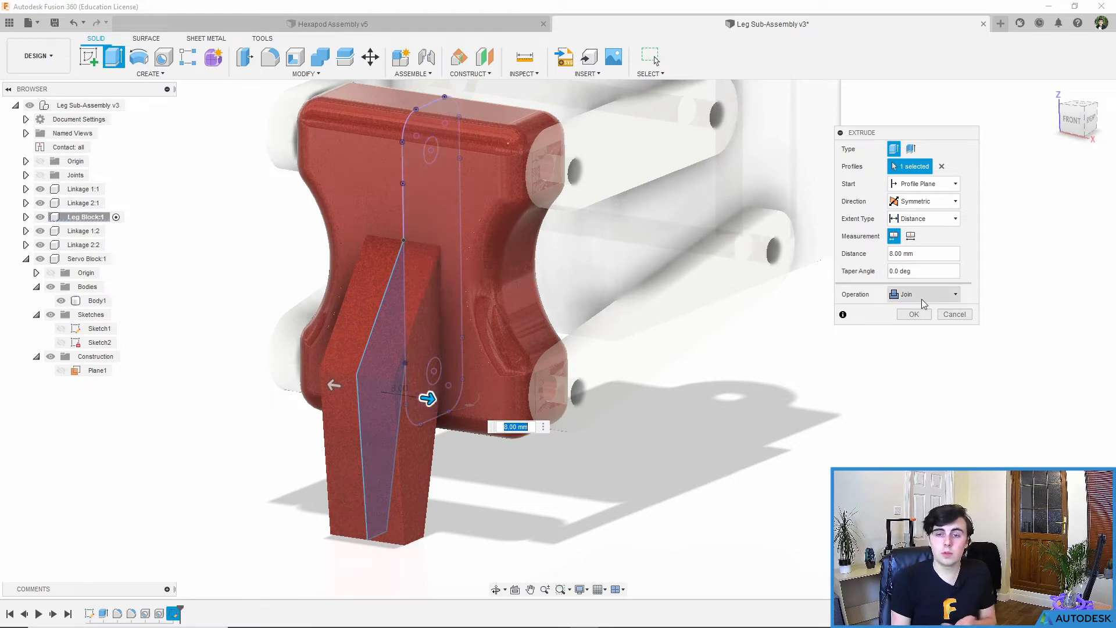
left_click_drag(428, 398, 441, 400)
scroll(466, 497, "down", 2)
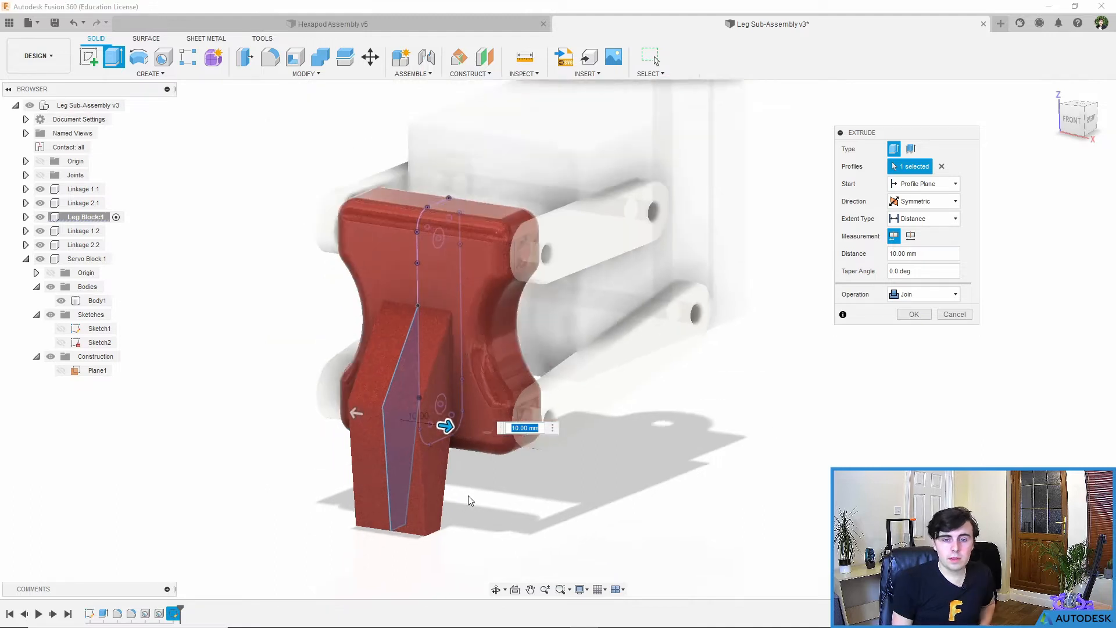
middle_click_drag(467, 497, 479, 490, "shift")
type("7.5")
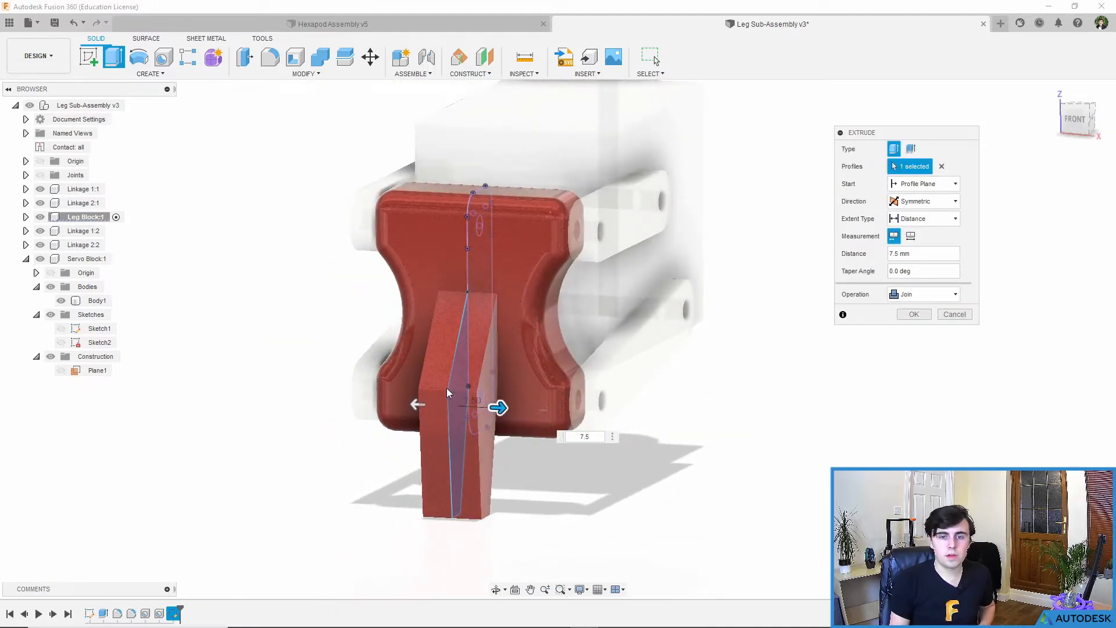
middle_click_drag(447, 388, 613, 420, "shift")
left_click(913, 314)
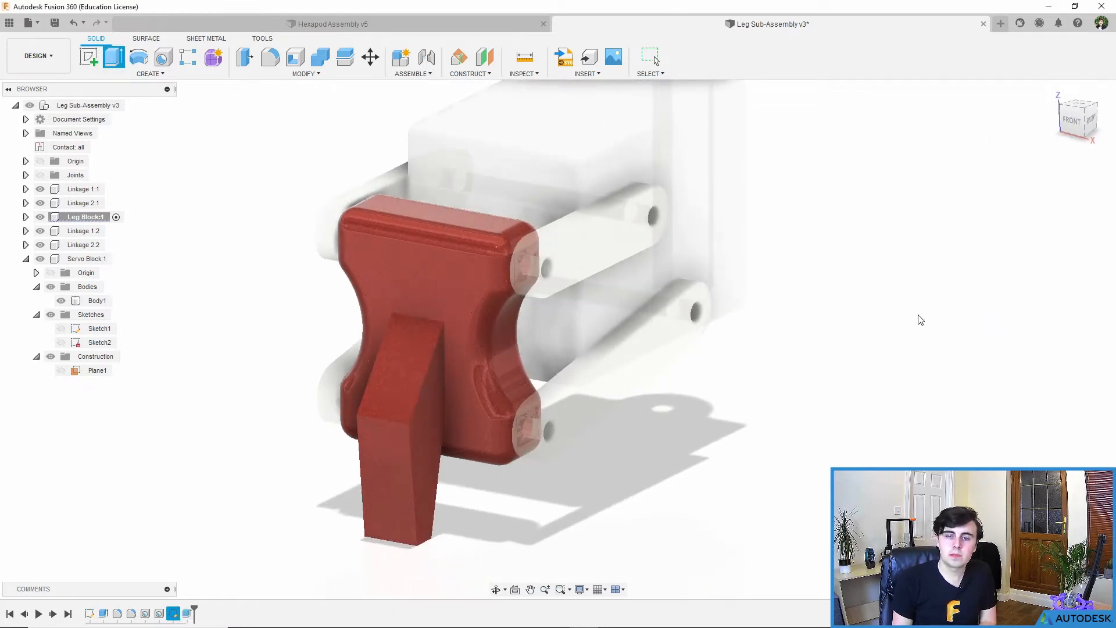
Expand the leg block's bodies and select Body1 to check whether the new leg is part of it
left_click(434, 315)
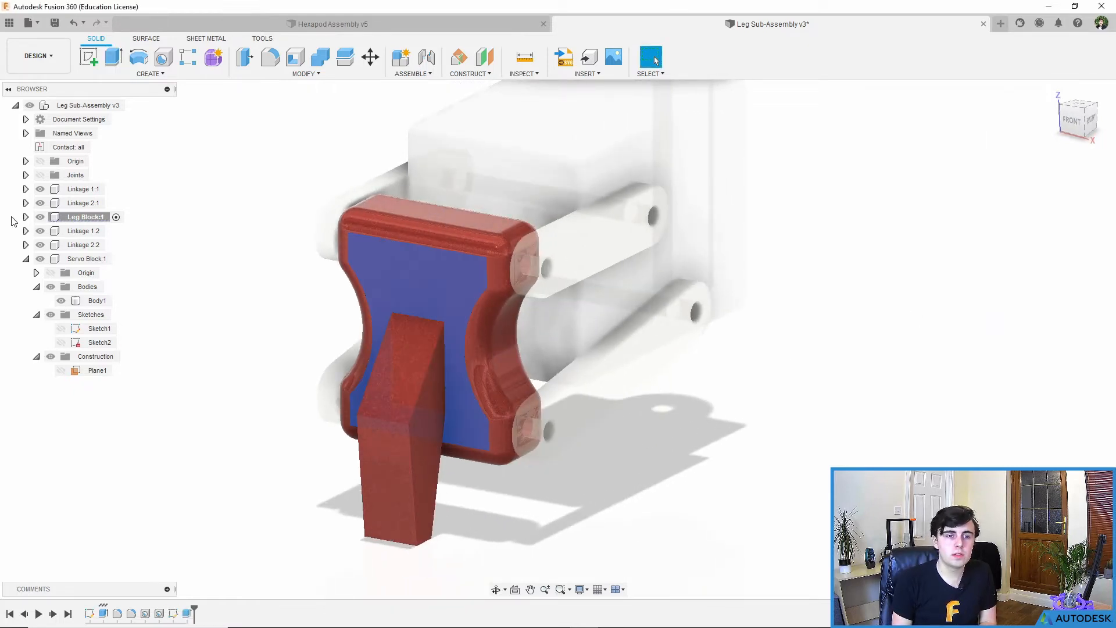
left_click(26, 217)
left_click(36, 244)
left_click(96, 258)
left_click(438, 491)
Apply a 5 mm rule fillet to all edges of the leg's bottom face
middle_click_drag(438, 491, 372, 347, "shift")
scroll(360, 334, "up", 3)
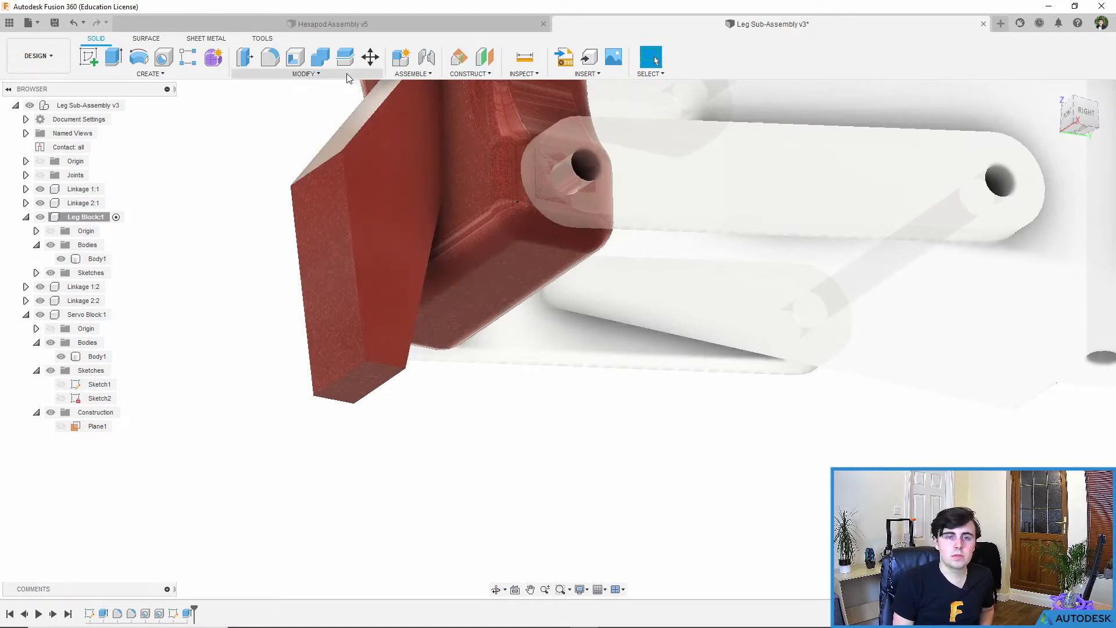
left_click(269, 56)
left_click(912, 103)
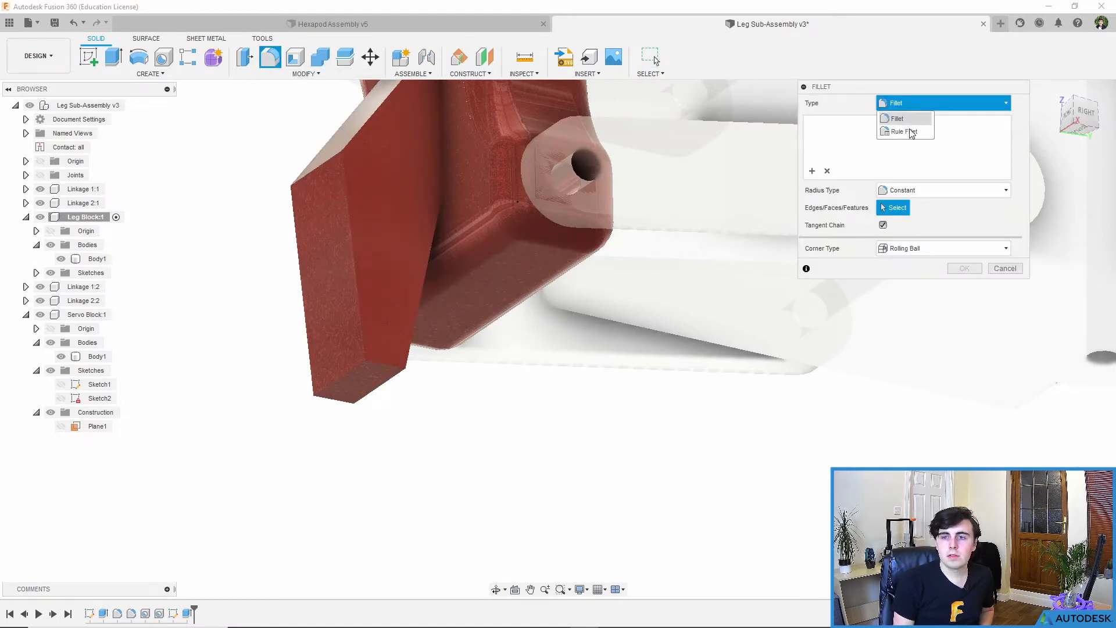
left_click(888, 116)
left_click(366, 385)
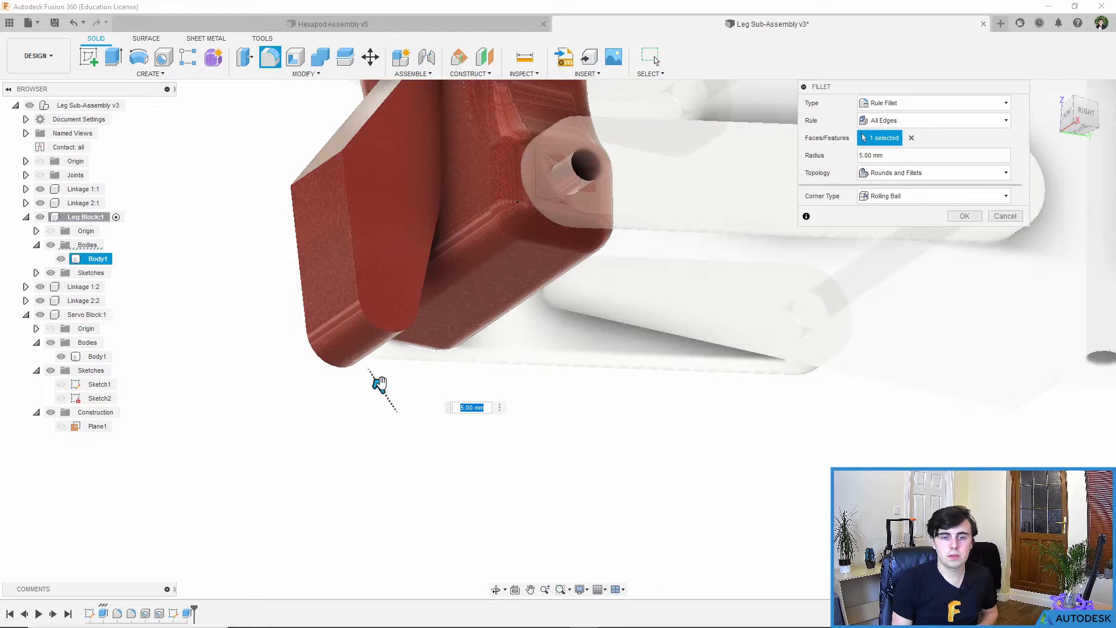
left_click_drag(370, 372, 378, 386)
middle_click_drag(378, 381, 397, 484, "shift")
left_click(965, 215)
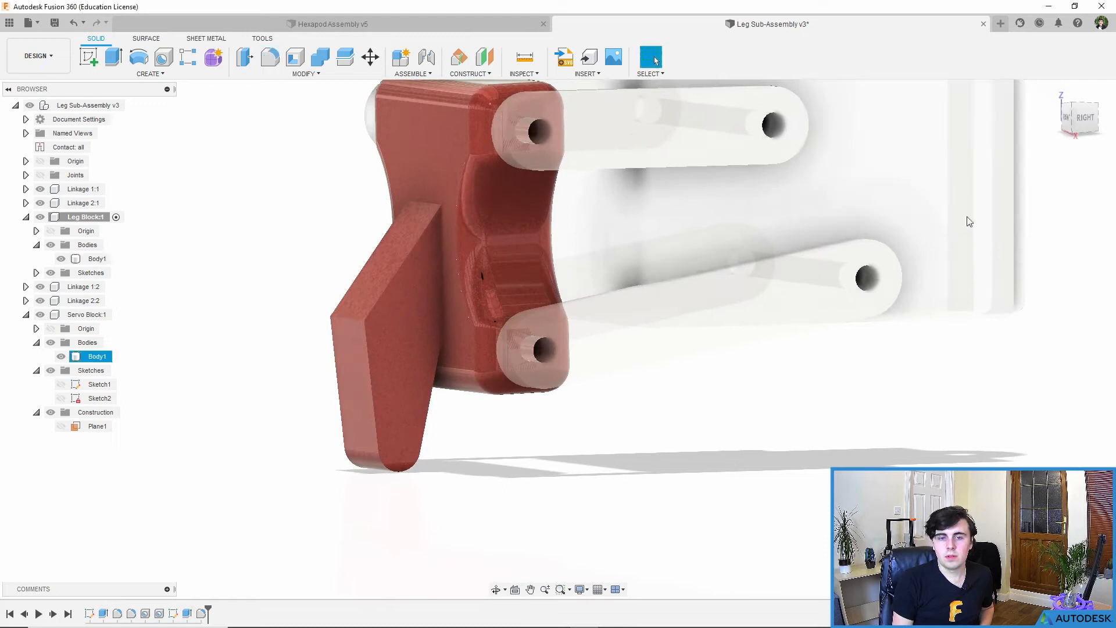
Fillet the leg's upper junction with the leg block and its outer front bend edge with a constant 17 mm radius
left_click(267, 64)
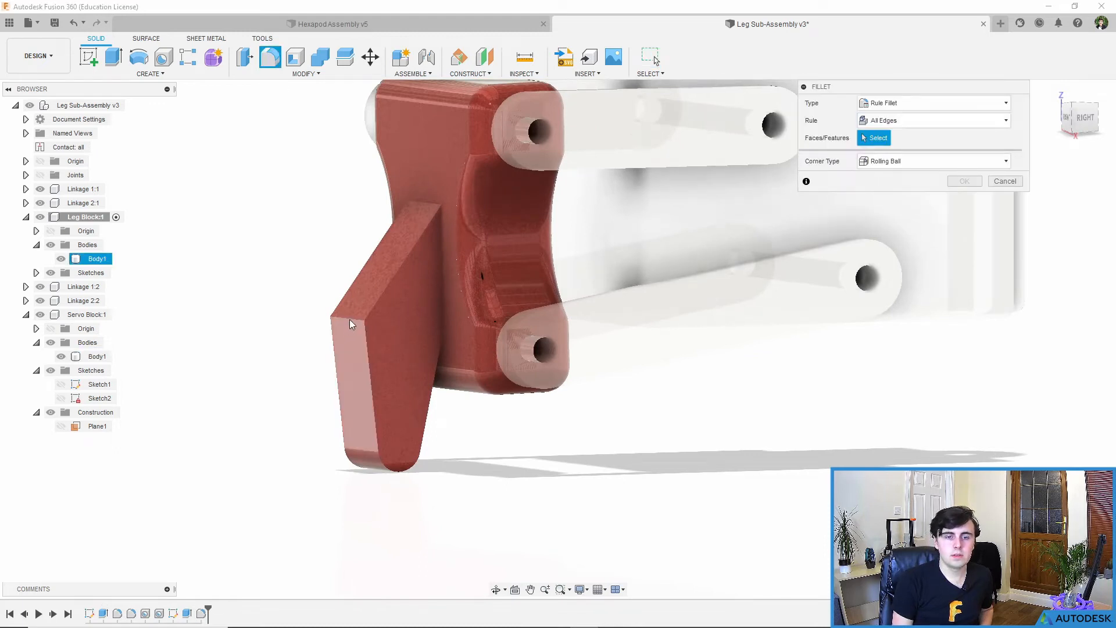
middle_click_drag(351, 317, 437, 353, "shift")
left_click(930, 103)
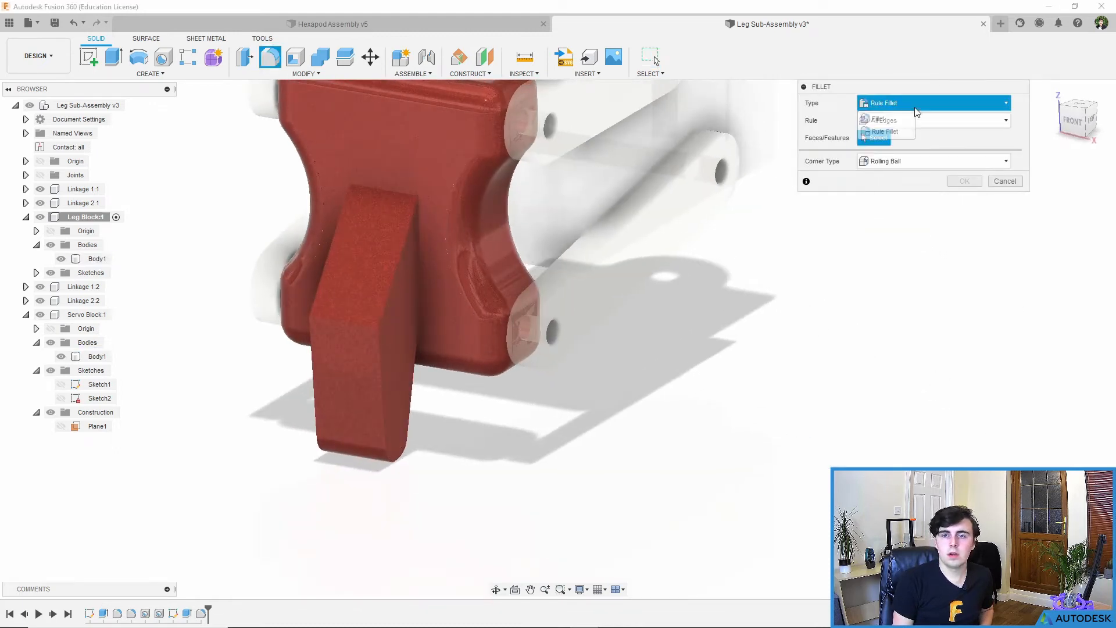
left_click(887, 114)
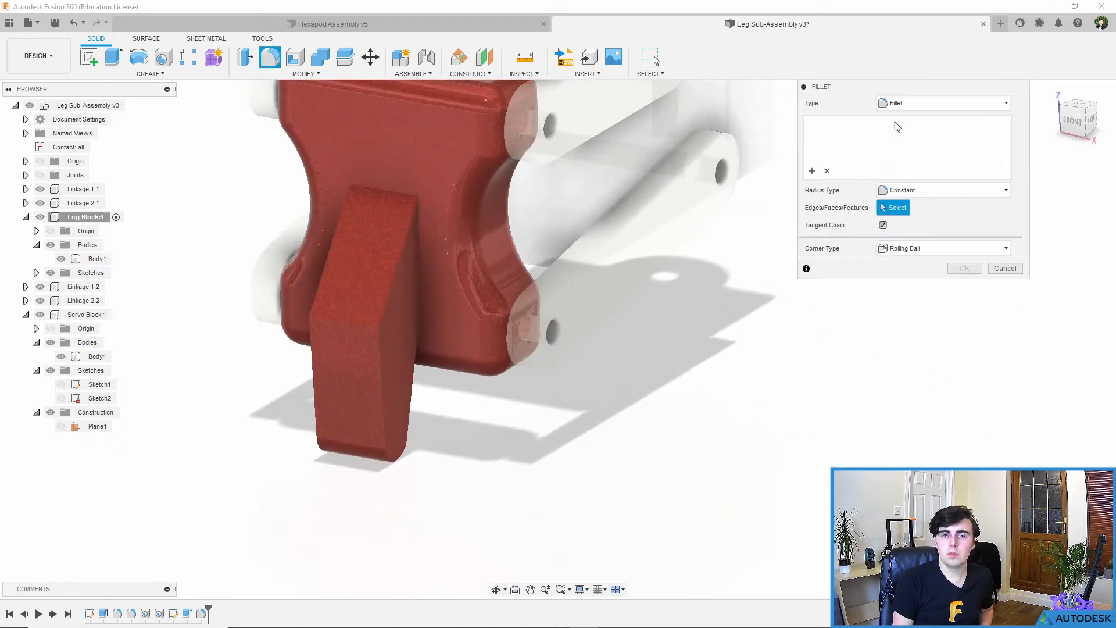
left_click(386, 191)
left_click(354, 322)
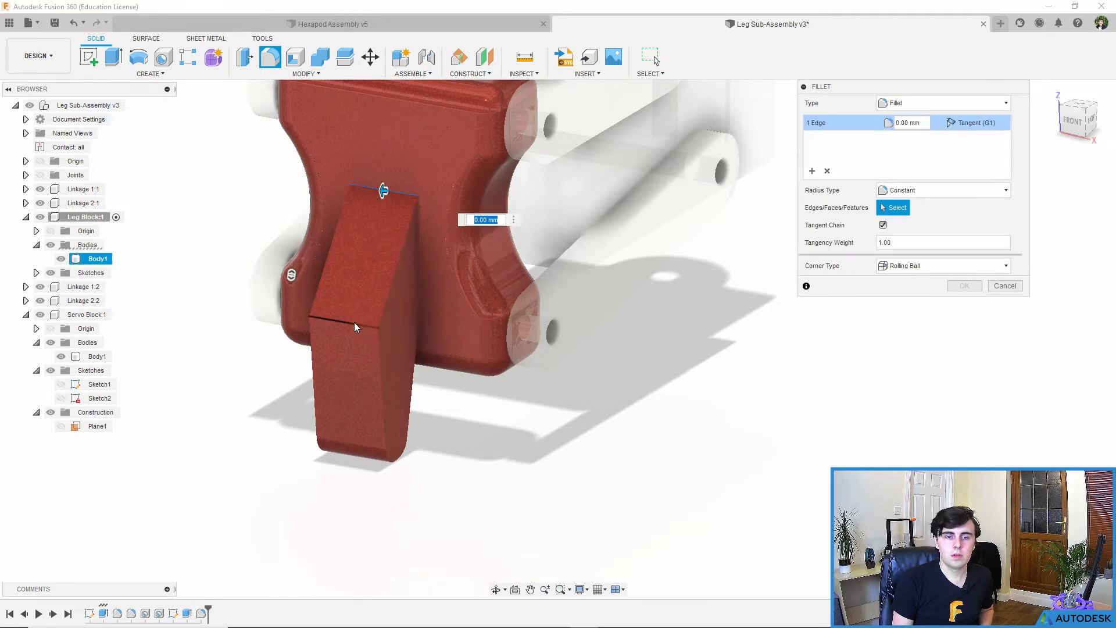
type("35")
left_click_drag(355, 321, 352, 323)
middle_click_drag(512, 312, 431, 306, "shift")
left_click_drag(351, 307, 349, 308)
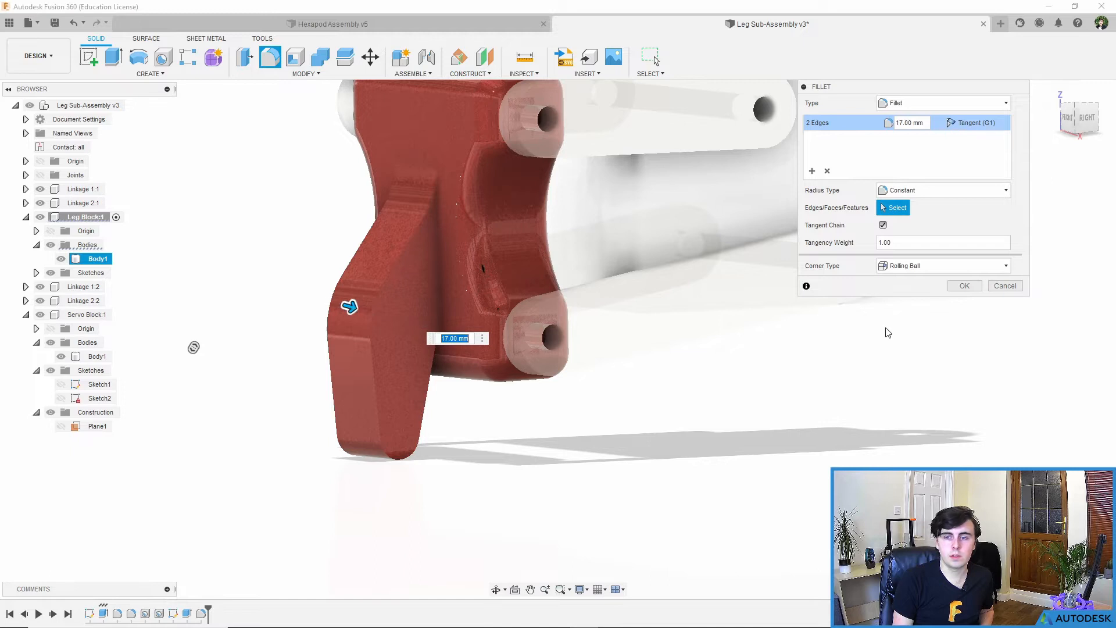
left_click(962, 286)
Chamfer the edge where the back of the leg meets the leg block, using an equal distance of 7 mm
middle_click_drag(441, 349, 453, 419, "shift")
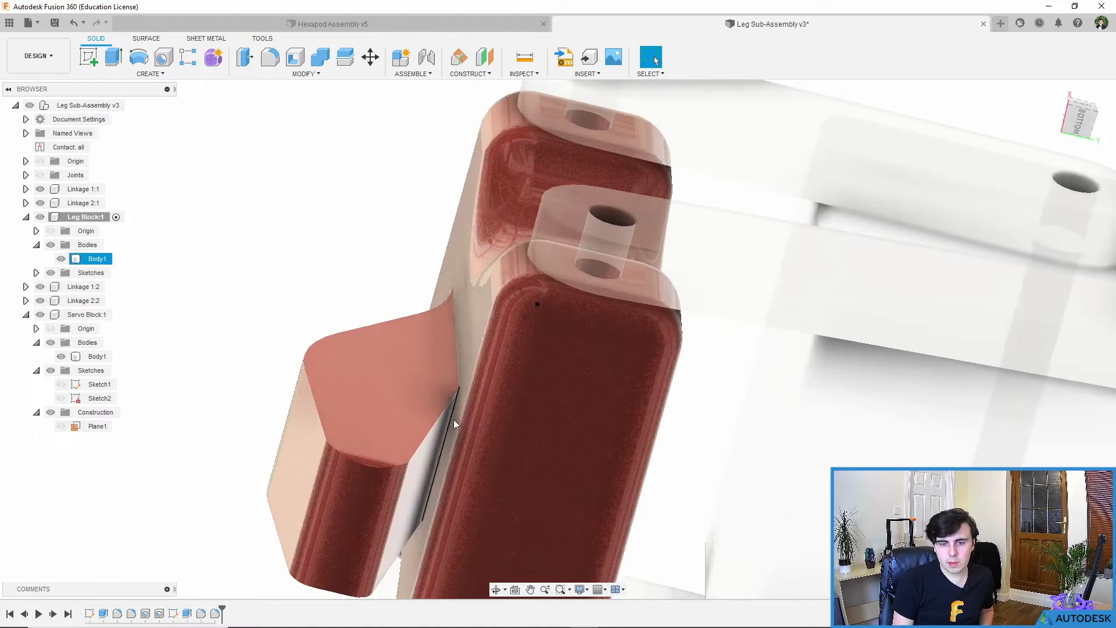
scroll(453, 419, "up", 2)
scroll(459, 292, "down", 3)
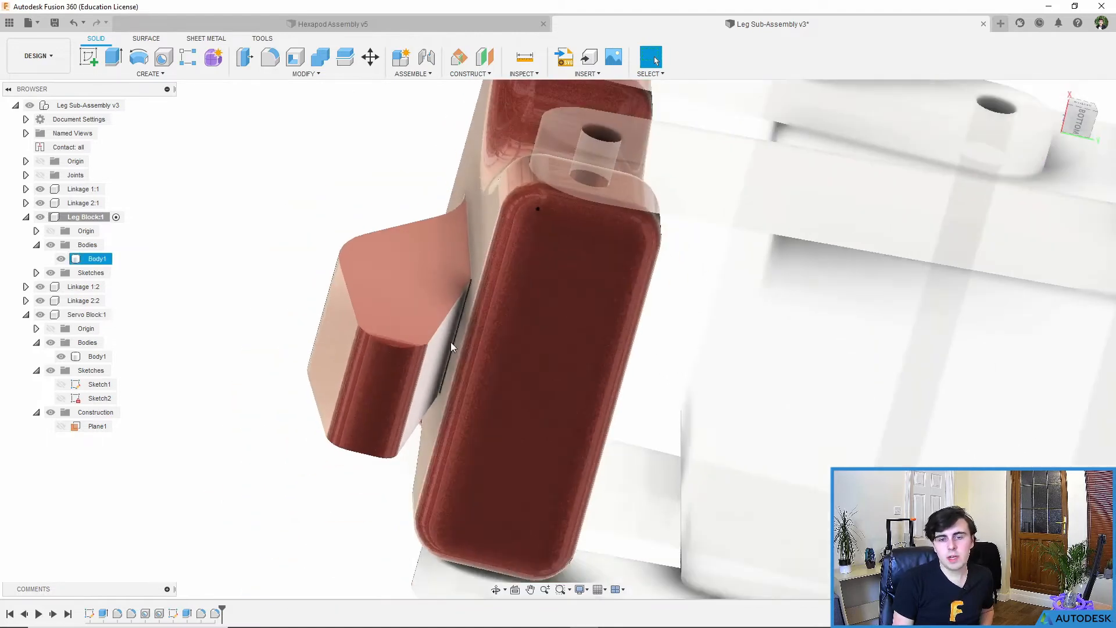
left_click(319, 75)
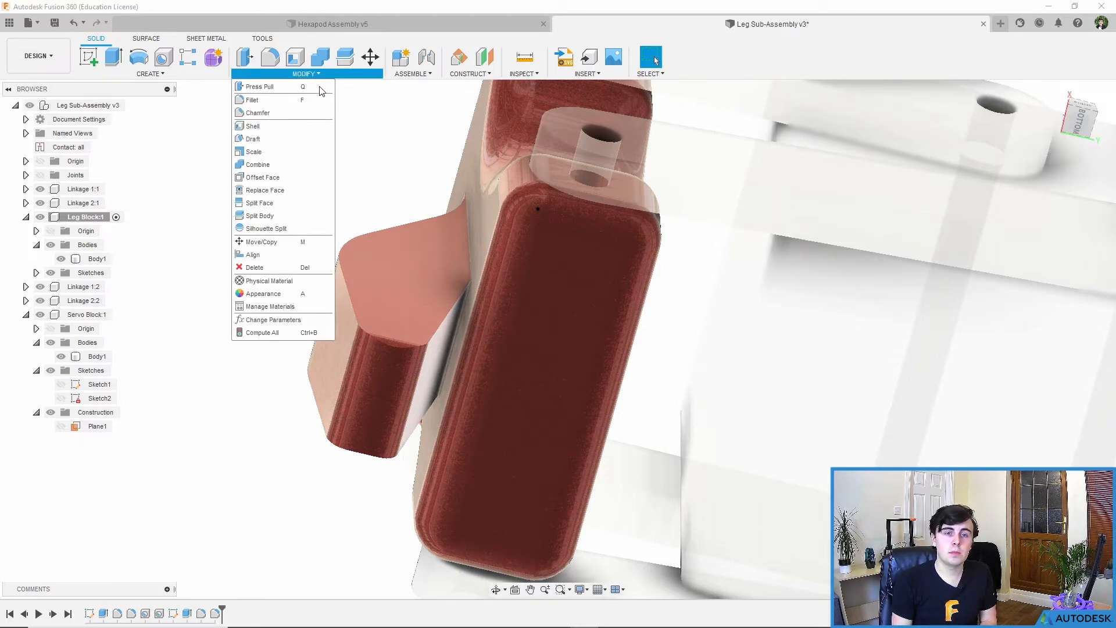
left_click(316, 113)
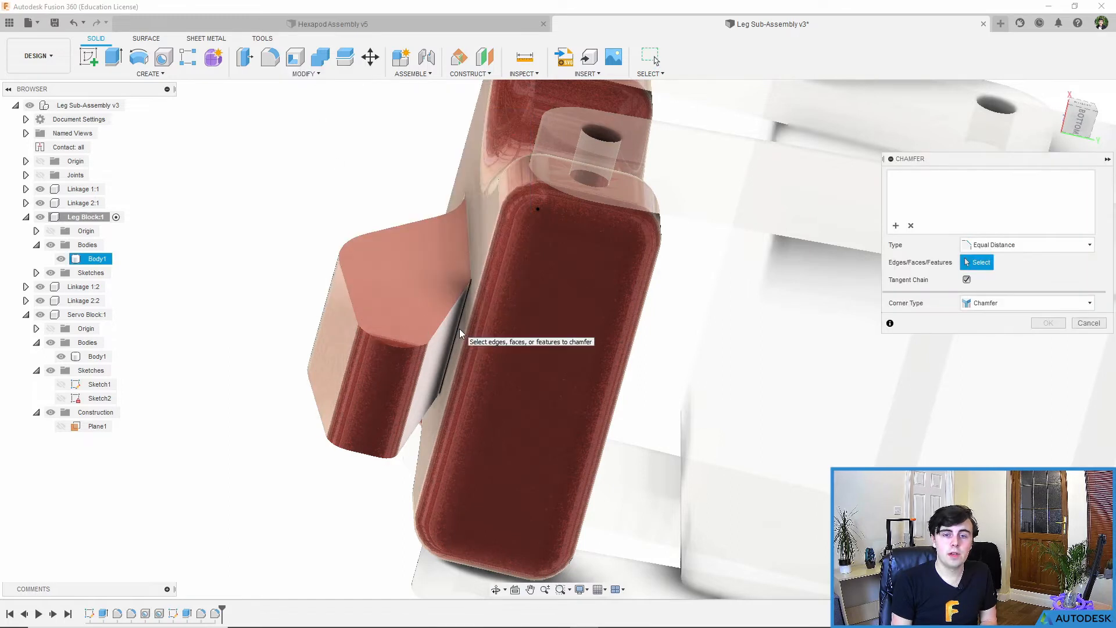
left_click(459, 329)
left_click_drag(454, 347, 441, 386)
middle_click_drag(486, 344, 476, 364, "shift")
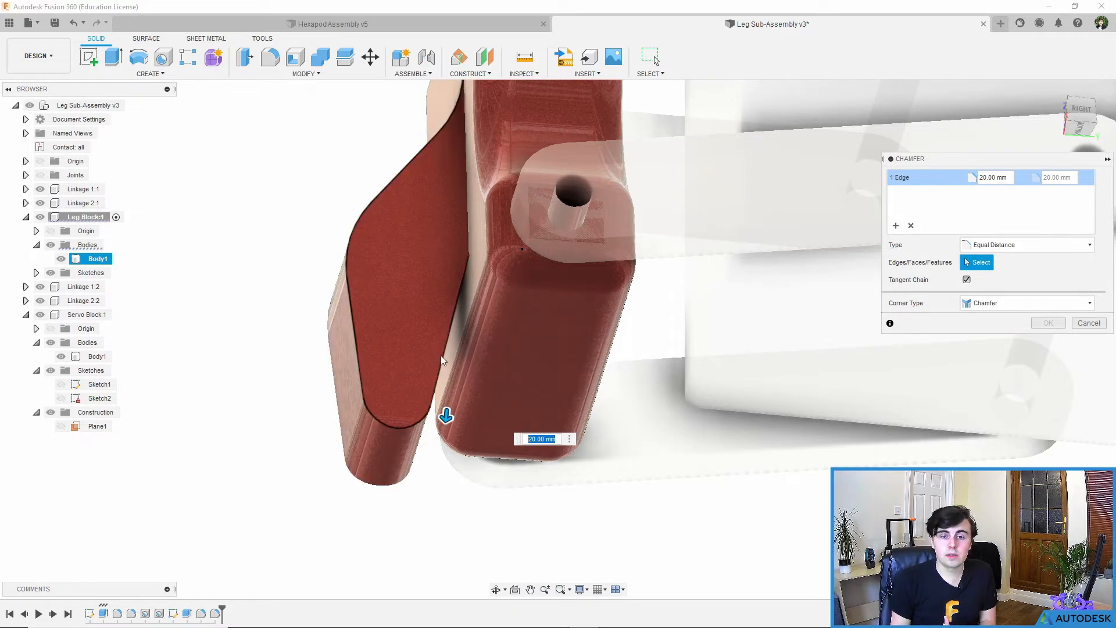
left_click_drag(446, 416, 455, 331)
scroll(469, 313, "up", 2)
middle_click_drag(470, 309, 468, 461, "shift")
scroll(443, 395, "up", 3)
scroll(447, 430, "down", 3)
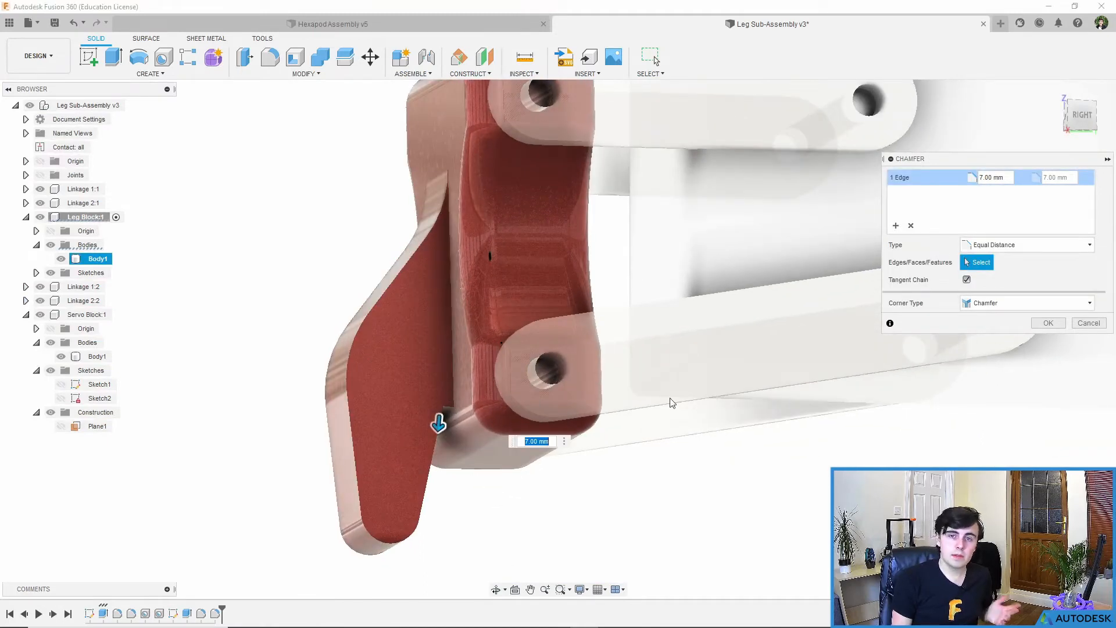
left_click(1047, 322)
Apply a 2.5 mm fillet to the chamfer's edge between the back of the leg and the leg block
middle_click_drag(424, 396, 424, 407, "shift")
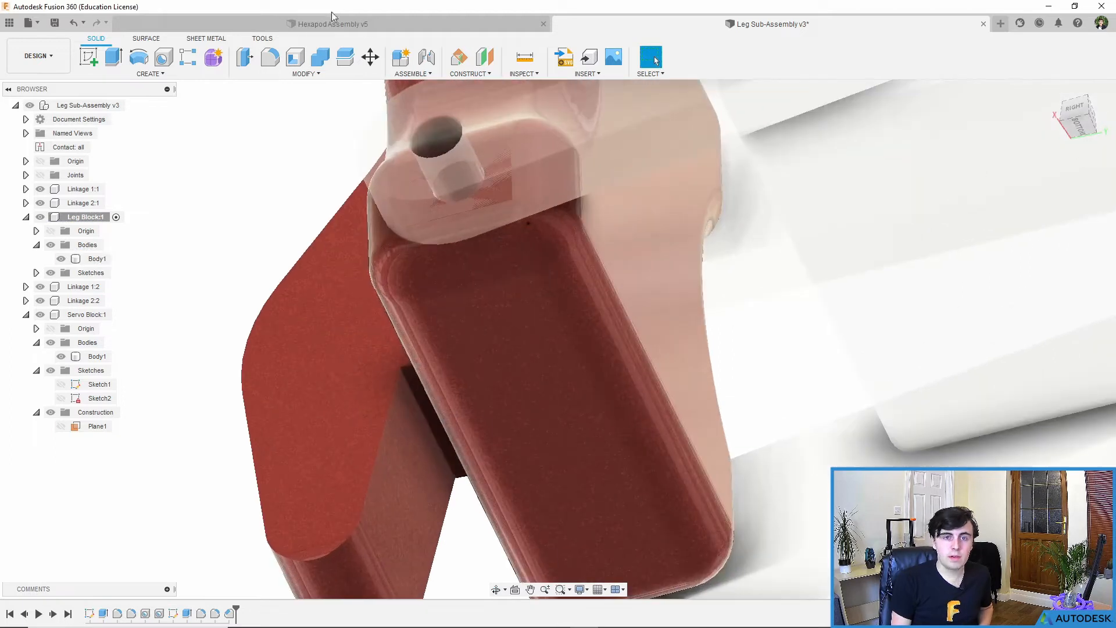
left_click(271, 57)
left_click(410, 392)
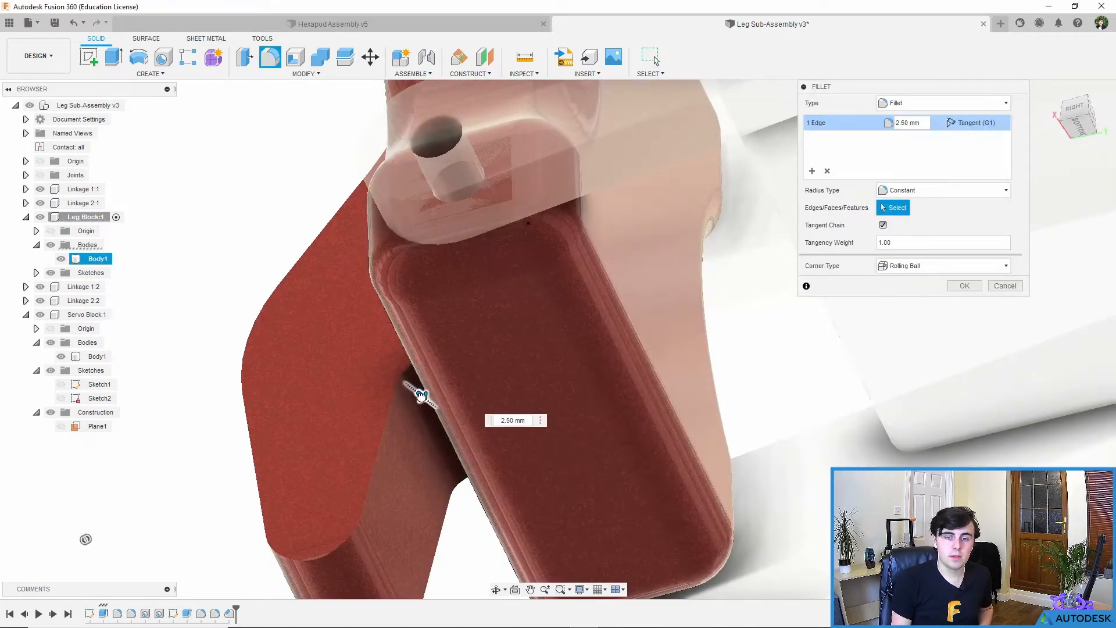
middle_click_drag(422, 394, 500, 505, "shift")
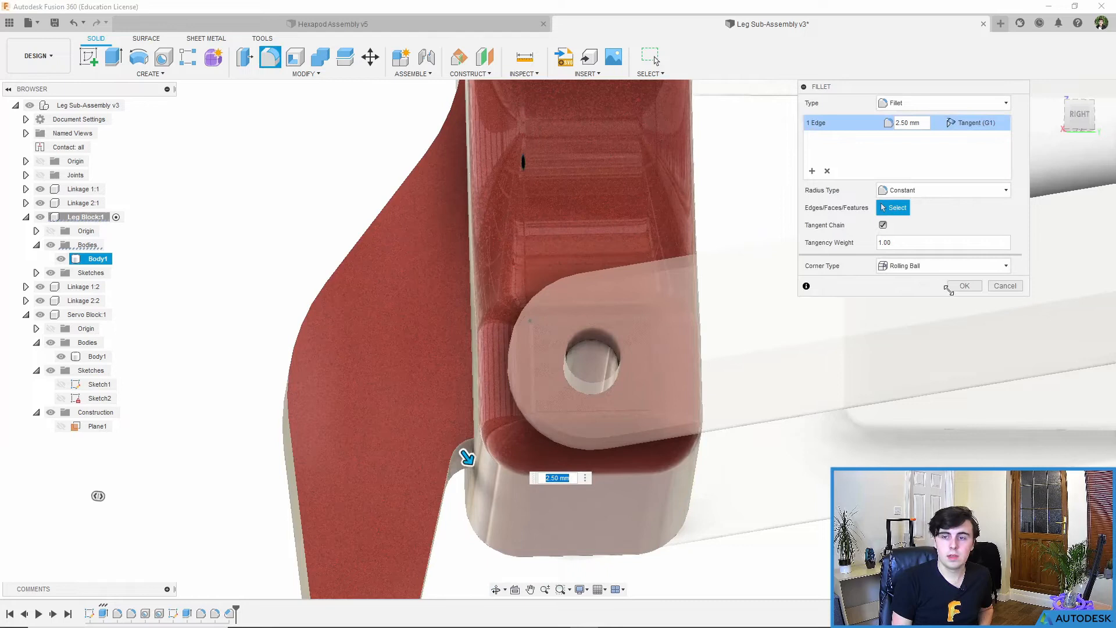
left_click(964, 286)
Check the finished leg shape from several sides and activate the top-level Leg Sub-Assembly component
middle_click_drag(535, 469, 560, 466, "shift")
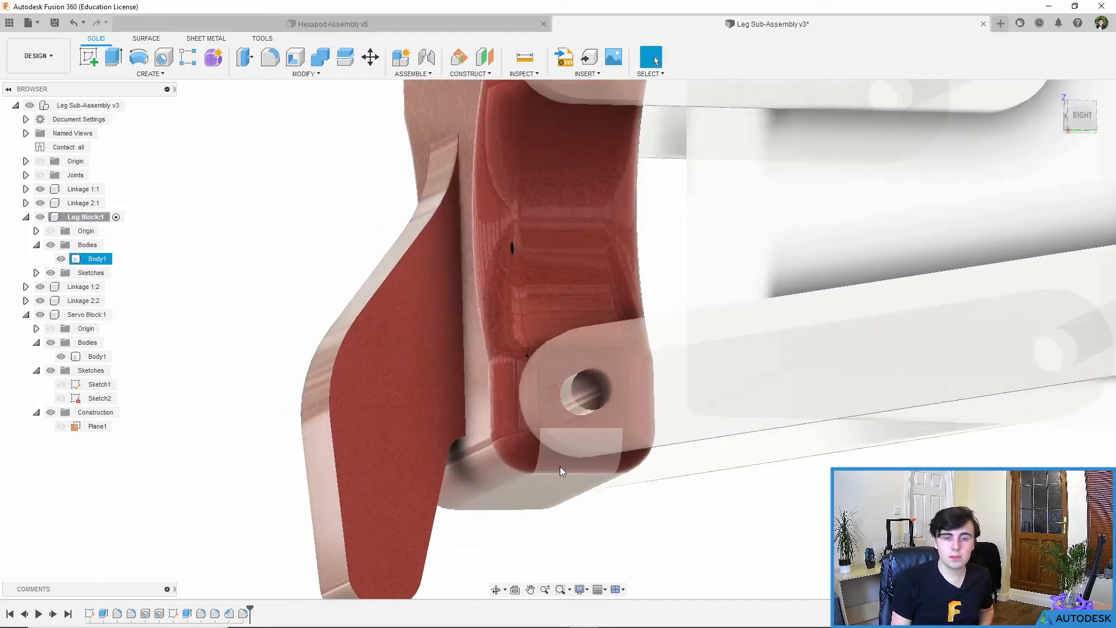
scroll(588, 165, "down", 5)
middle_click_drag(546, 260, 520, 290, "shift")
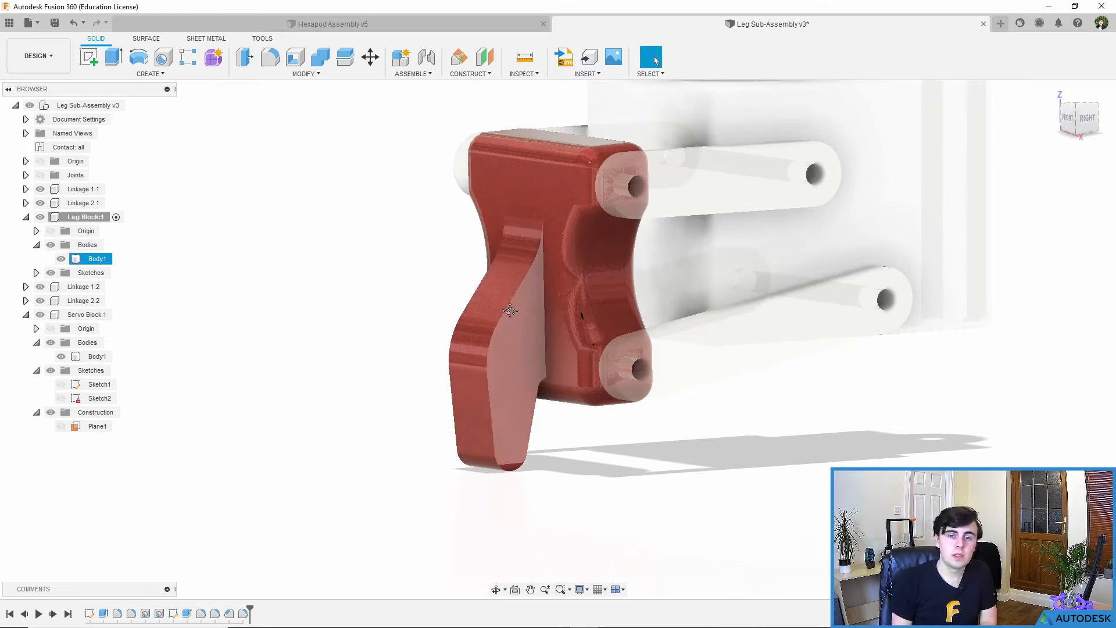
scroll(490, 326, "down", 3)
middle_click_drag(488, 347, 479, 308, "shift")
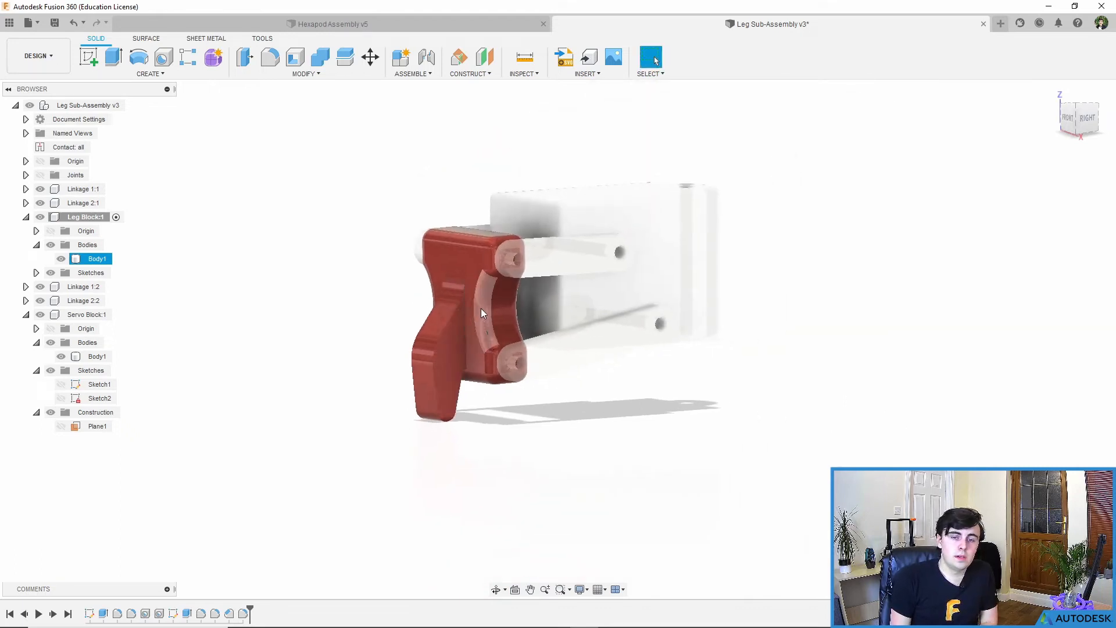
left_click(373, 356)
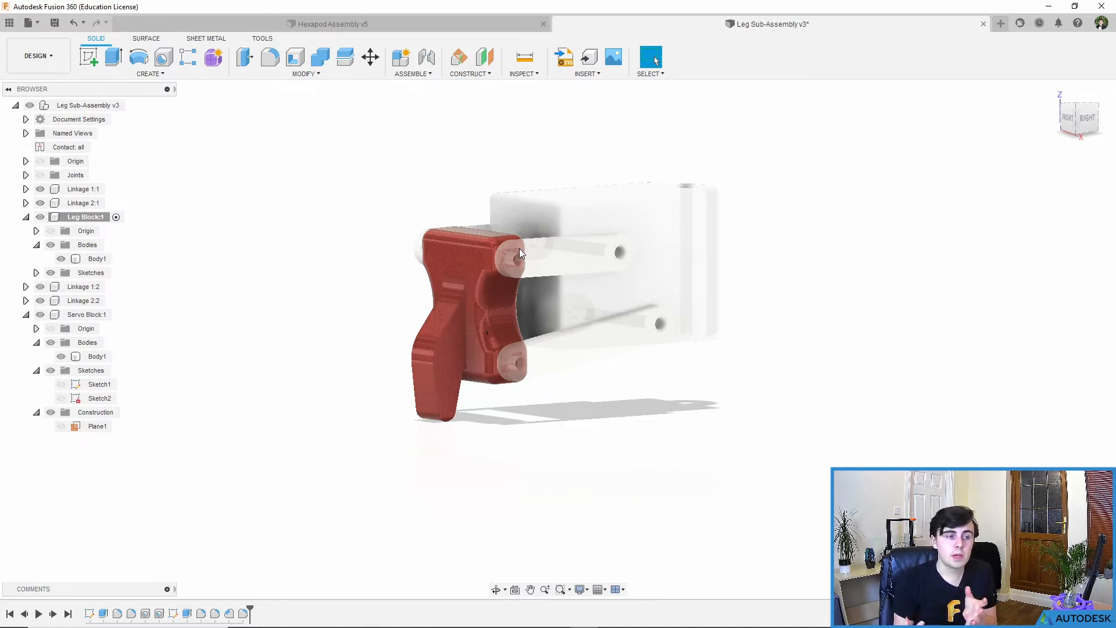
left_click(499, 232)
left_click(138, 105)
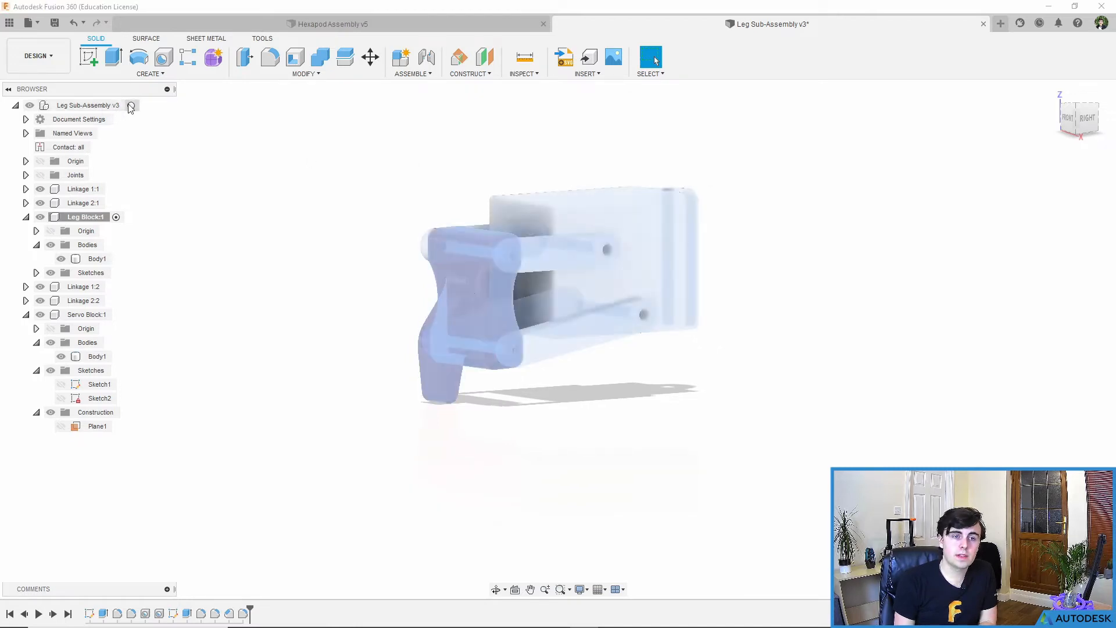
left_click(627, 285)
middle_click_drag(626, 284, 299, 194, "shift")
key("Escape")
Save the leg sub-assembly as a new version with the description "Foot Added"
left_click(54, 22)
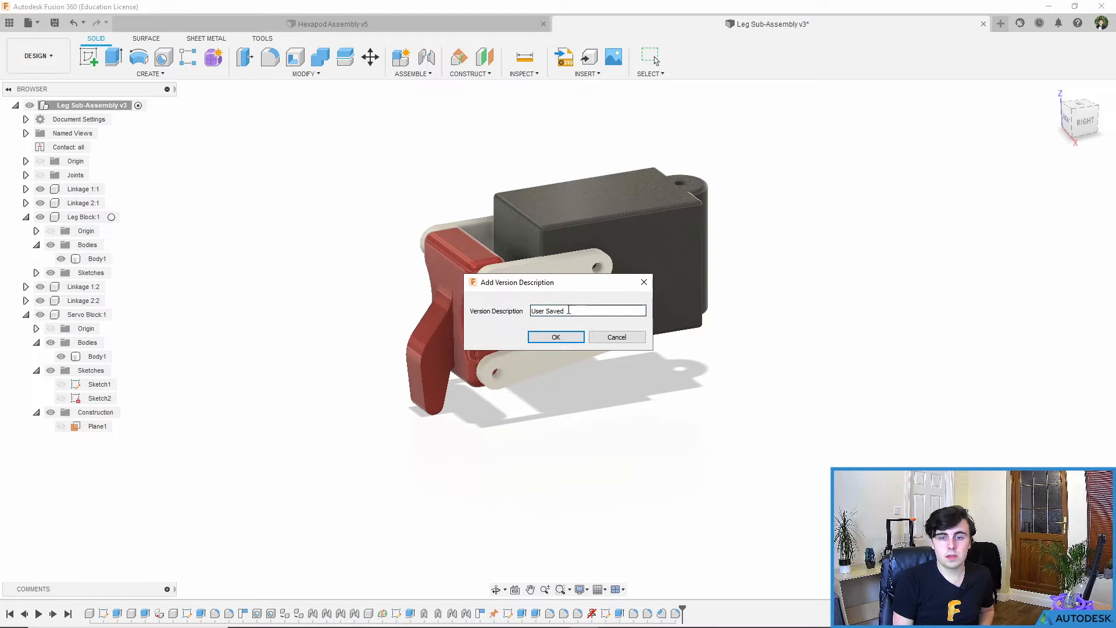
type("Foot")
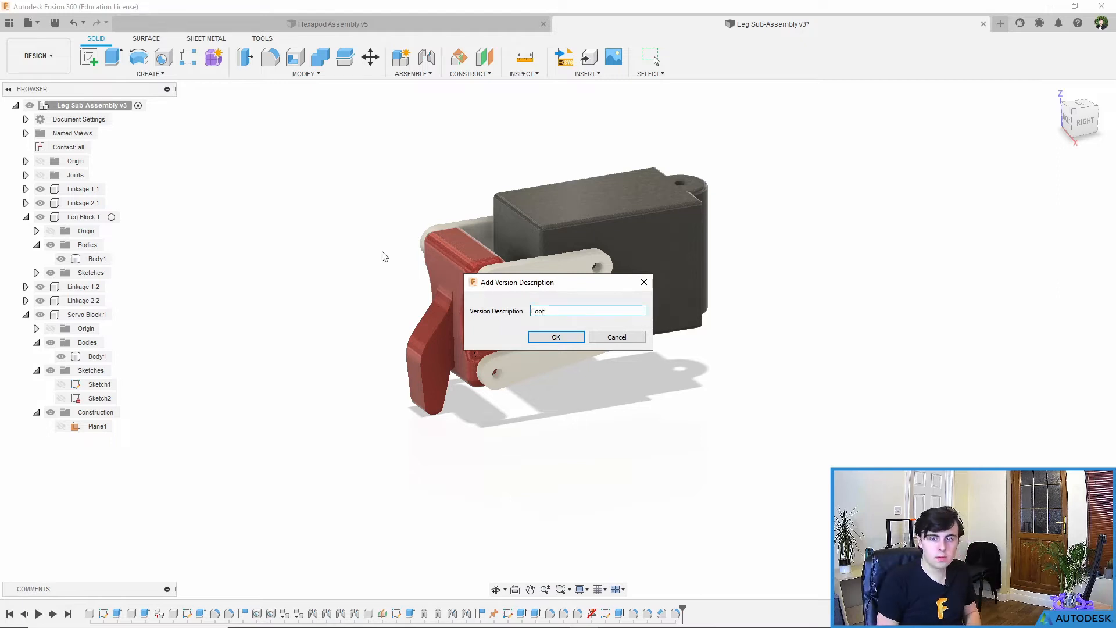
type(" Added")
key("Return")
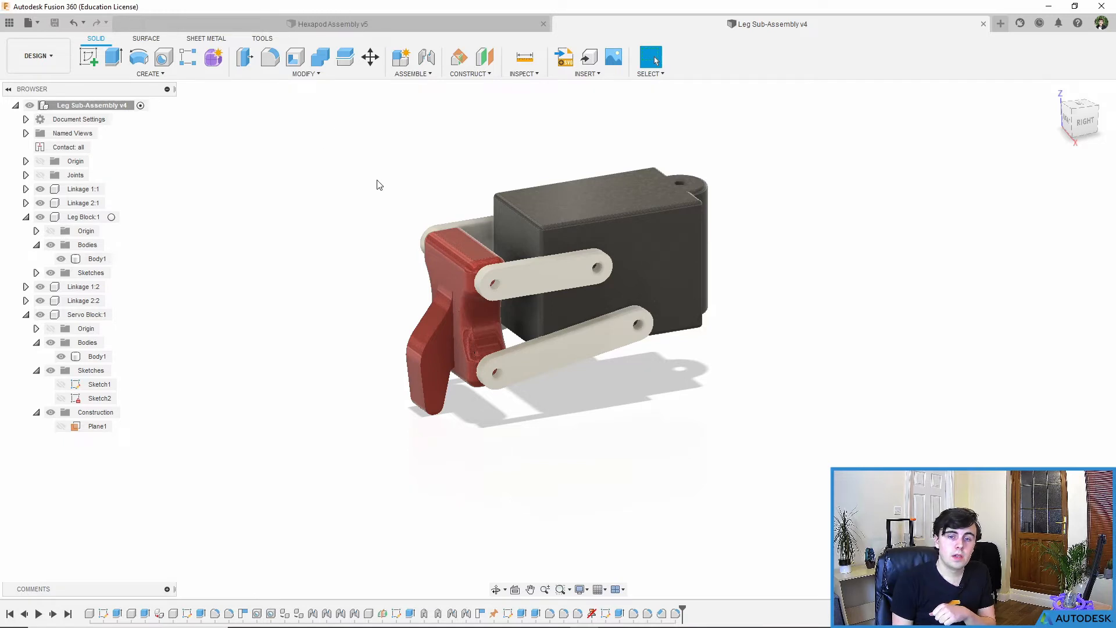
Switch to the Hexapod Assembly design and insert the saved Leg Sub-Assembly into it at its default position
left_click(338, 27)
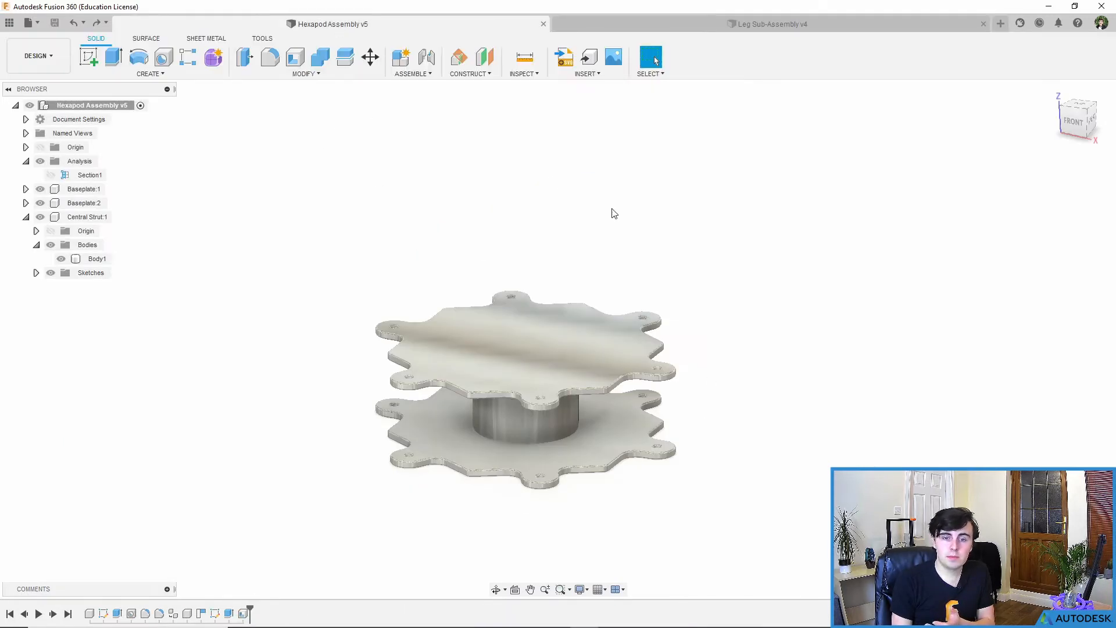
scroll(533, 441, "down", 4)
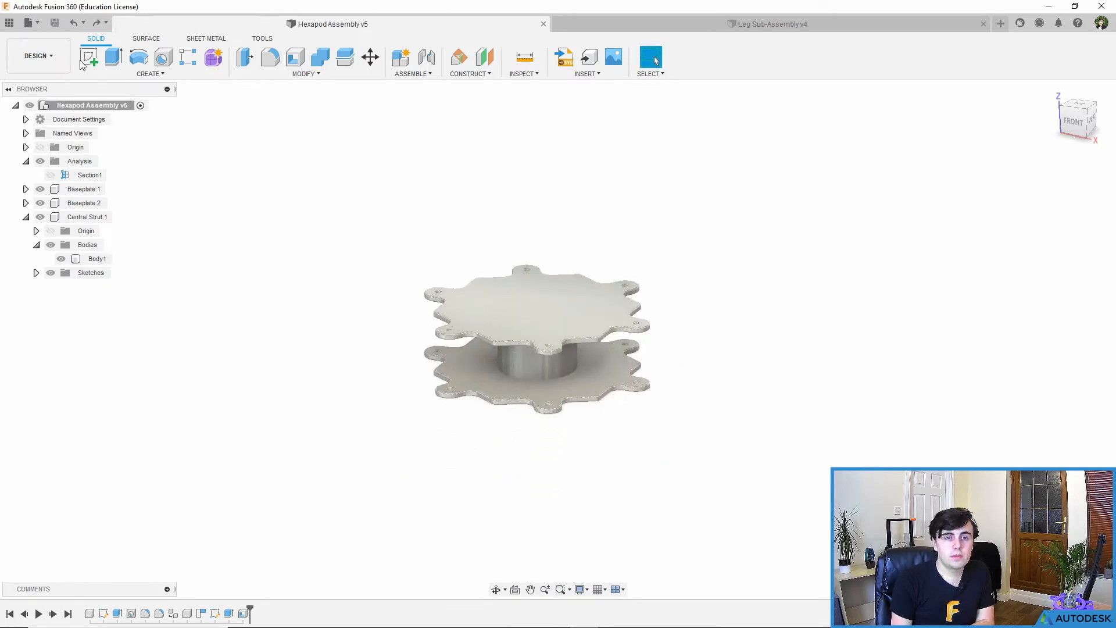
left_click(12, 27)
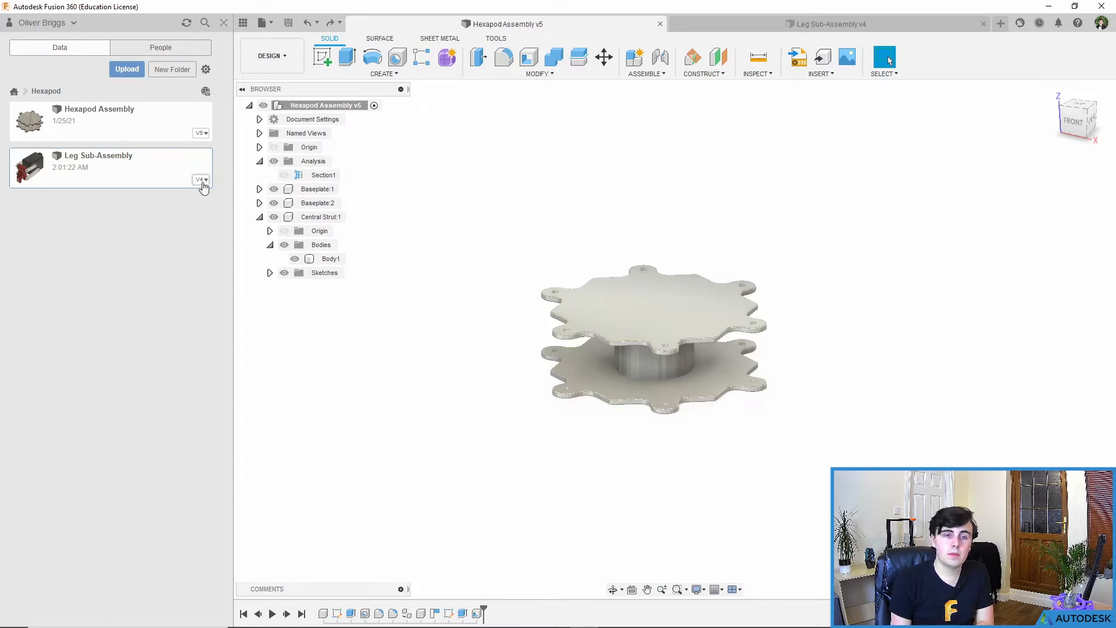
left_click(201, 182)
left_click(201, 182)
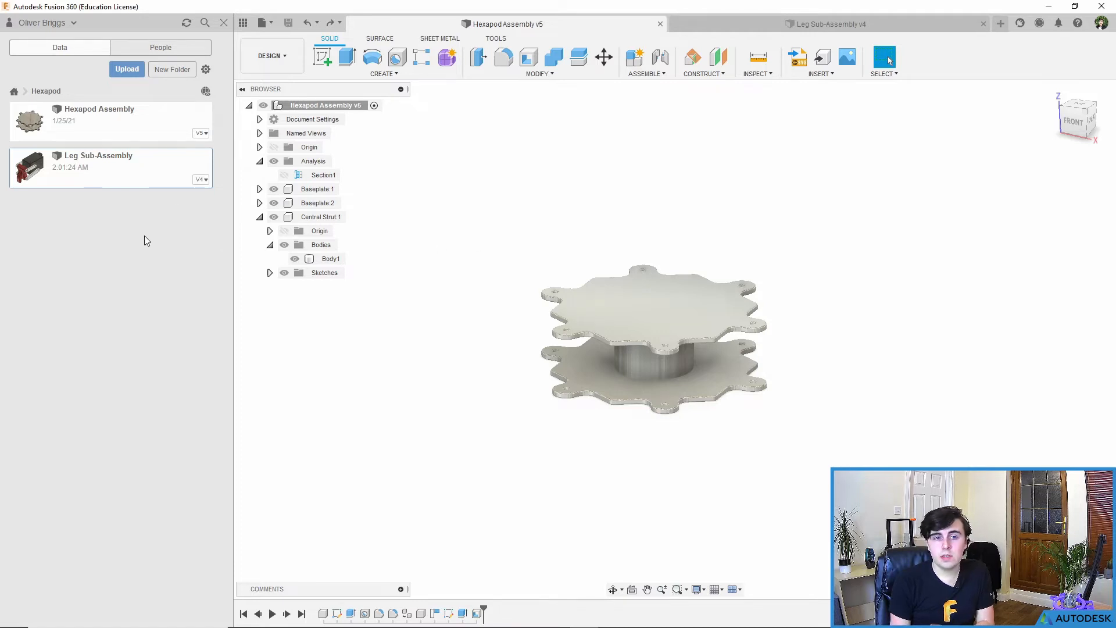
right_click(107, 168)
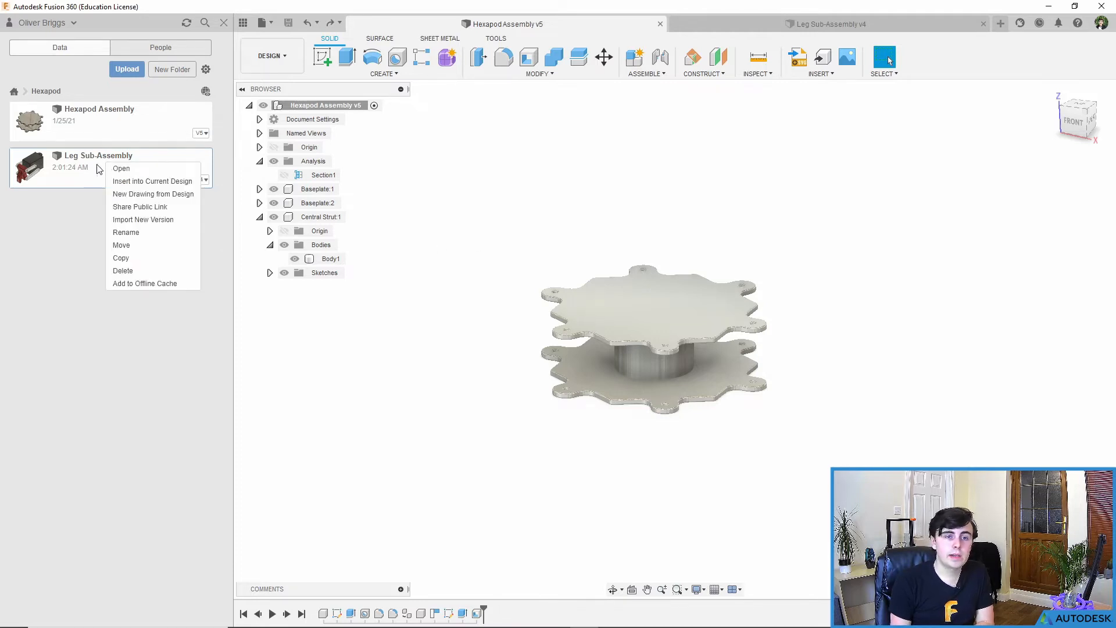
left_click(155, 182)
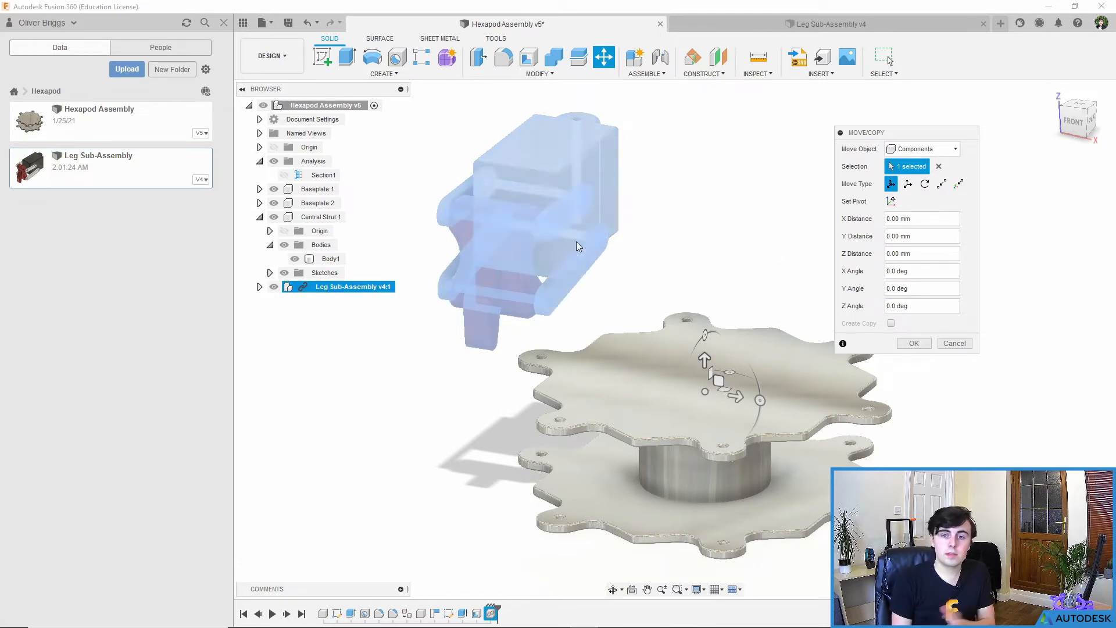
left_click(915, 344)
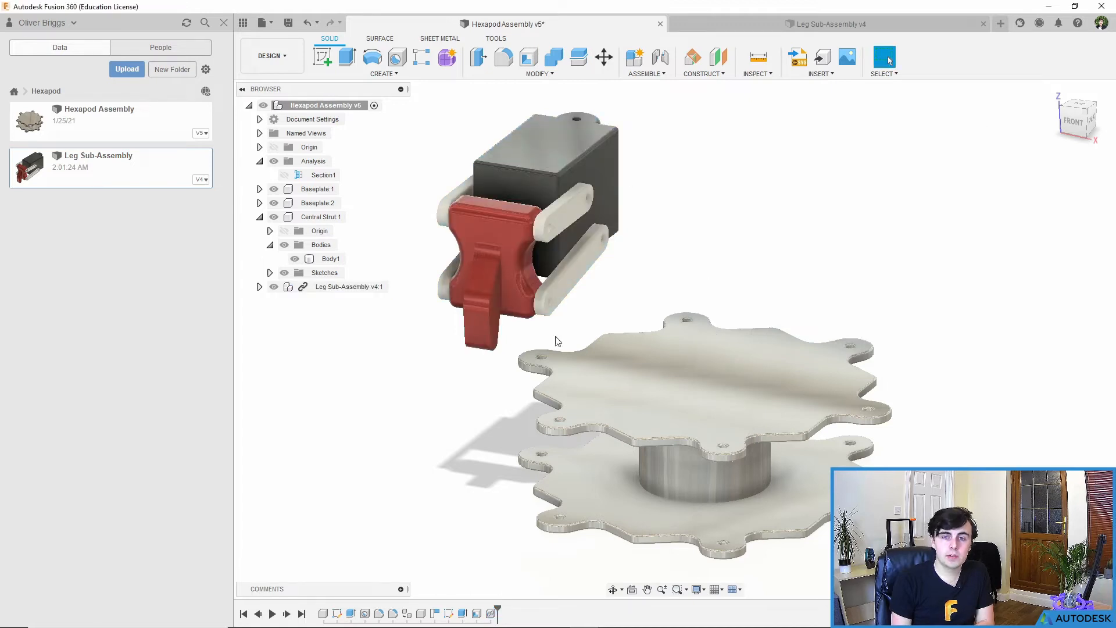
Identify the inserted leg sub-assembly among the hexapod's components and open the source Leg Sub-Assembly design
scroll(536, 287, "down", 2)
scroll(615, 258, "down", 2)
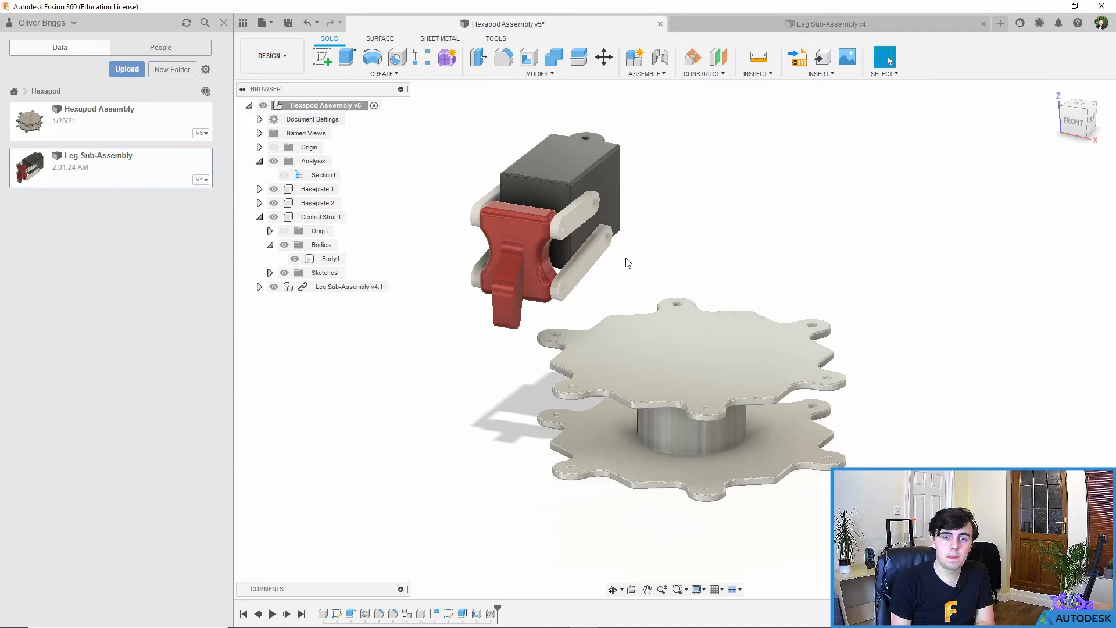
left_click(345, 288)
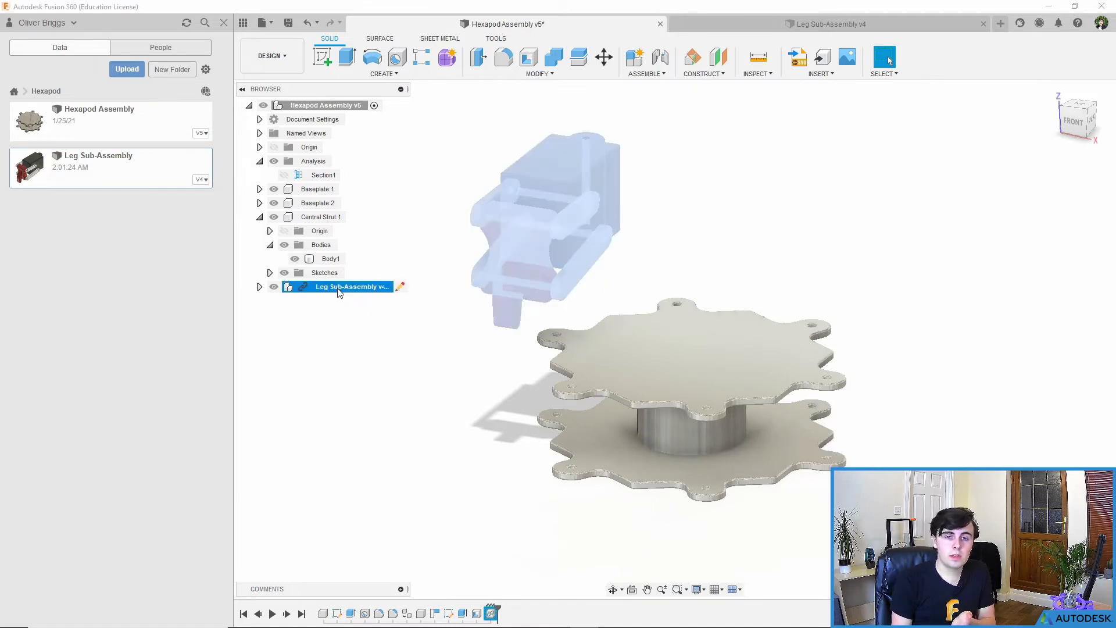
left_click(319, 329)
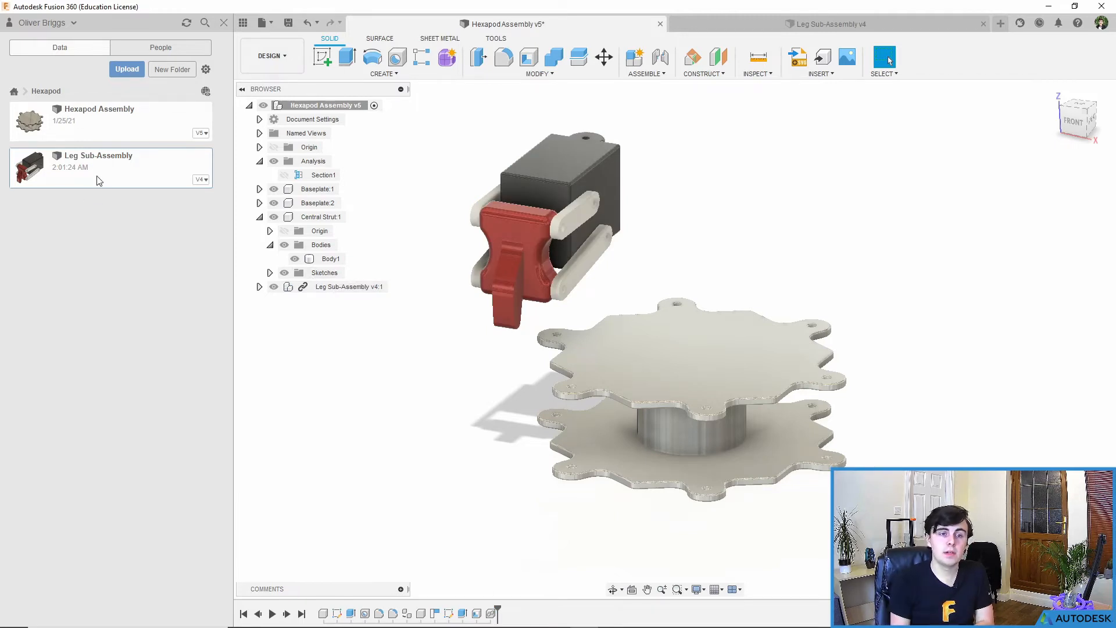
double_click(135, 177)
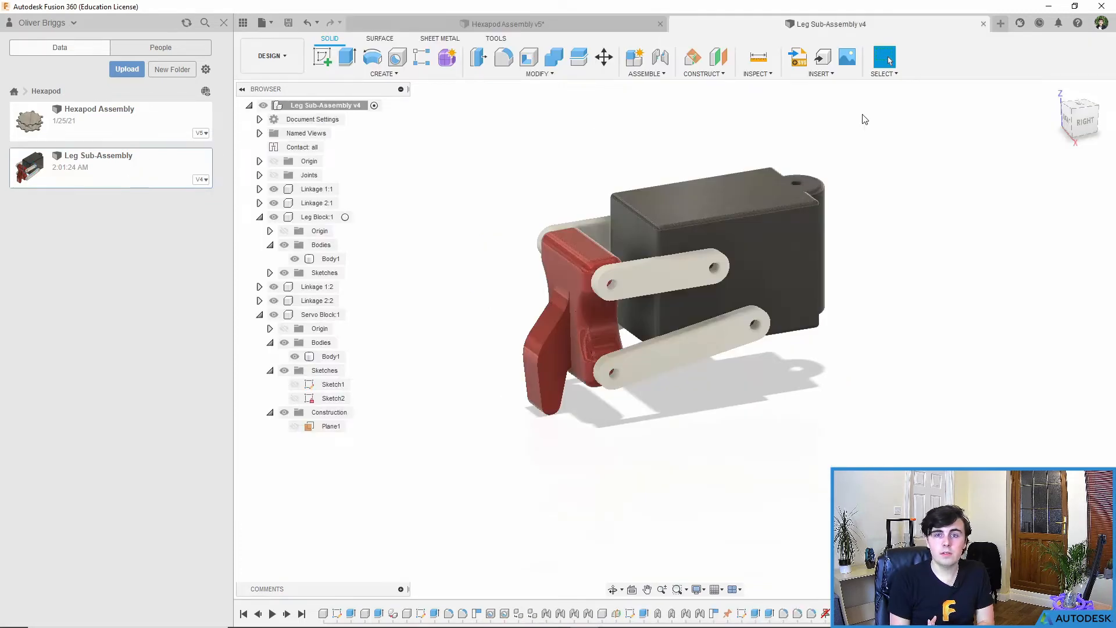
Apply the Paint - Enamel Glossy (Dark Grey) appearance to the leg sub-assembly's upper and lower linkages
left_click(541, 75)
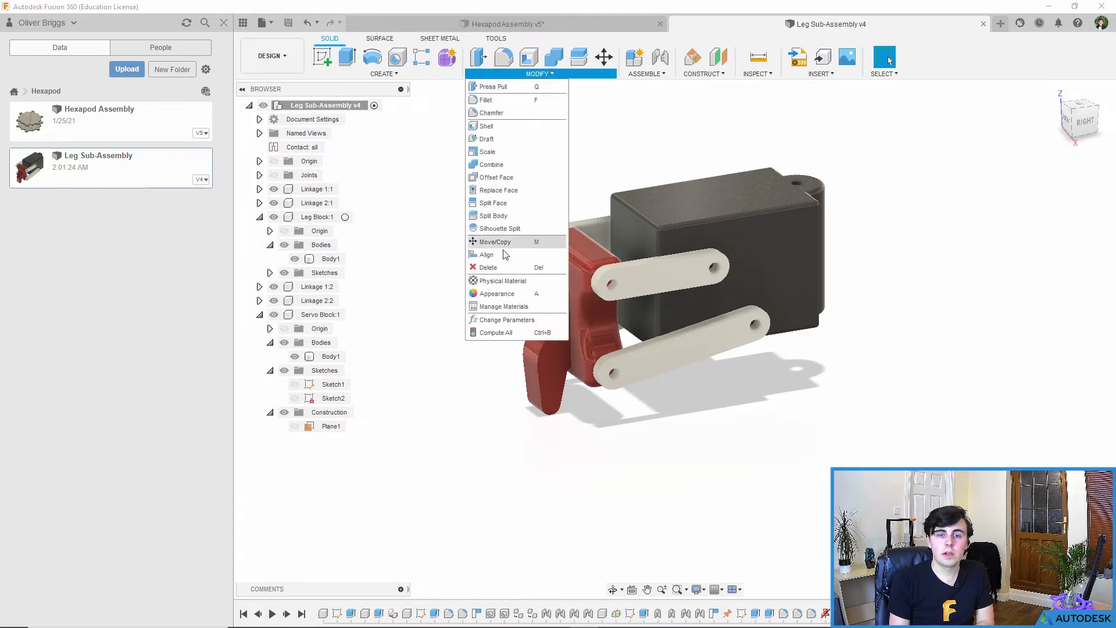
left_click(493, 294)
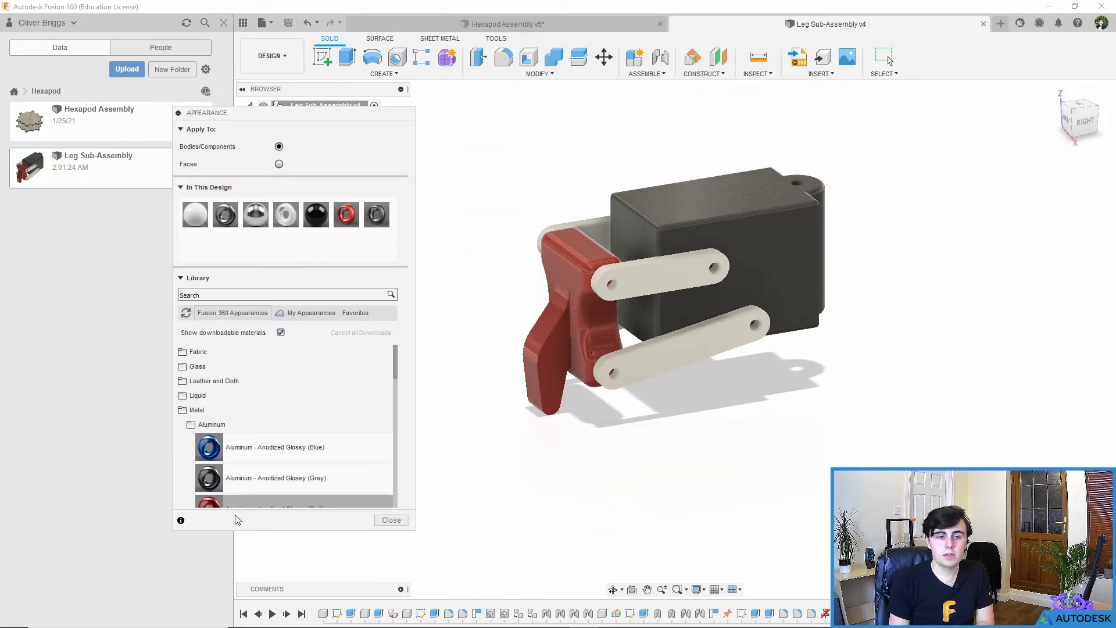
scroll(262, 473, "down", 4)
scroll(209, 399, "up", 3)
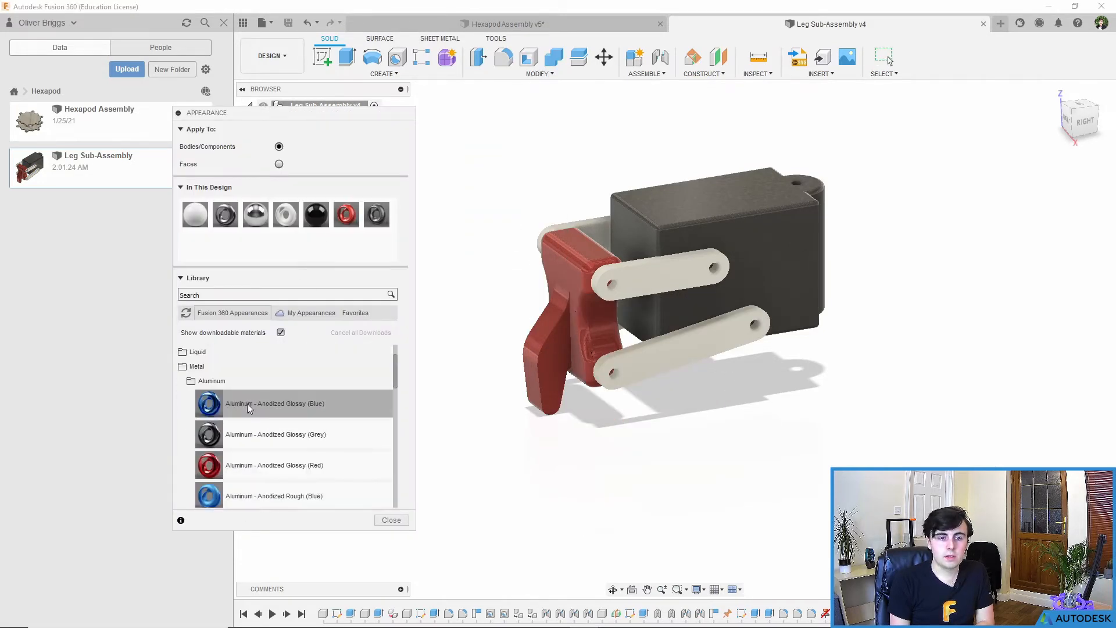
left_click(210, 380)
left_click(200, 367)
left_click(198, 438)
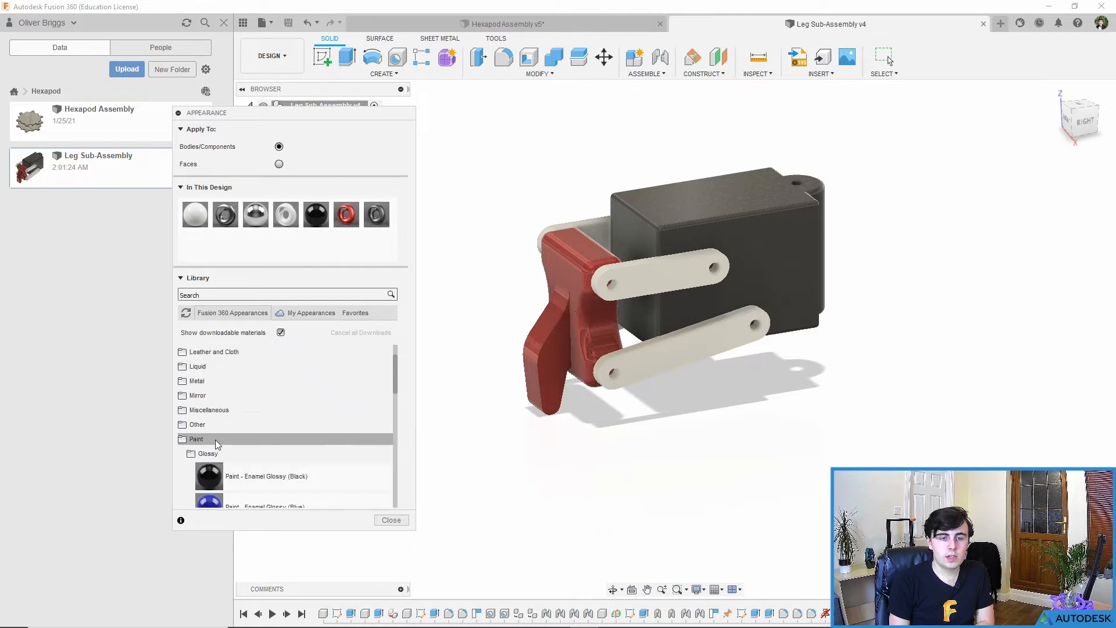
scroll(227, 459, "down", 3)
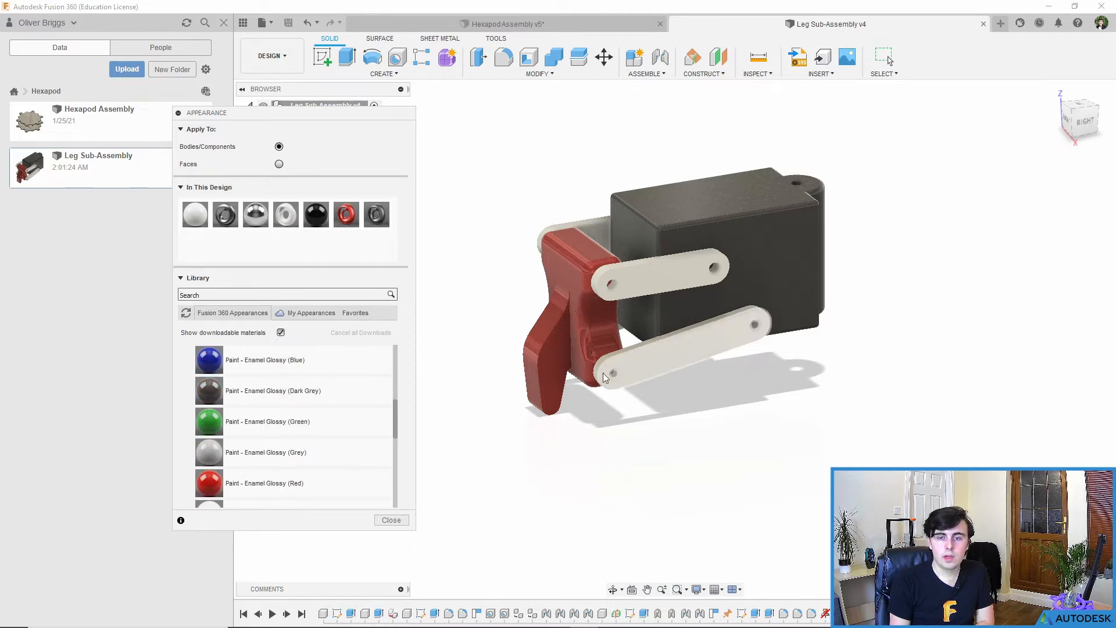
mouse_move(291, 391)
left_mouse_down()
mouse_move(737, 369)
mouse_move(697, 358)
left_mouse_up()
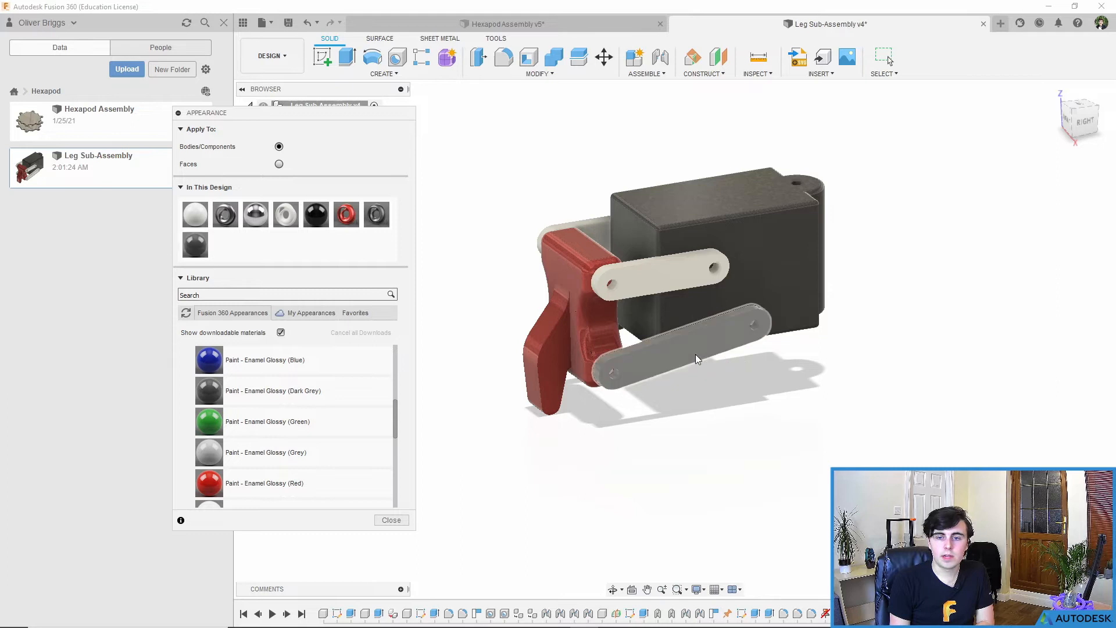
left_click_drag(291, 390, 662, 270)
left_click_drag(230, 389, 628, 378)
left_click(391, 519)
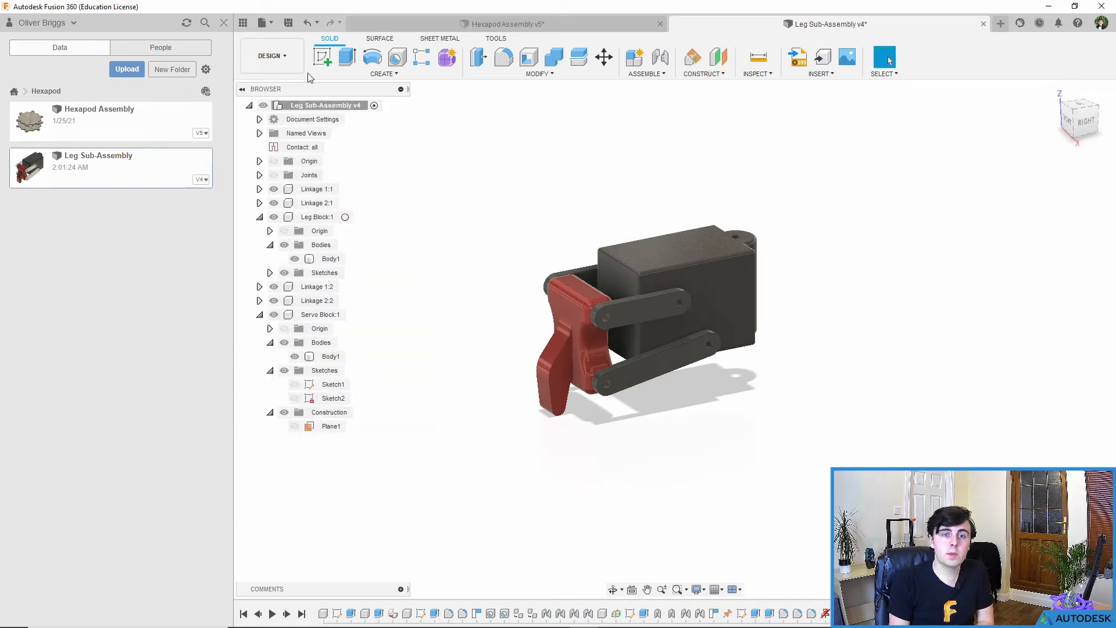
Save the leg sub-assembly as a new version with a description beginning "Linkages col" and update the linked leg in the Hexapod Assembly
key("ctrl+s")
type("Linkages col")
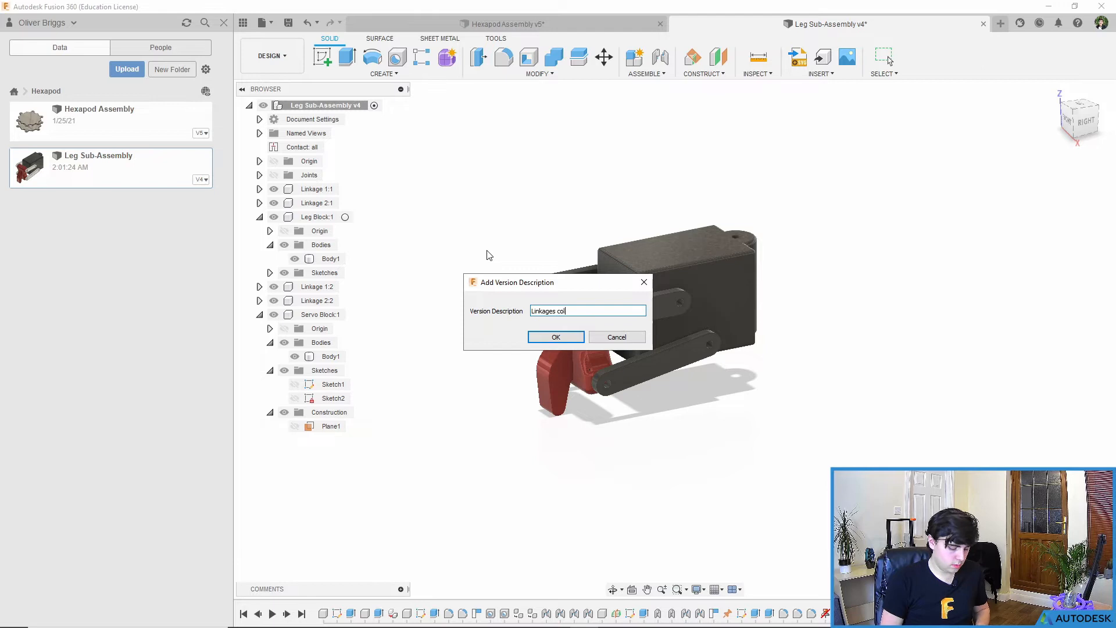
key("Return")
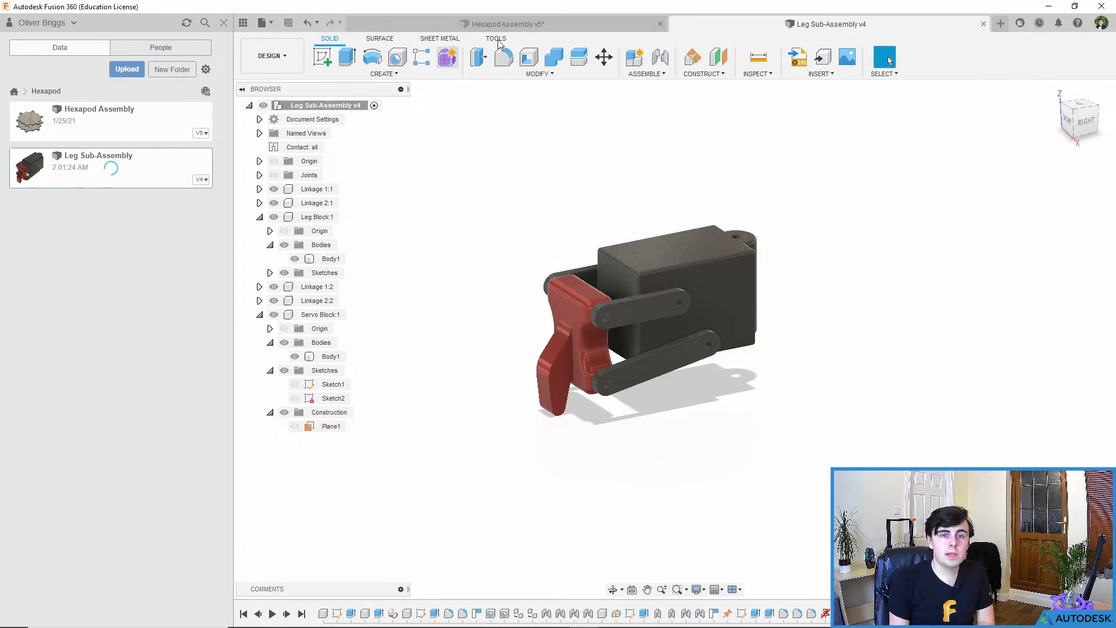
left_click(506, 23)
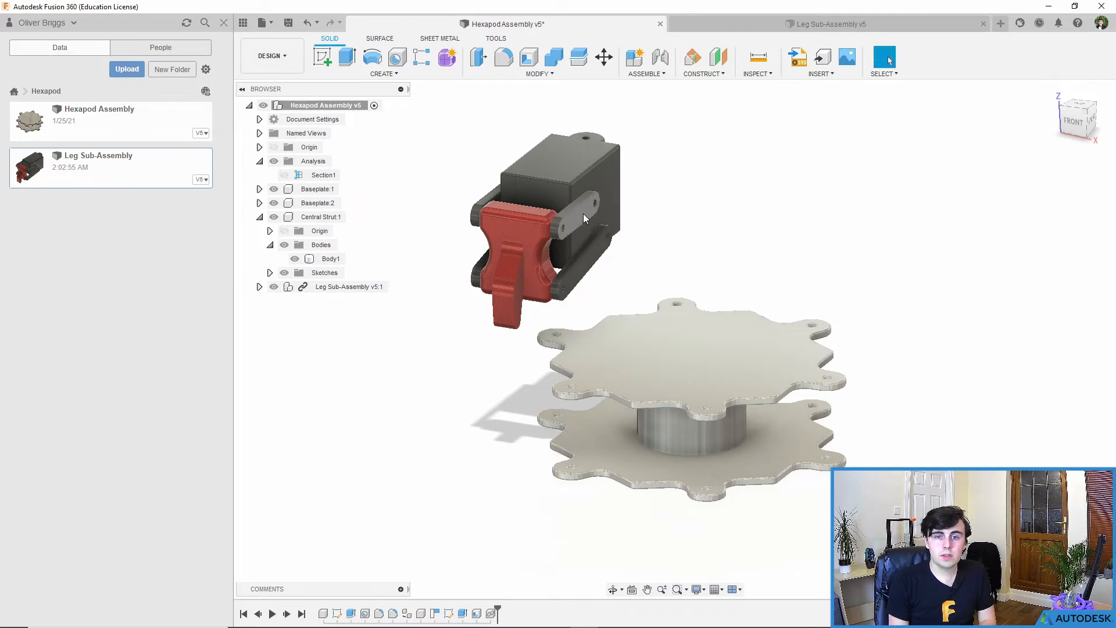
Try to apply Paint - Enamel Glossy (Green) to the linked leg directly within the Hexapod Assembly
left_click(537, 73)
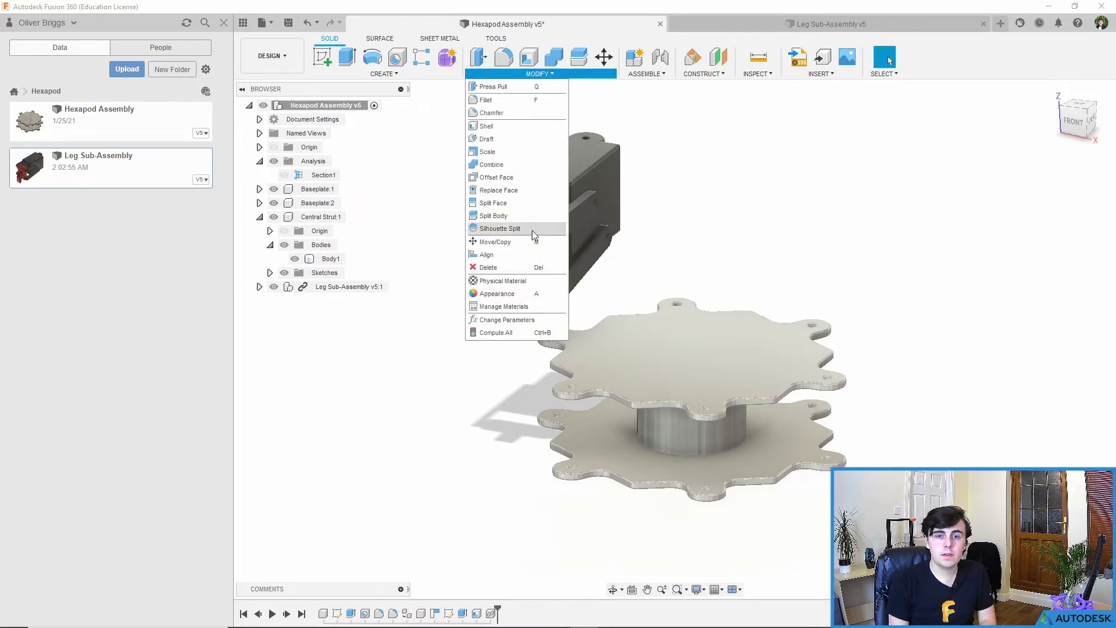
left_click(498, 294)
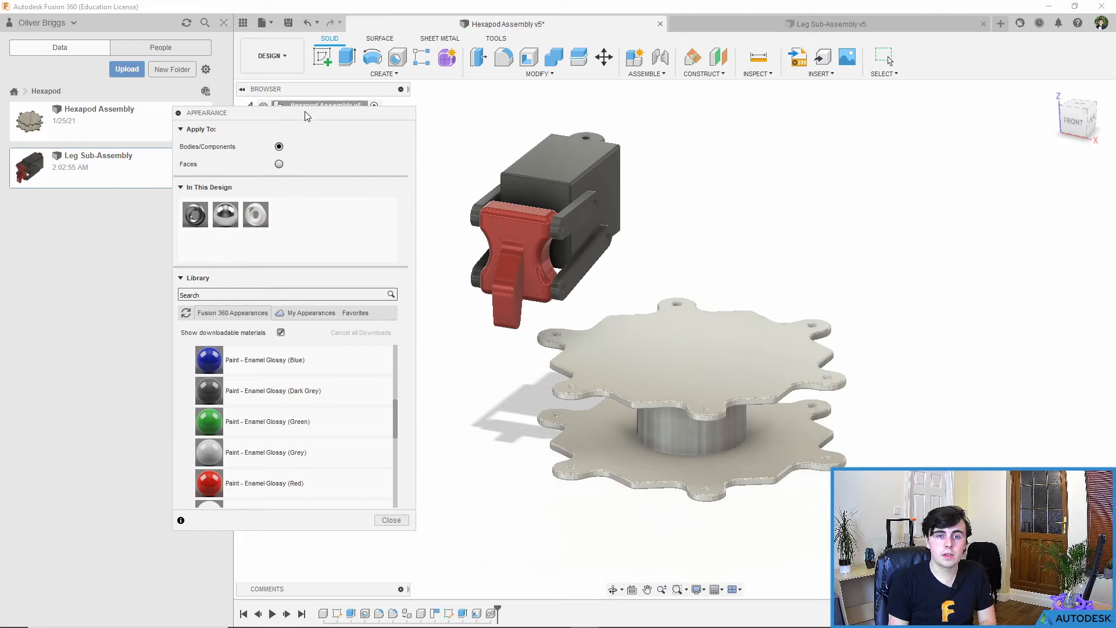
mouse_move(216, 427)
left_mouse_down()
mouse_move(543, 279)
mouse_move(573, 231)
left_mouse_up()
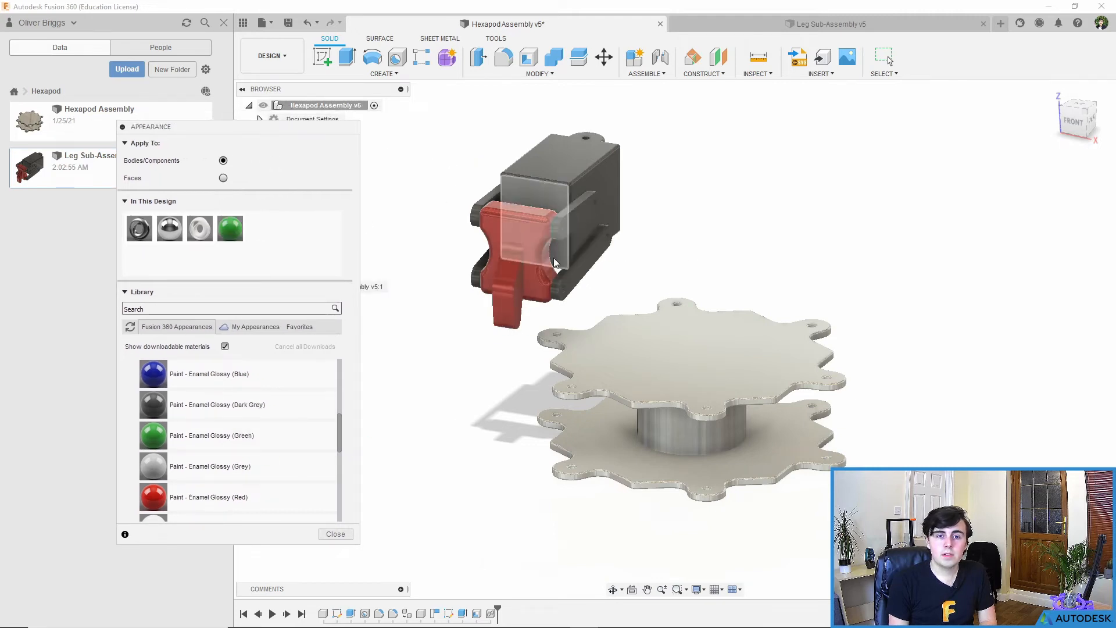
left_click_drag(185, 424, 570, 222)
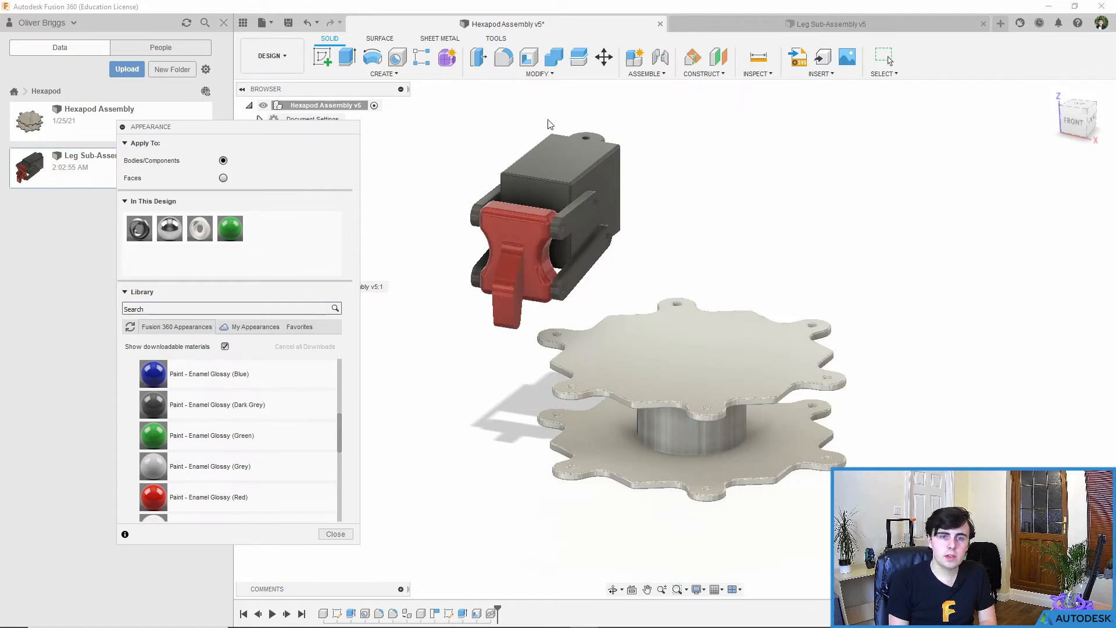
scroll(535, 252, "up", 3)
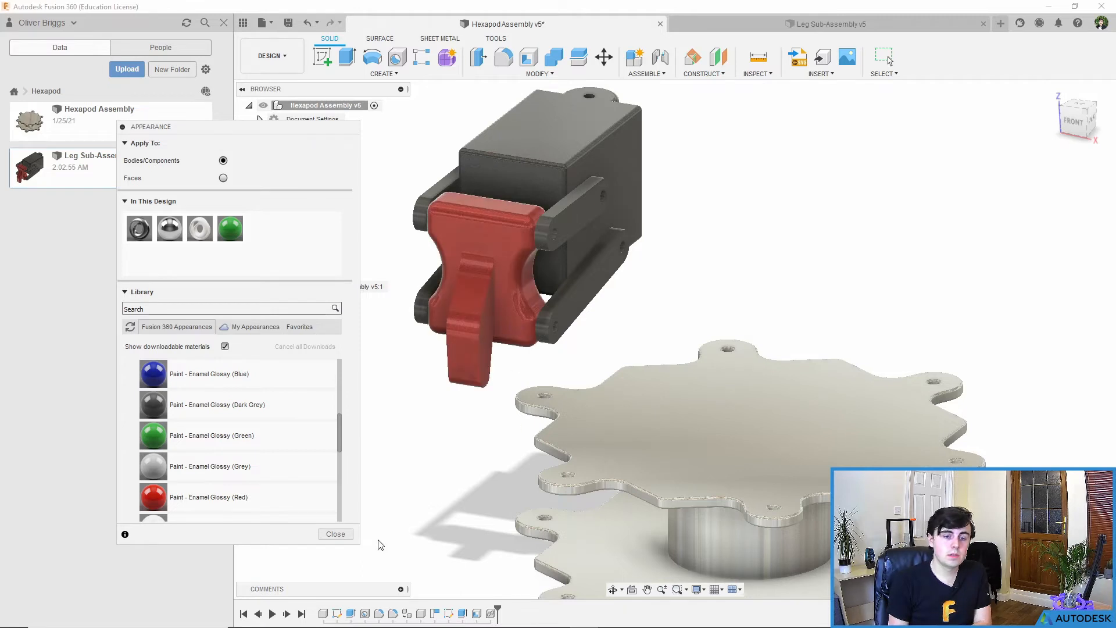
left_click(335, 534)
scroll(552, 361, "down", 3)
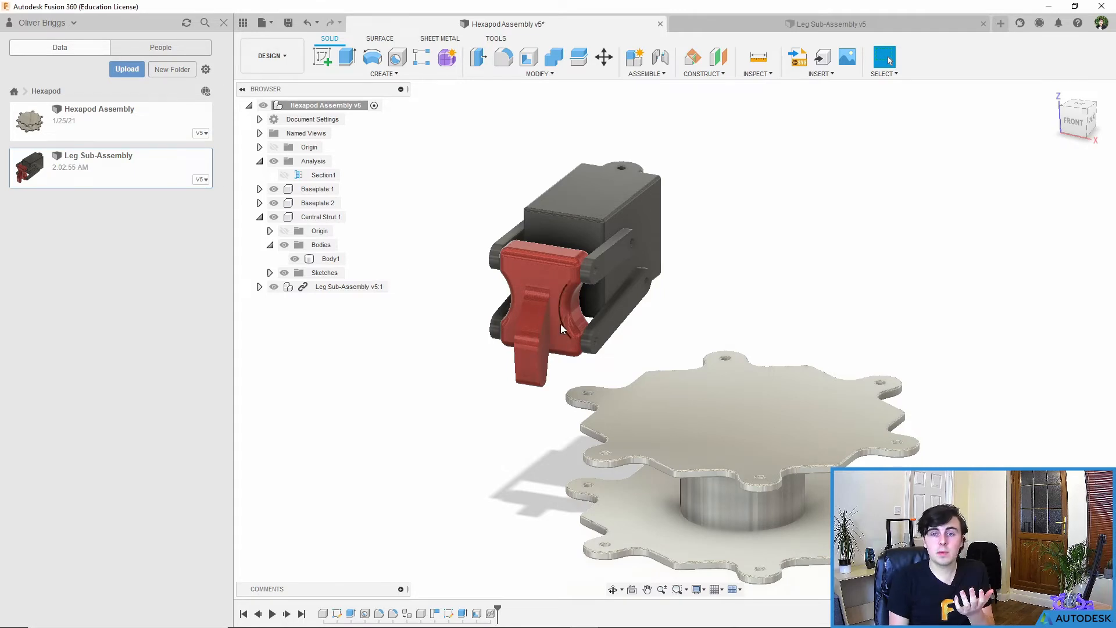
Close the source Leg Sub-Assembly design and hide the project's file list to work only in the Hexapod Assembly
left_click(808, 26)
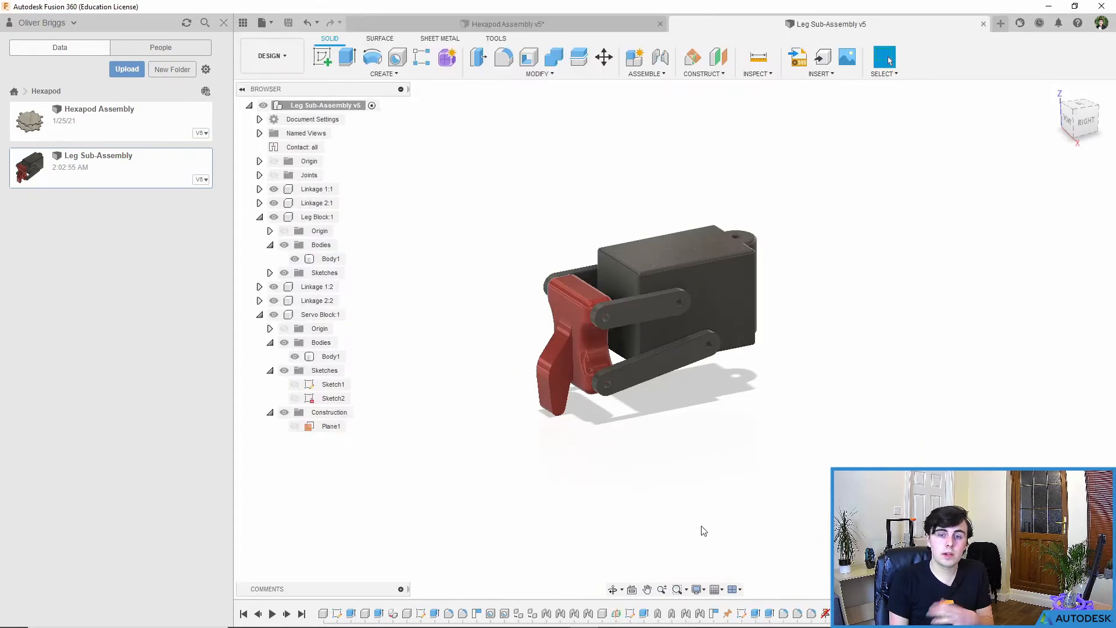
left_click(987, 24)
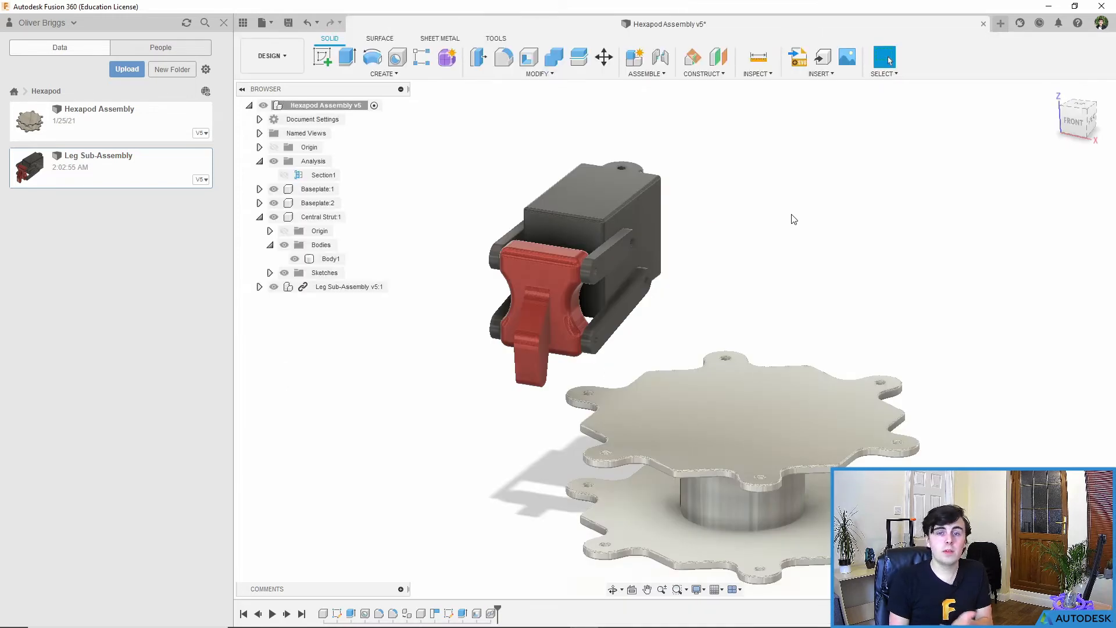
left_click(224, 22)
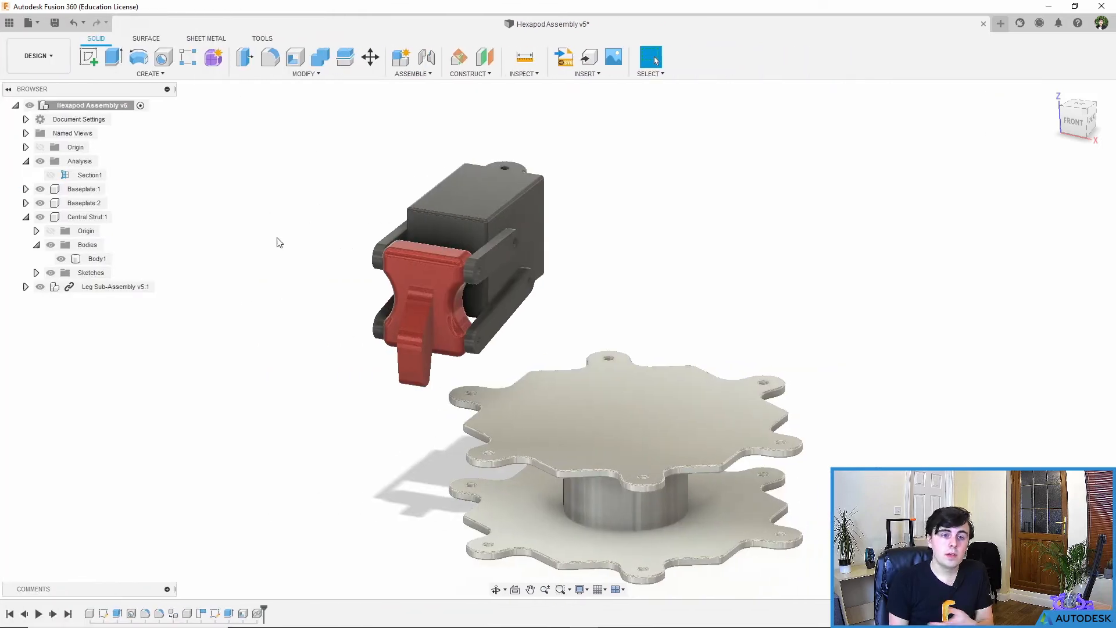
Open the linked Leg Sub-Assembly for in-place editing inside the hexapod, examine its components, and return to the full assembly
left_click(125, 287)
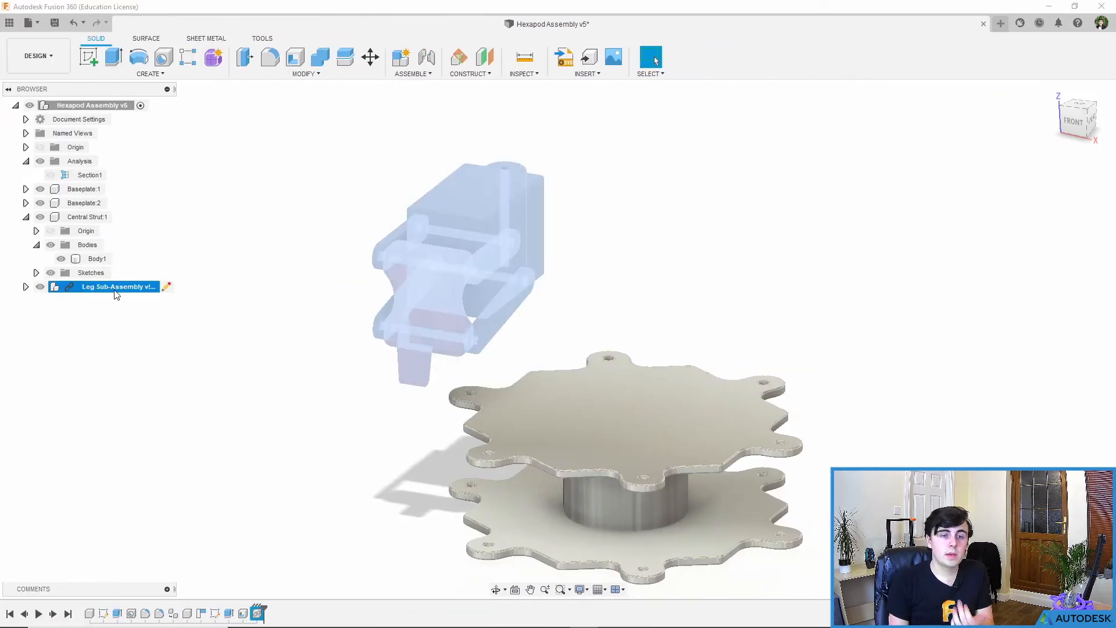
left_click(164, 287)
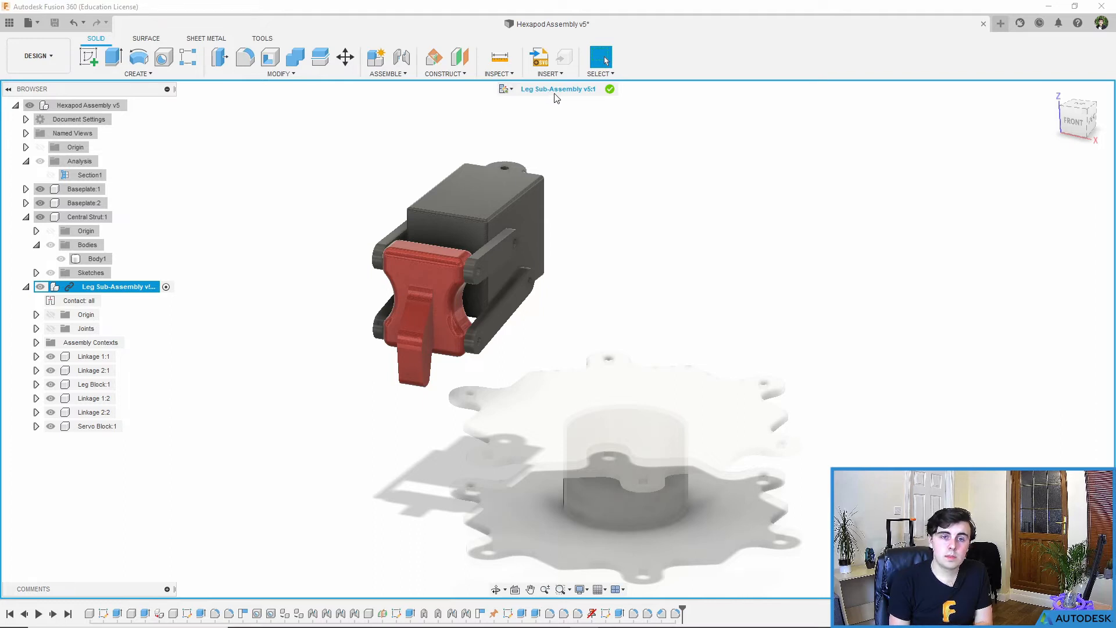
middle_click_drag(592, 340, 613, 325)
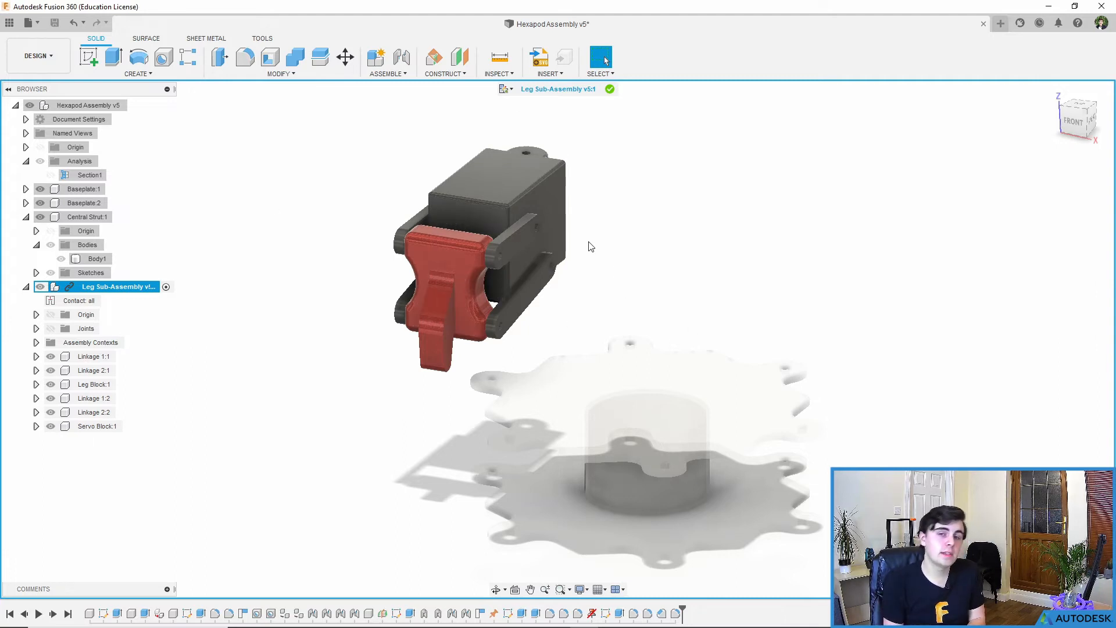
left_click(610, 89)
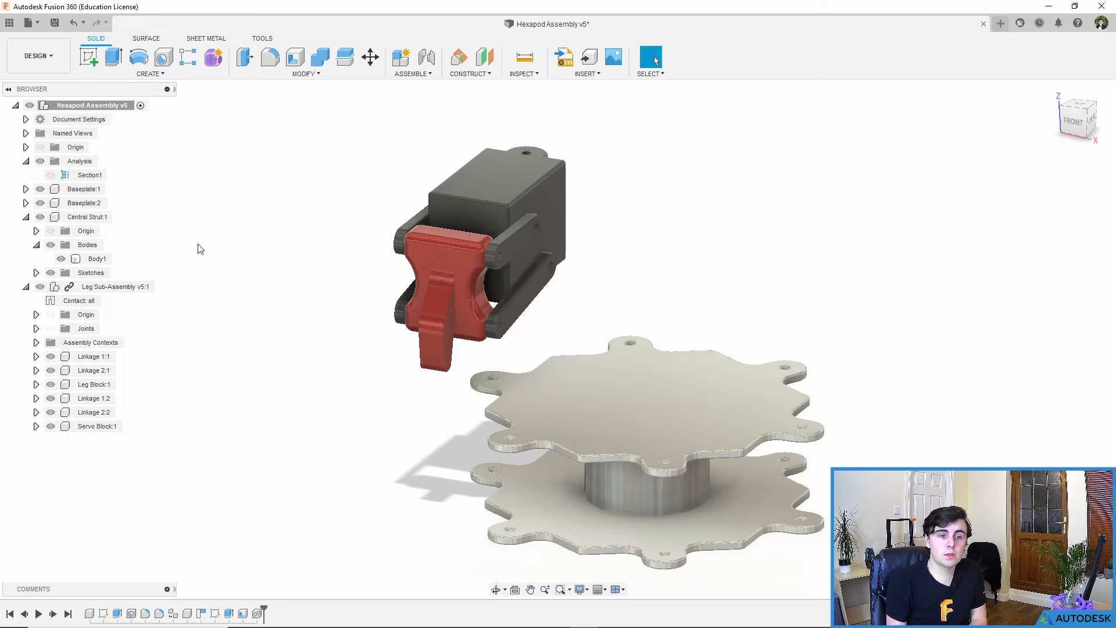
left_click(25, 287)
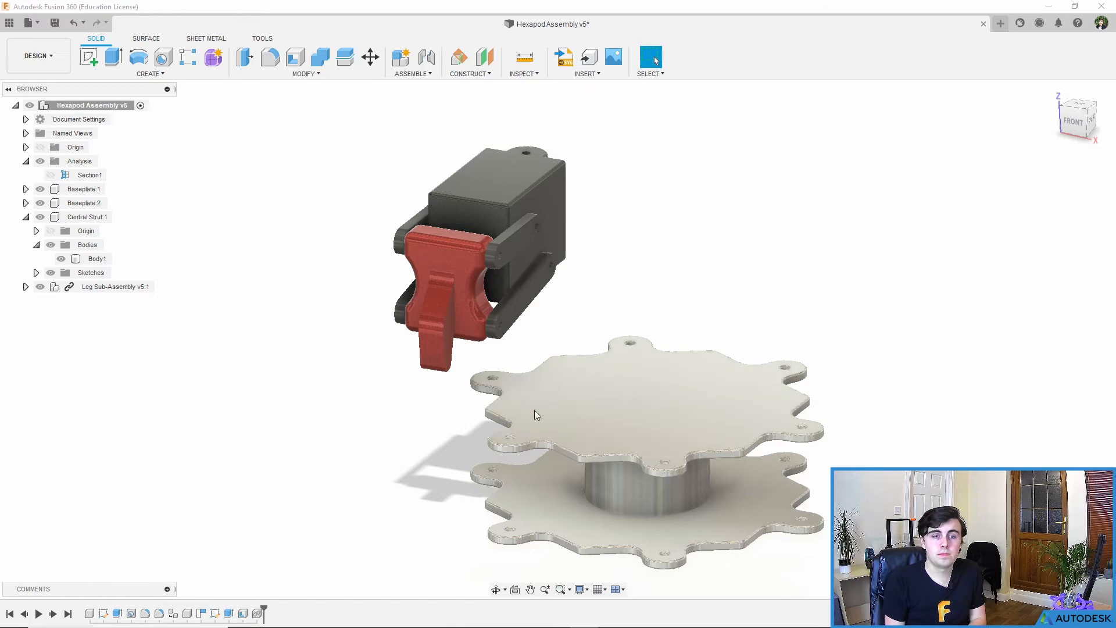
Test whether the upper baseplate and central strut are joined by moving them freely, and undo the moves
scroll(431, 373, "down", 4)
middle_click_drag(583, 423, 558, 448, "shift")
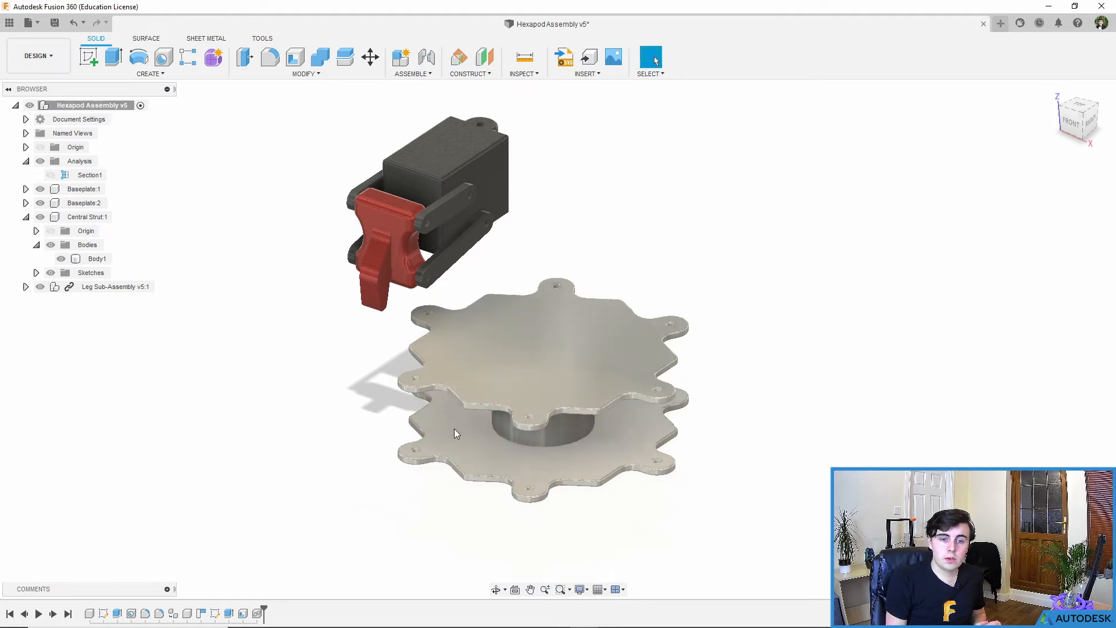
left_click_drag(601, 393, 633, 335)
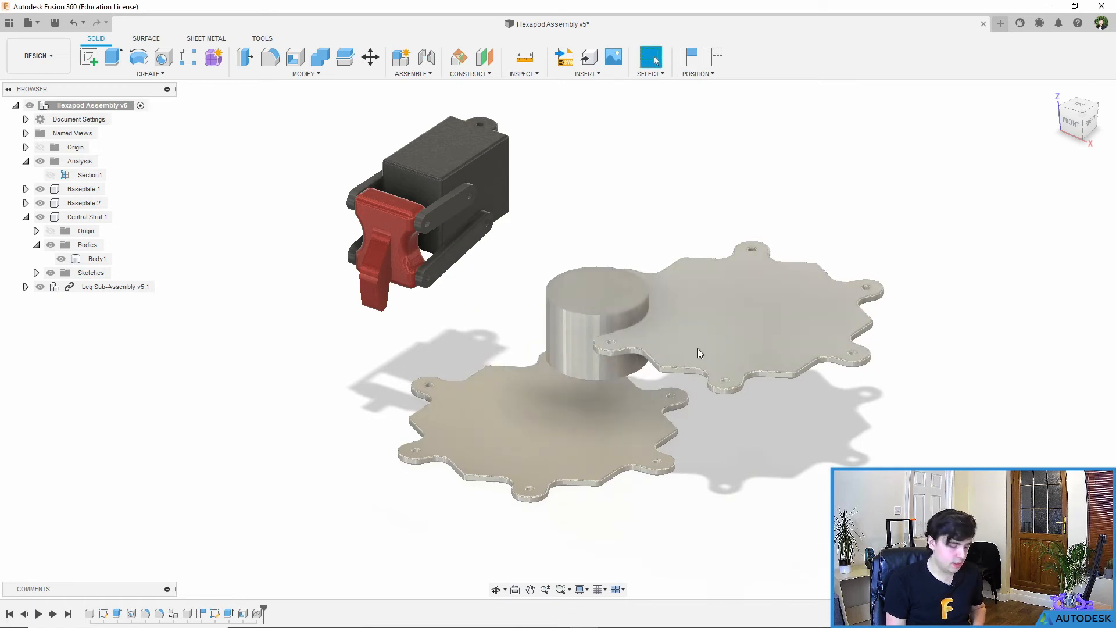
key("ctrl+z")
key("ctrl+z")
middle_click_drag(607, 264, 609, 254, "shift")
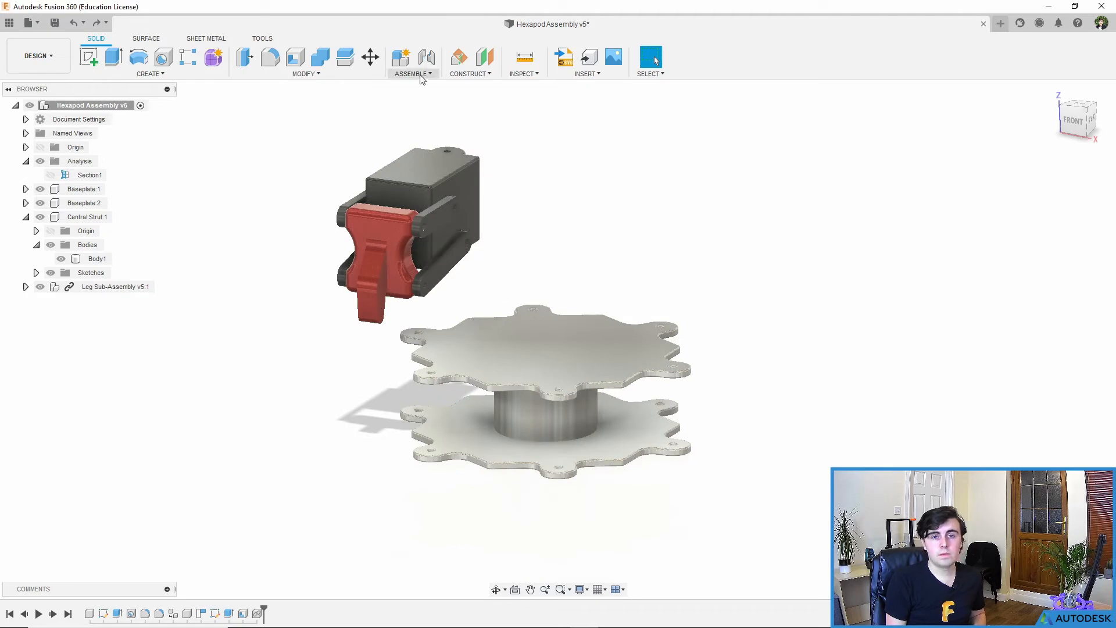
left_click(427, 56)
middle_click_drag(659, 286, 668, 271, "shift")
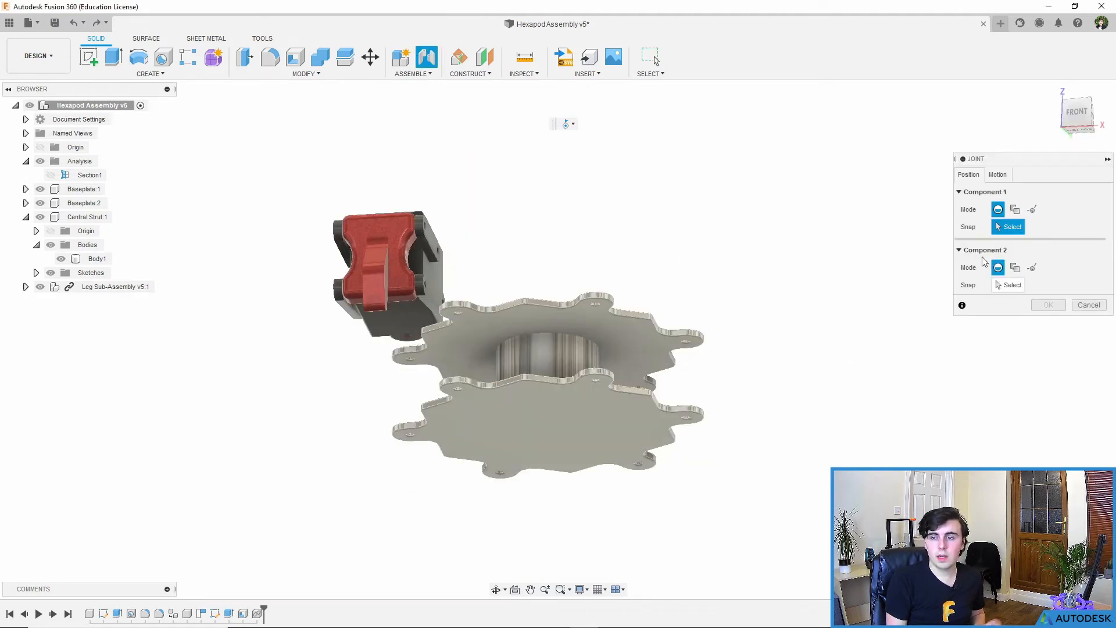
left_click(1088, 305)
Create a Rigid As-built Joint between the upper baseplate and the central strut
left_click(413, 73)
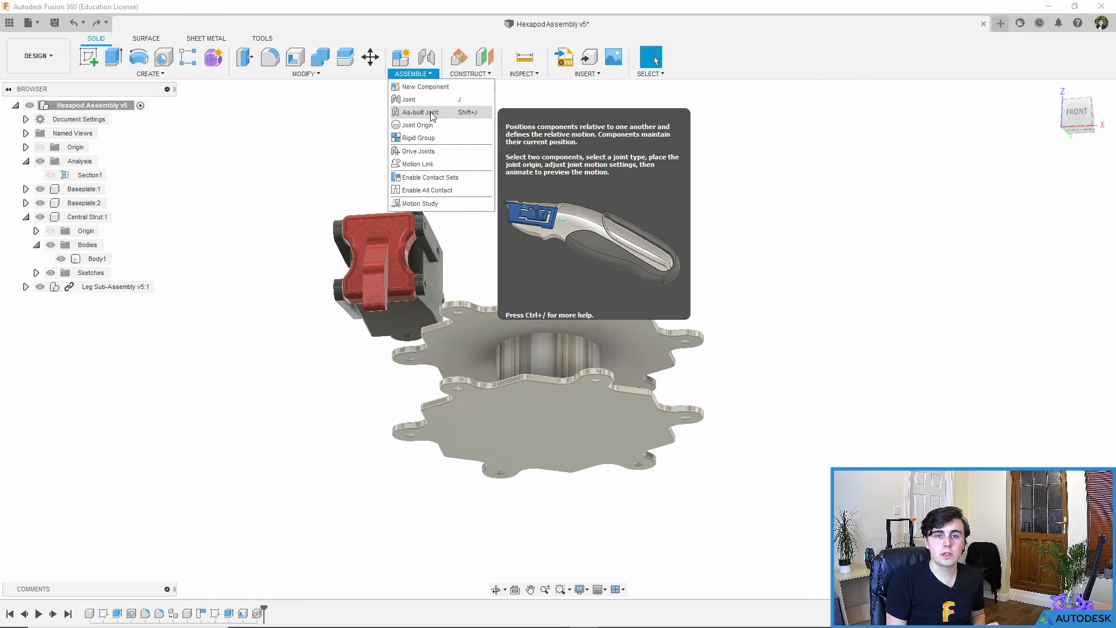
left_click(432, 114)
left_click(916, 184)
left_click(909, 200)
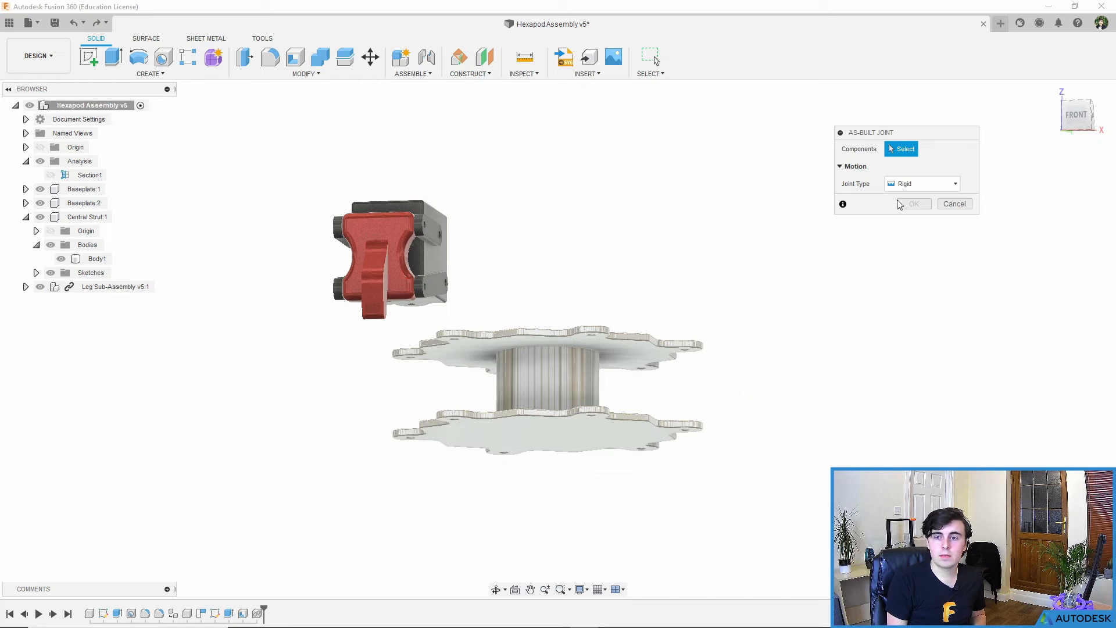
left_click(643, 365)
left_click(558, 372)
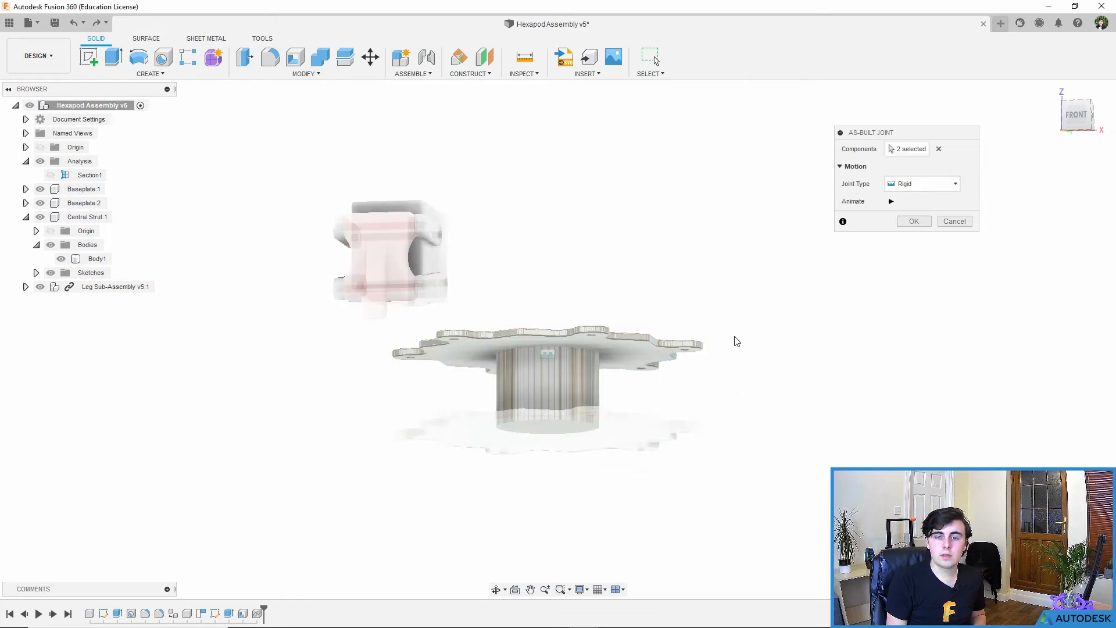
left_click(916, 222)
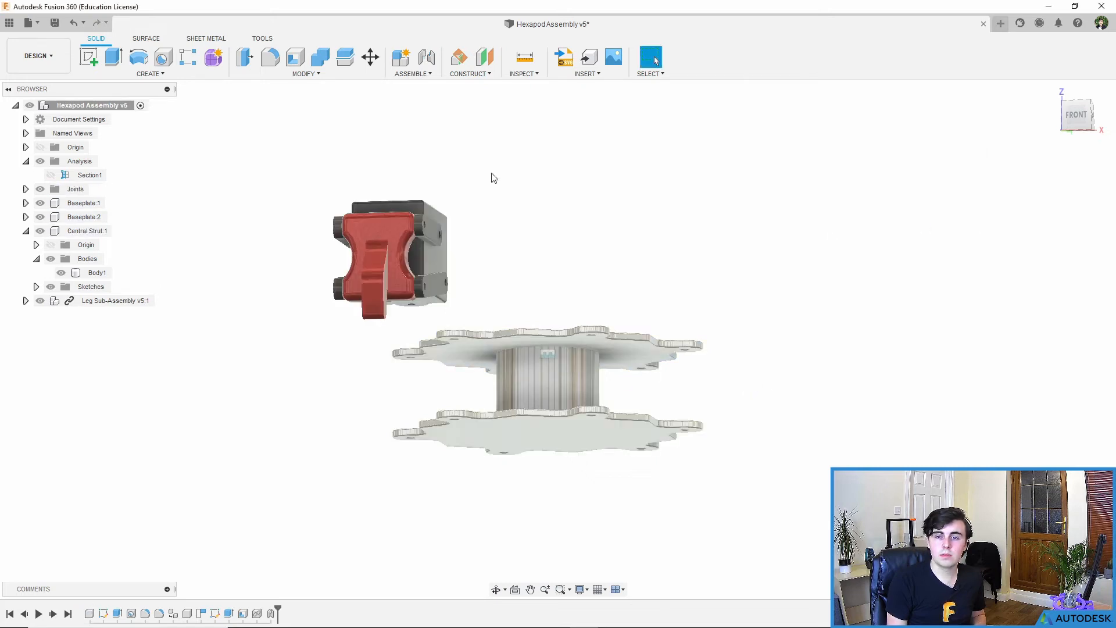
Create a Rigid As-built Joint between the central strut and the lower baseplate, test it by moving the parts, and undo the move
left_click(426, 75)
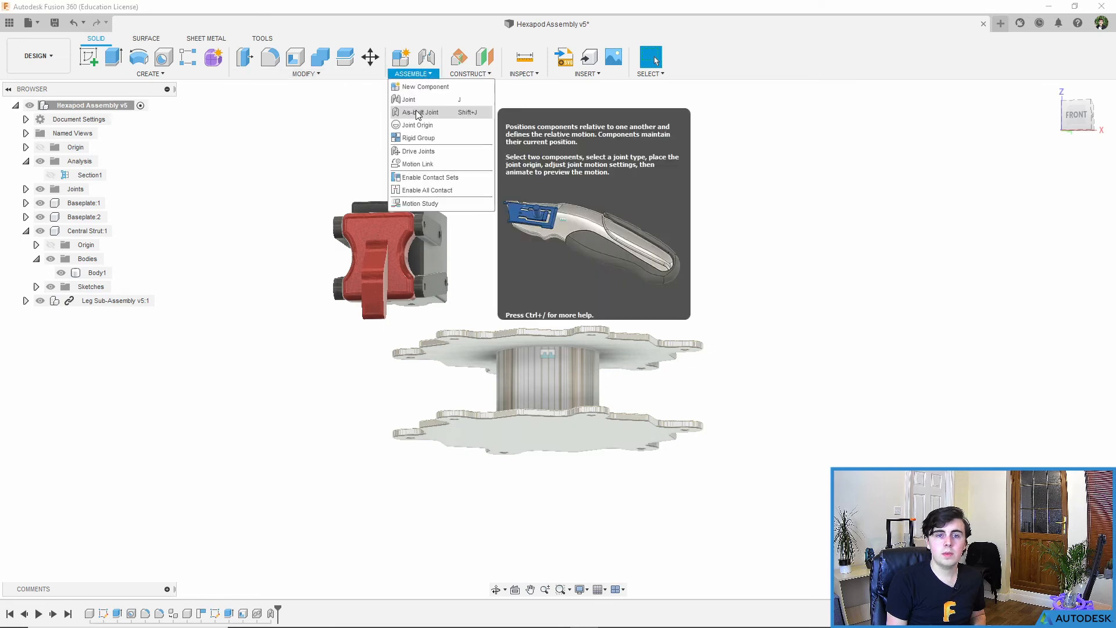
left_click(416, 114)
left_click(566, 392)
left_click(572, 435)
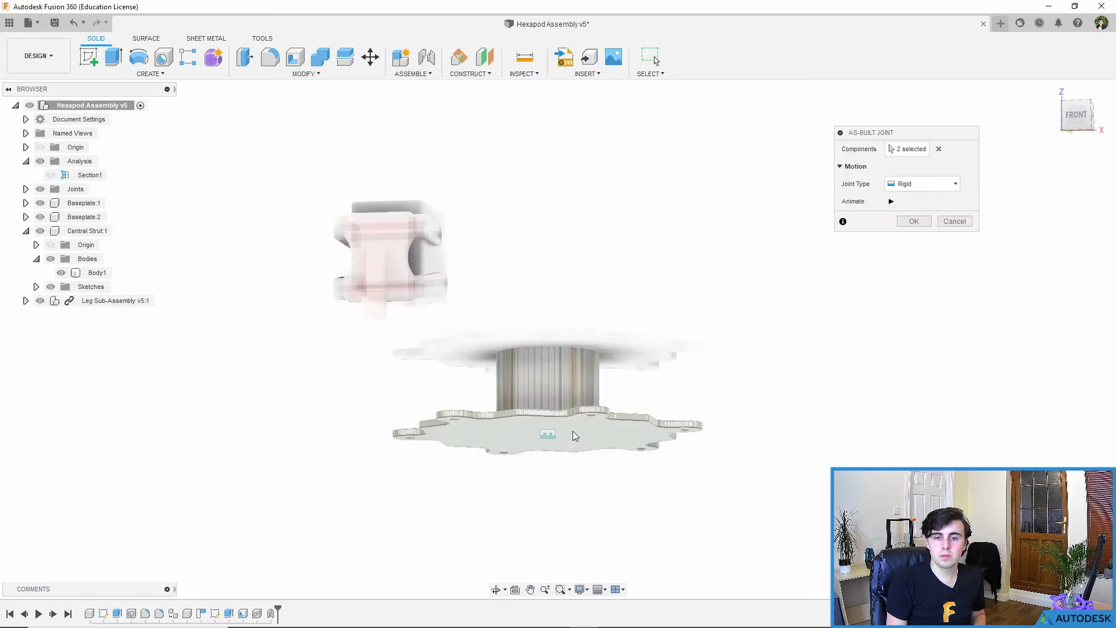
left_click(921, 224)
left_click_drag(573, 373, 611, 351)
key("ctrl+z")
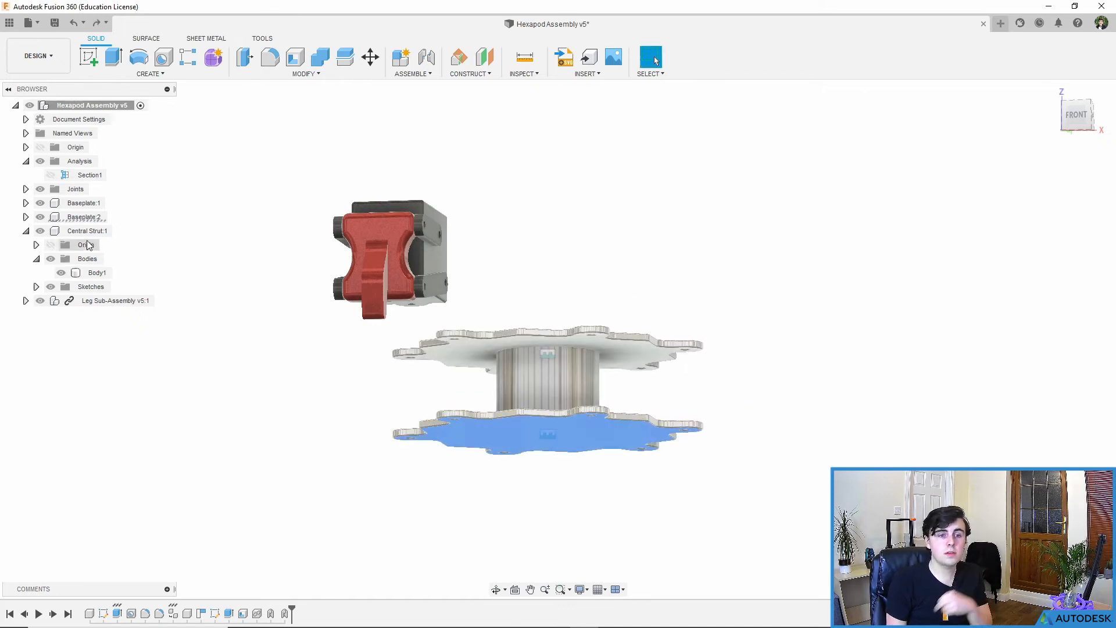
Ground the lower baseplate, Baseplate:2, so it is fixed in place
left_click(83, 218)
right_click(86, 218)
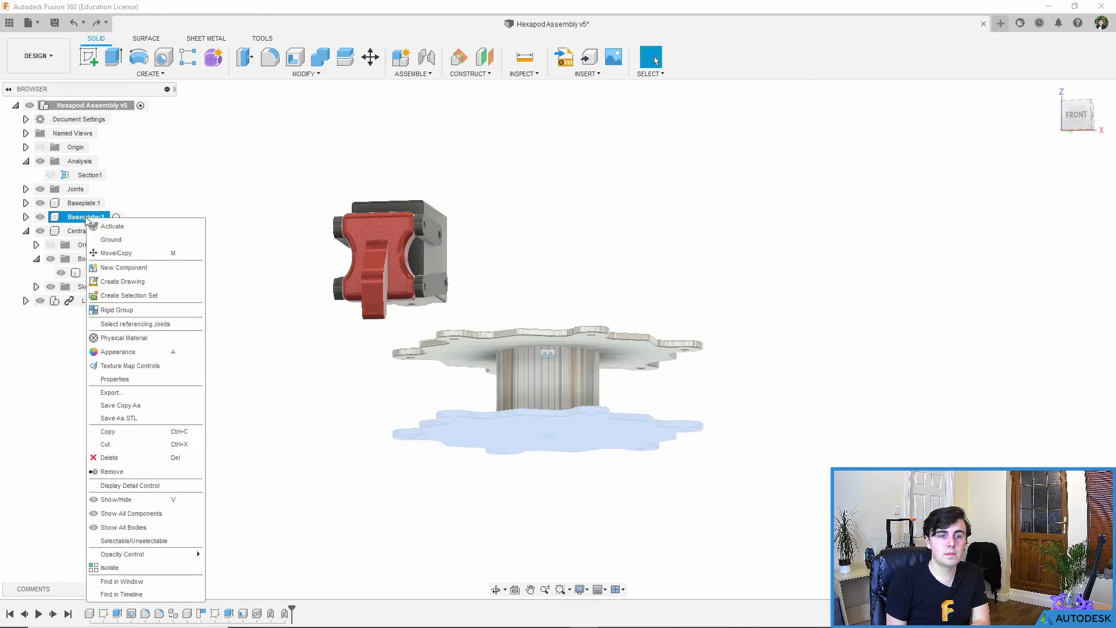
left_click(113, 226)
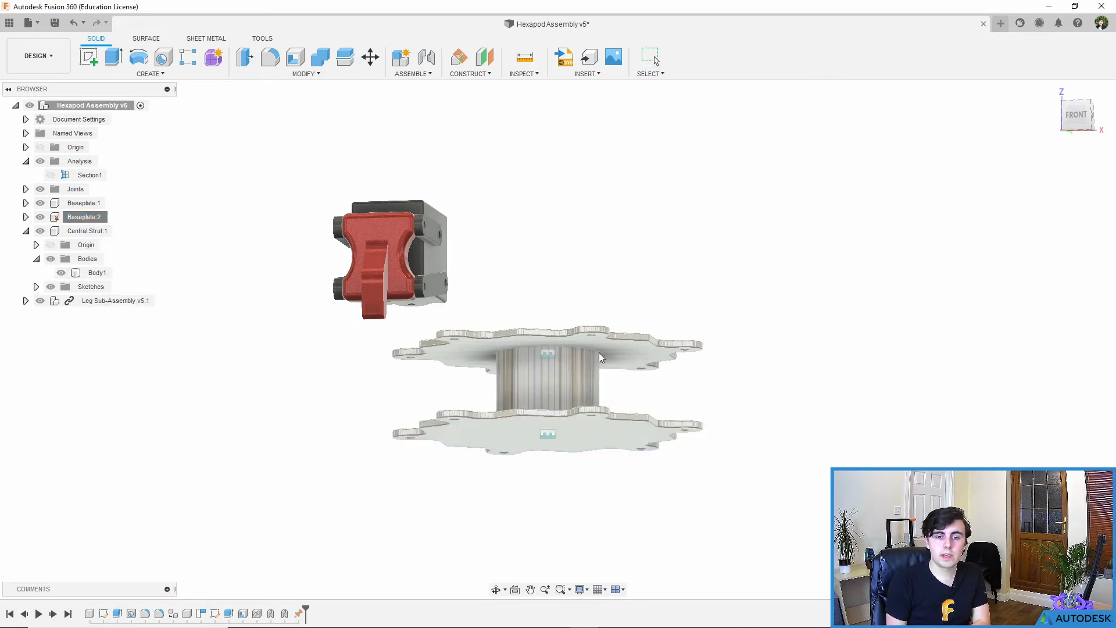
Start a joint that snaps the hole on the servo block's underside to a corner hole on the lower baseplate
middle_click_drag(675, 391, 634, 232, "shift")
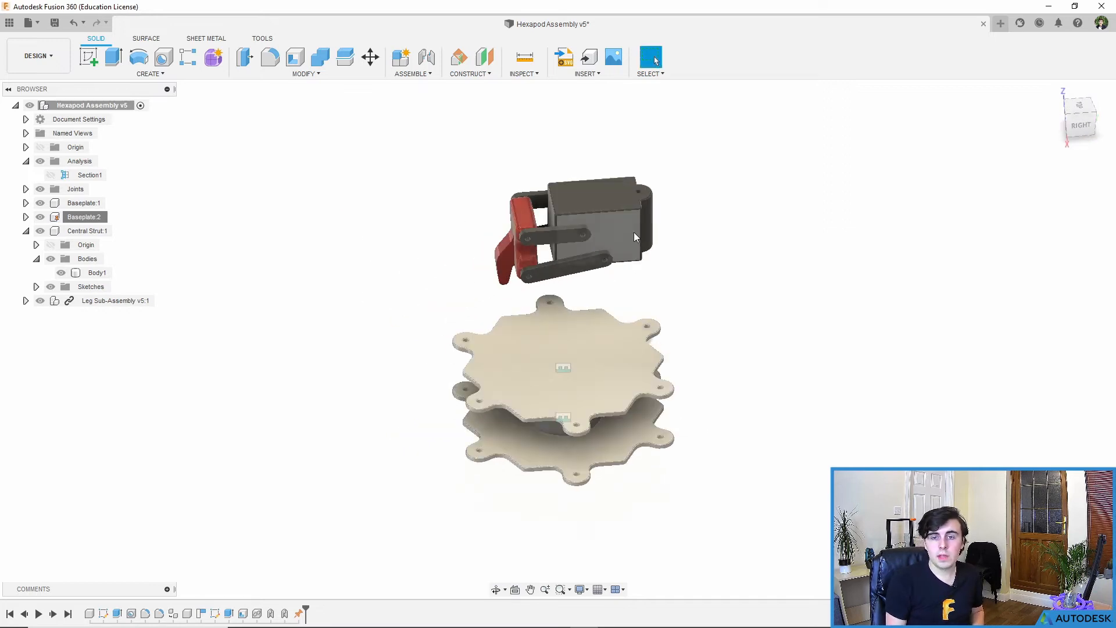
middle_click_drag(685, 322, 710, 336, "shift")
scroll(710, 339, "up", 5)
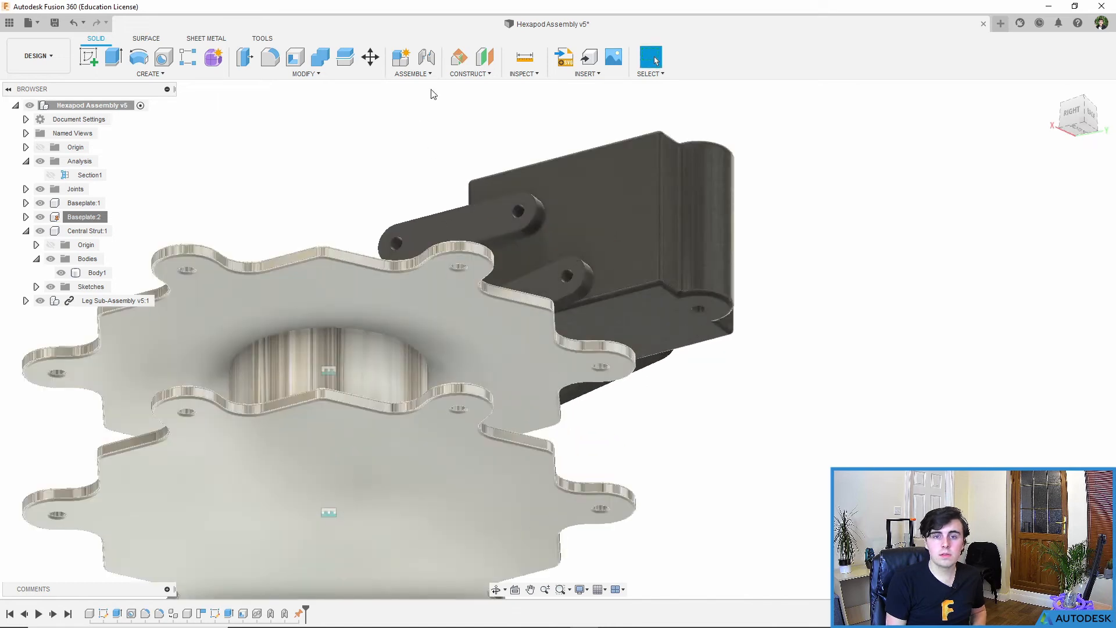
left_click(427, 56)
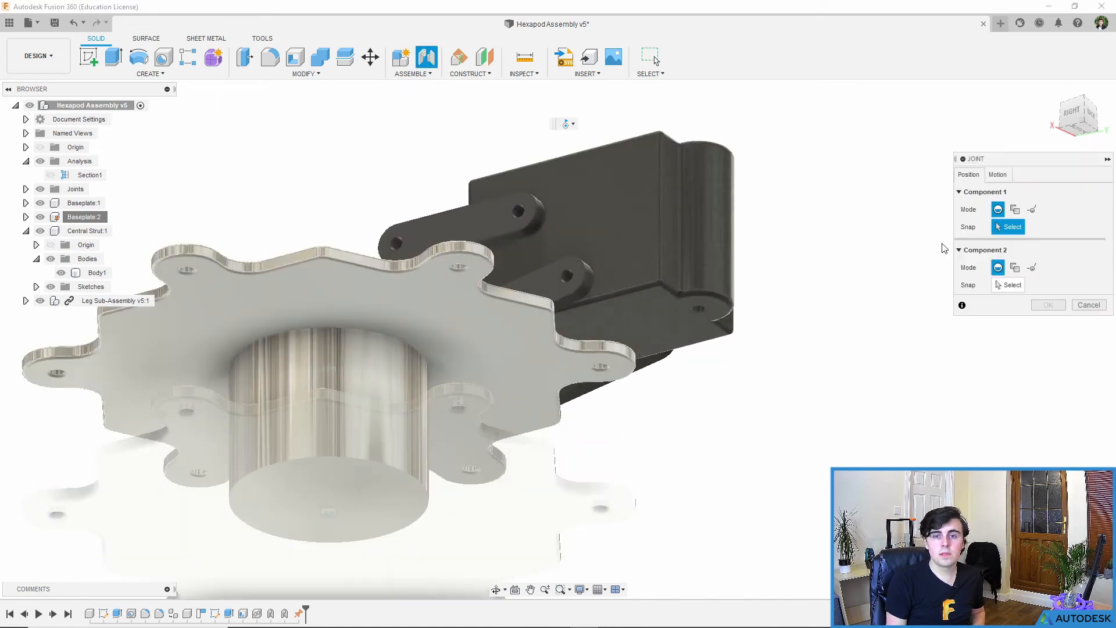
left_click(997, 175)
left_click(1014, 193)
left_click(968, 175)
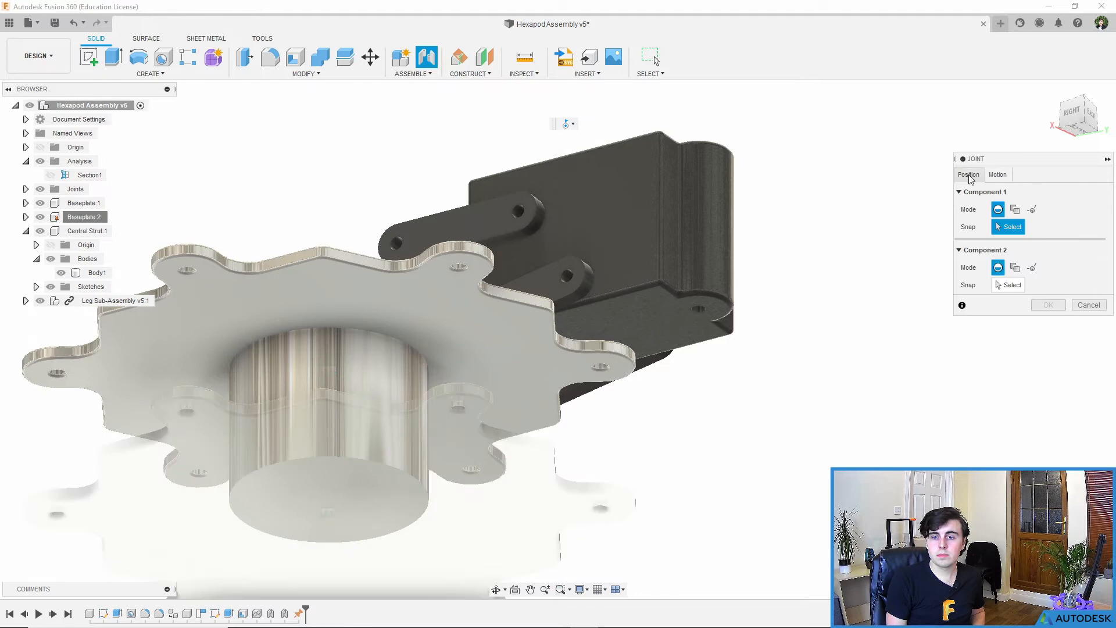
left_click(699, 312)
middle_click_drag(699, 312, 558, 474, "shift")
scroll(490, 456, "up", 5)
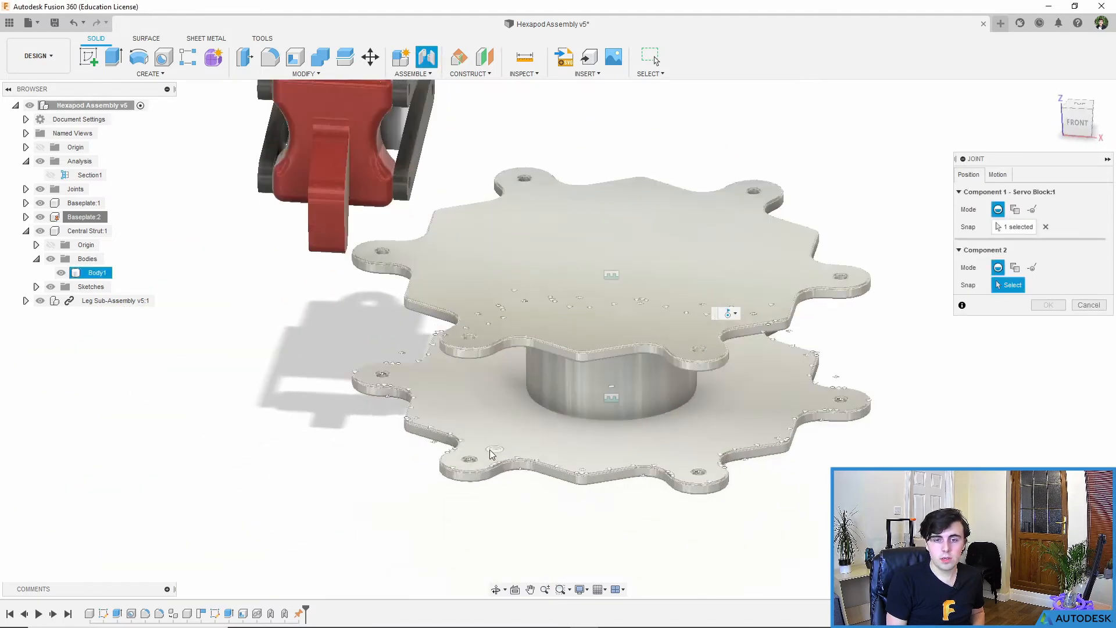
left_click(467, 464)
Rotate the servo block to a joint alignment angle of -30 degrees and accept the joint
middle_click_drag(469, 469, 657, 471, "shift")
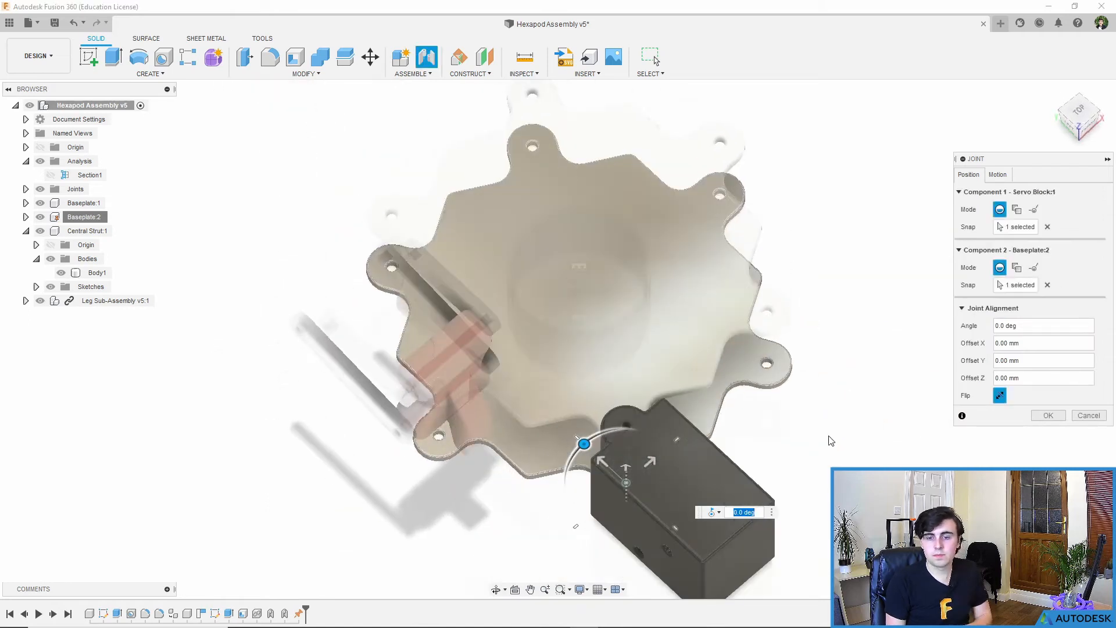
scroll(647, 287, "down", 3)
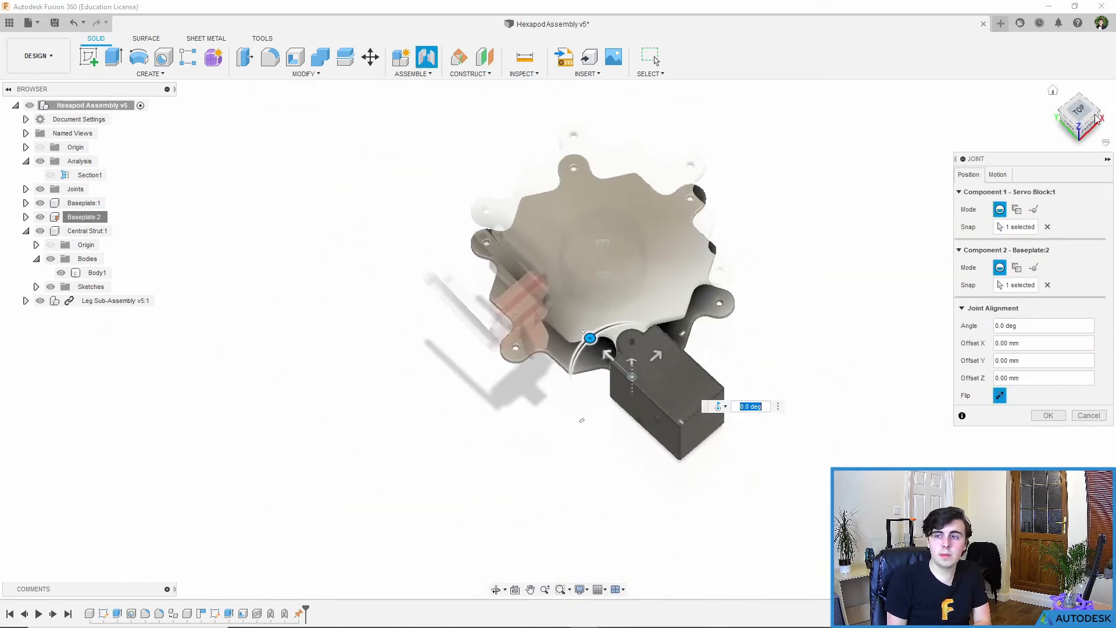
left_click(1064, 127)
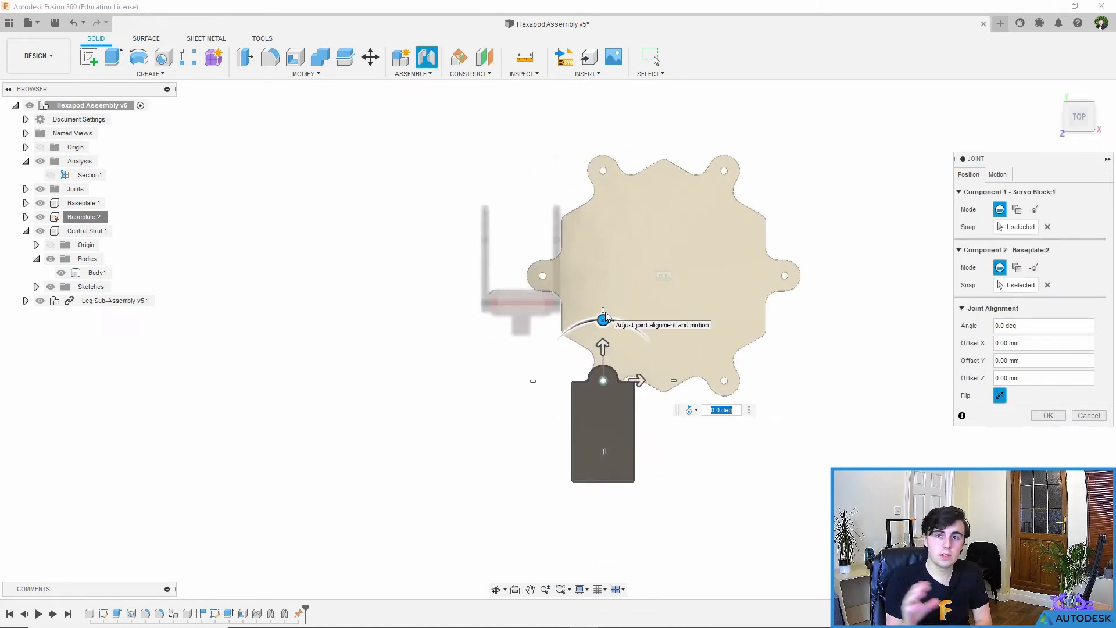
left_click_drag(605, 319, 639, 330)
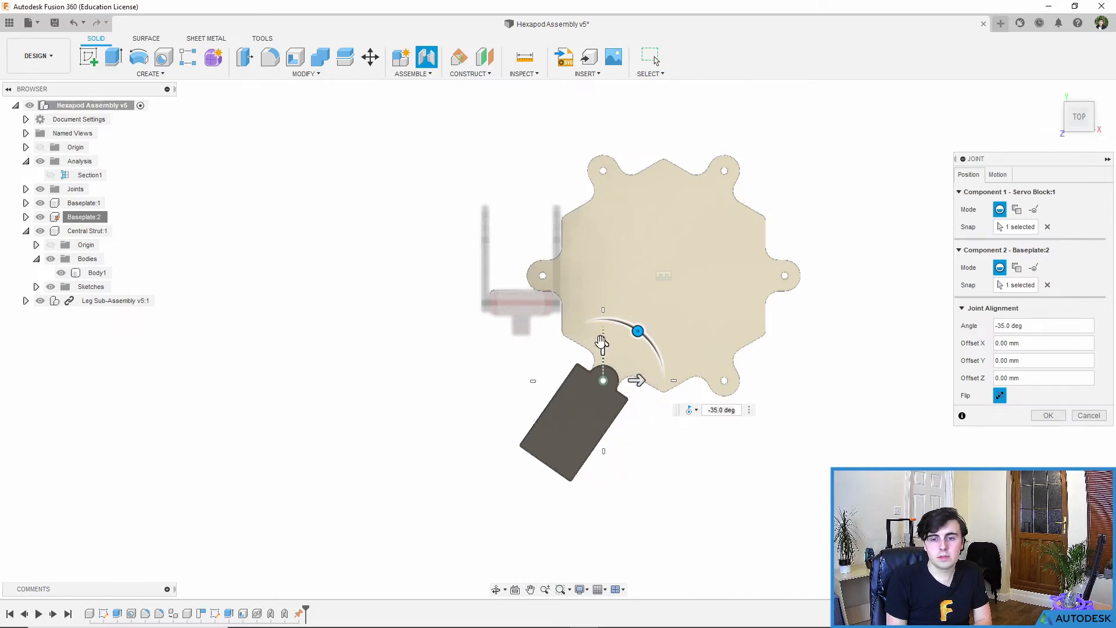
left_click_drag(637, 329, 633, 329)
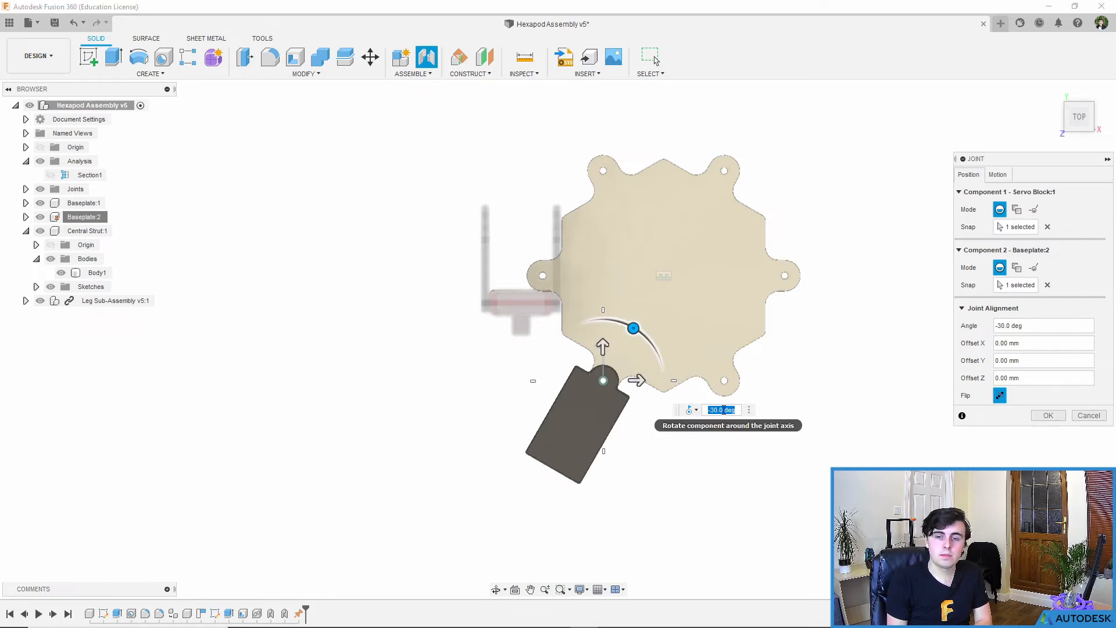
left_click(1052, 416)
Try moving the attached leg and examine how its servo block fits between the two baseplates
middle_click_drag(671, 437, 611, 431, "shift")
left_click_drag(542, 329, 516, 328)
middle_click_drag(639, 409, 625, 361, "shift")
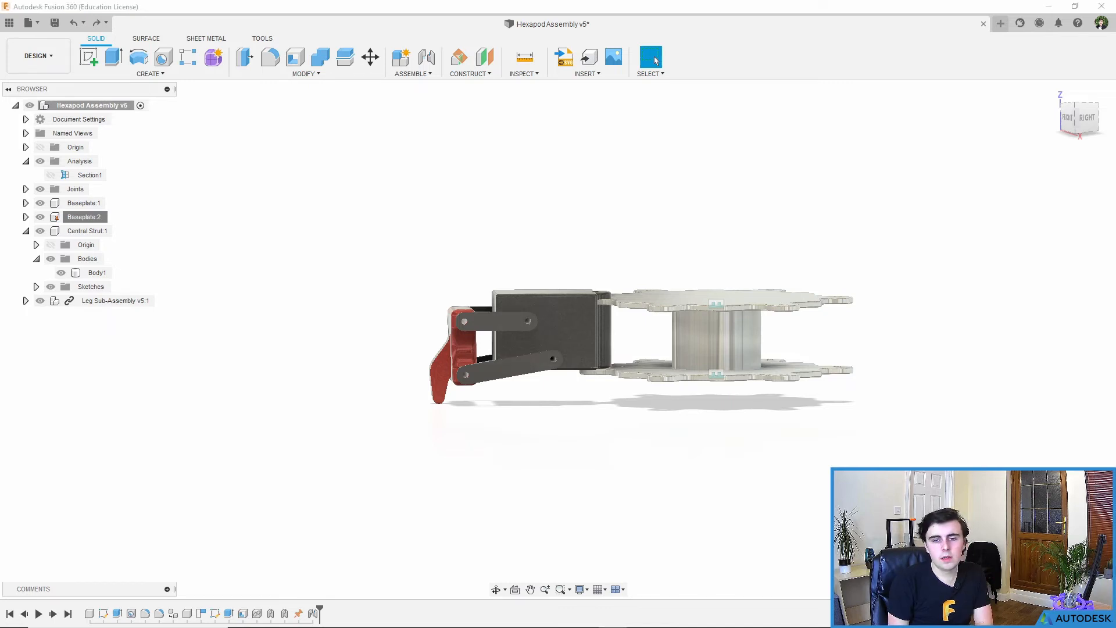
scroll(617, 278, "up", 6)
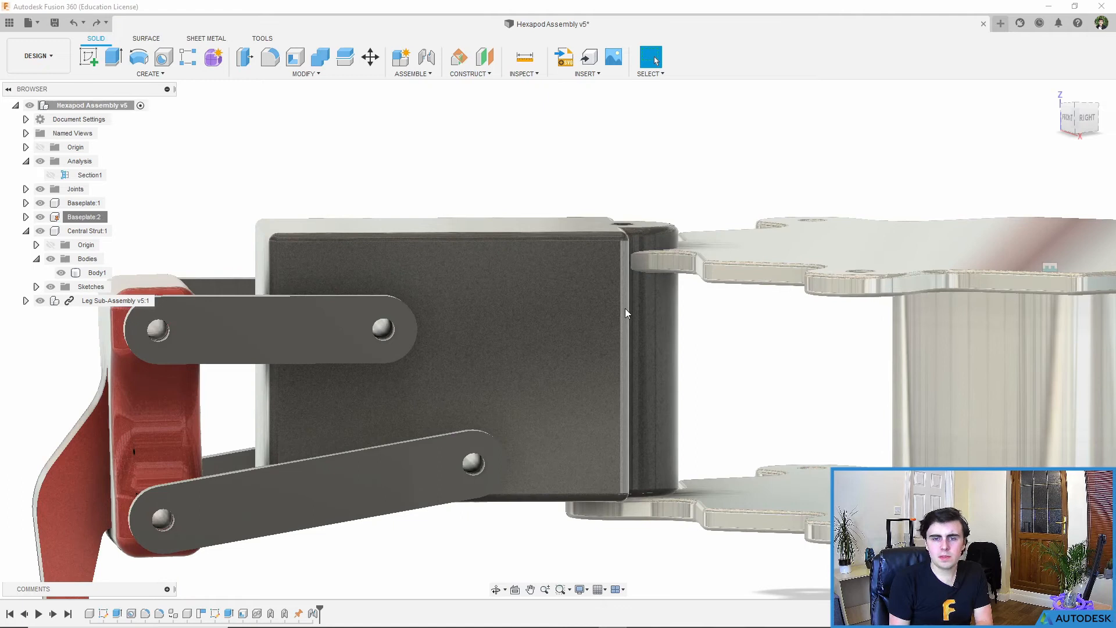
scroll(632, 320, "down", 5)
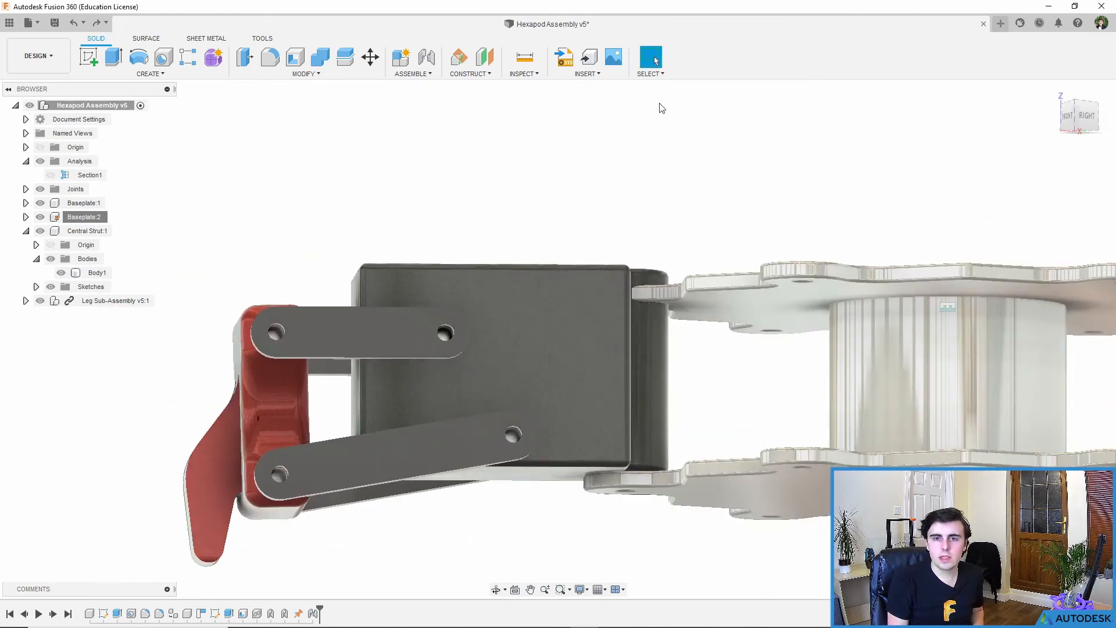
Measure the gap between the facing surfaces of the upper and lower baseplates
left_click(517, 58)
left_click(834, 348)
middle_click_drag(835, 348, 802, 438, "shift")
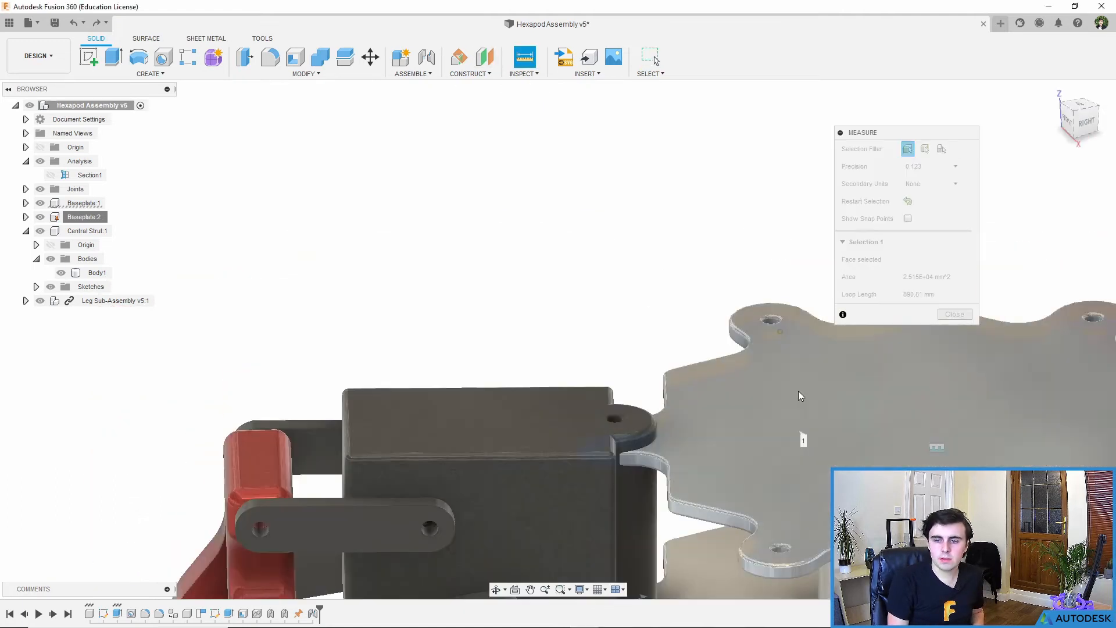
left_click(702, 559)
middle_click_drag(701, 559, 451, 279, "shift")
key("Escape")
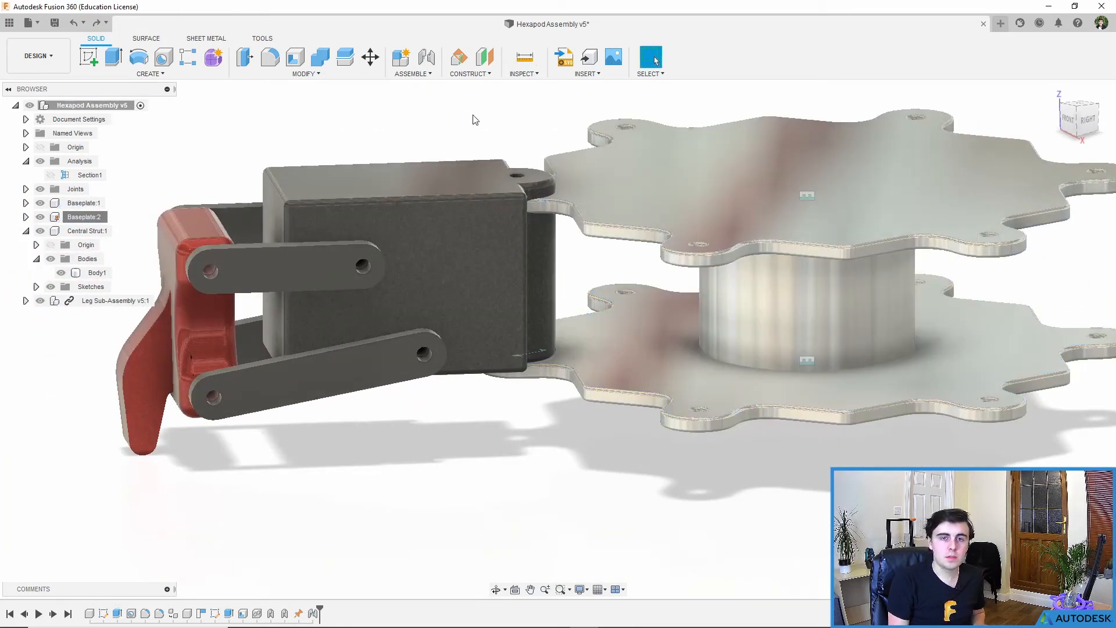
Measure the servo block's height between its top and bottom faces
left_click(526, 61)
left_click(406, 180)
middle_click_drag(407, 180, 620, 297, "shift")
left_click(452, 375)
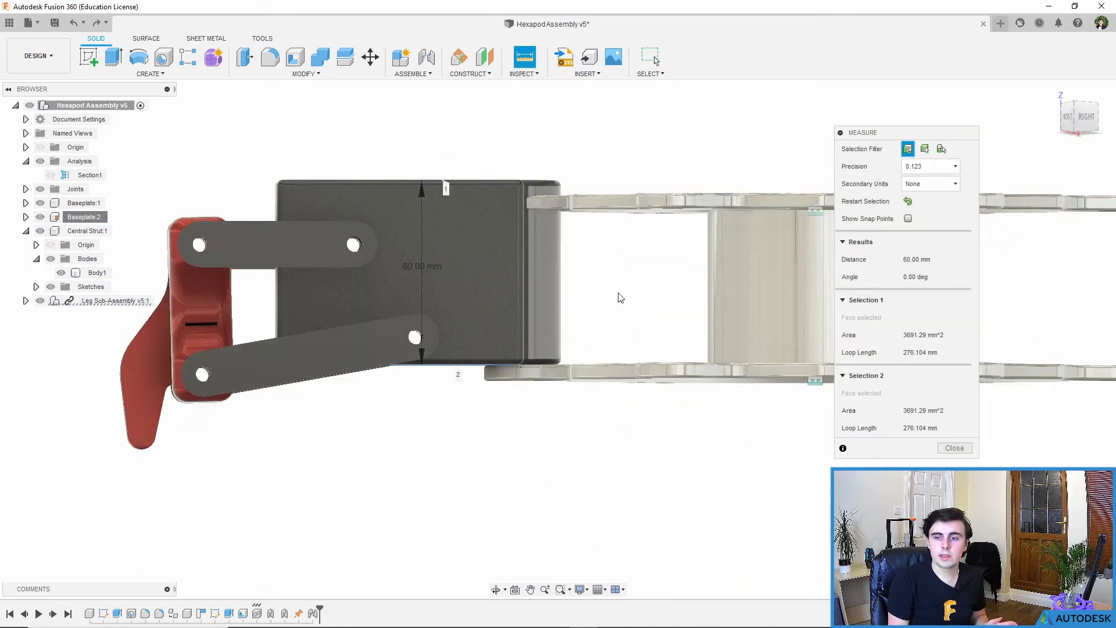
key("Escape")
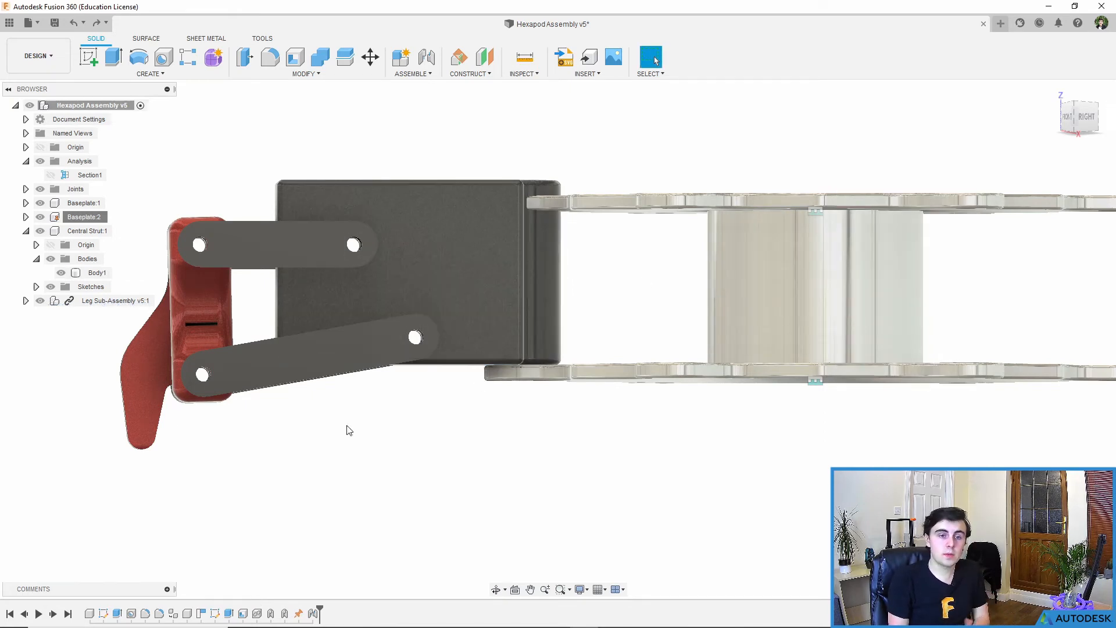
Open the linked Leg Sub-Assembly for in-place editing and activate its Servo Block component
left_click(166, 300)
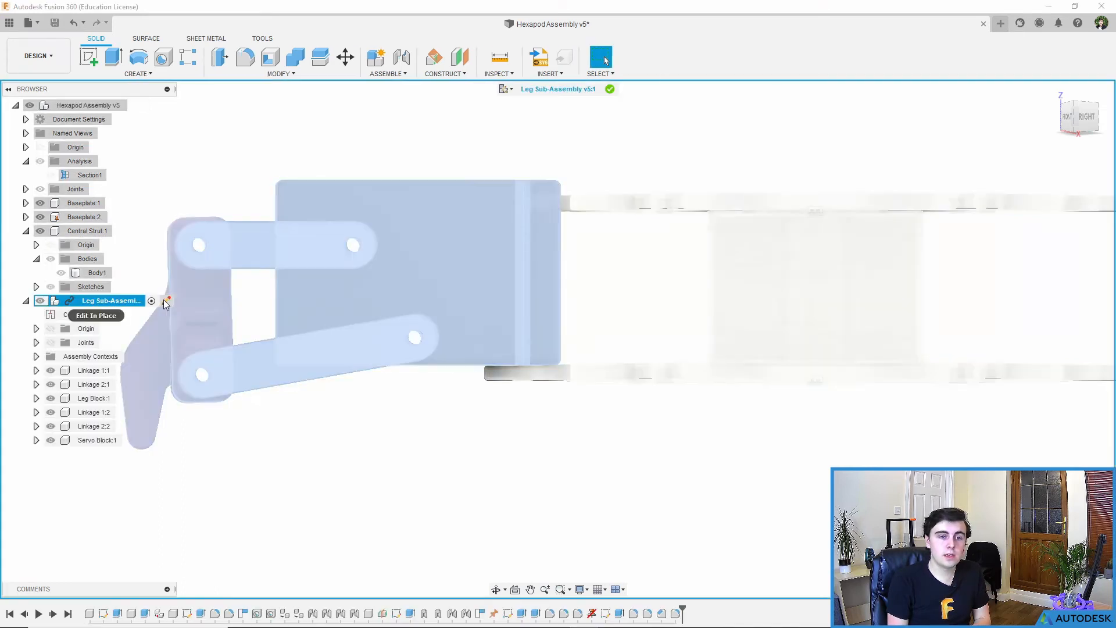
middle_click_drag(371, 388, 598, 491, "shift")
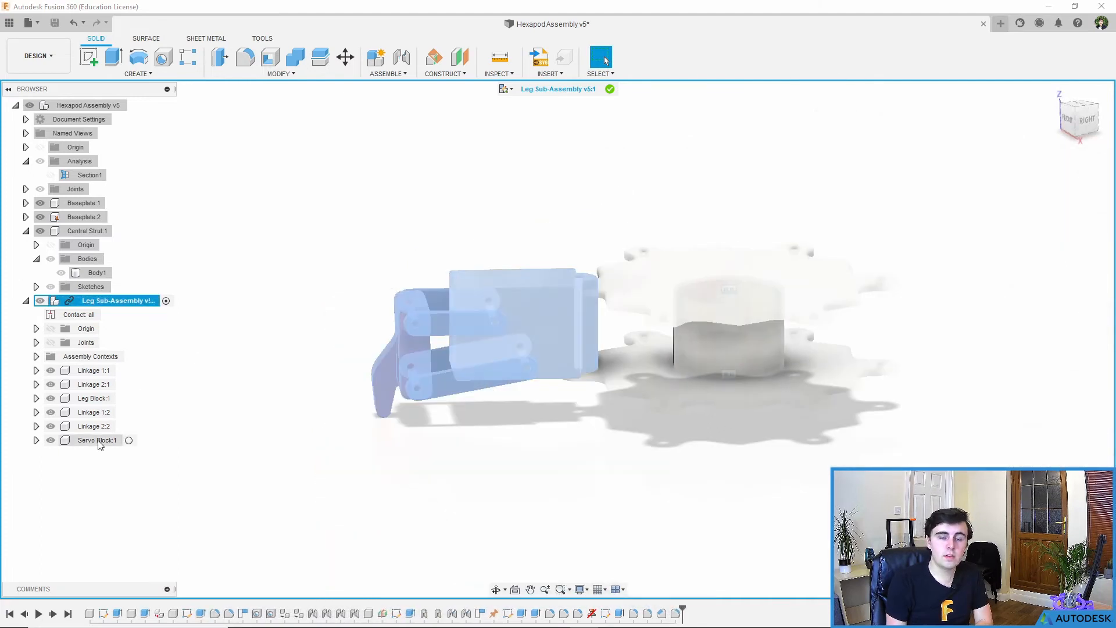
left_click(99, 442)
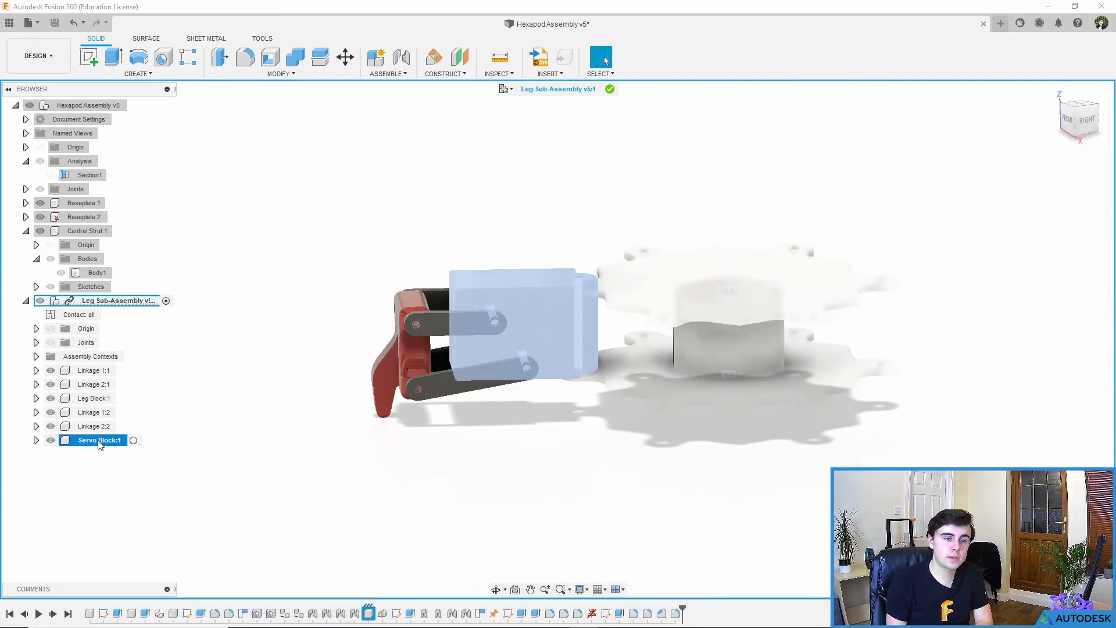
left_click(131, 441)
left_click(317, 434)
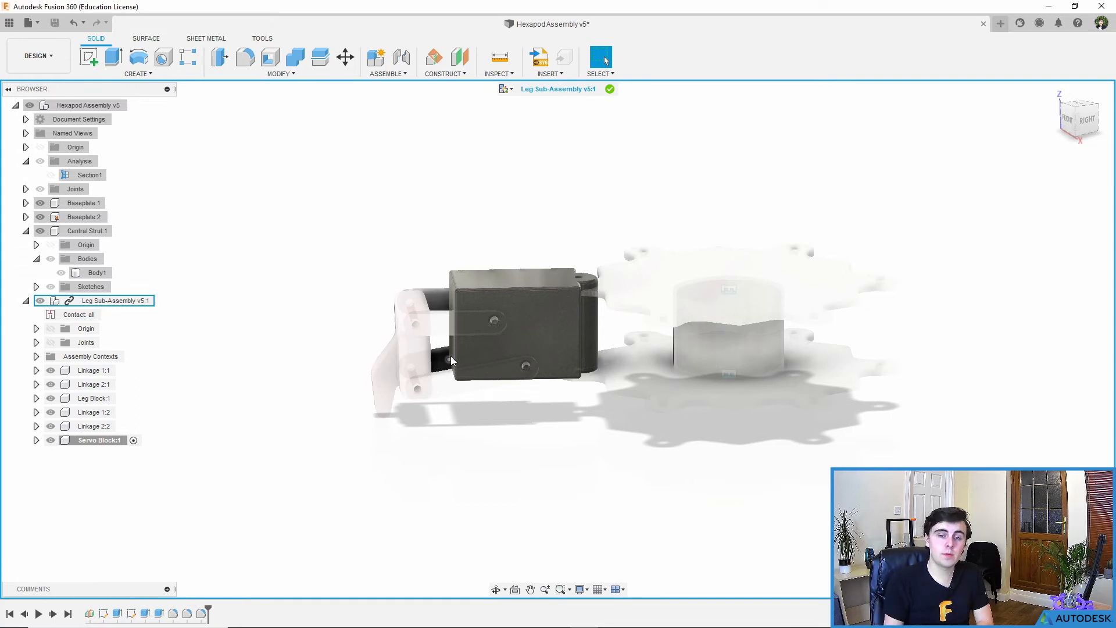
Offset the servo block's top face by -10 mm
scroll(544, 277, "up", 5)
scroll(581, 374, "down", 3)
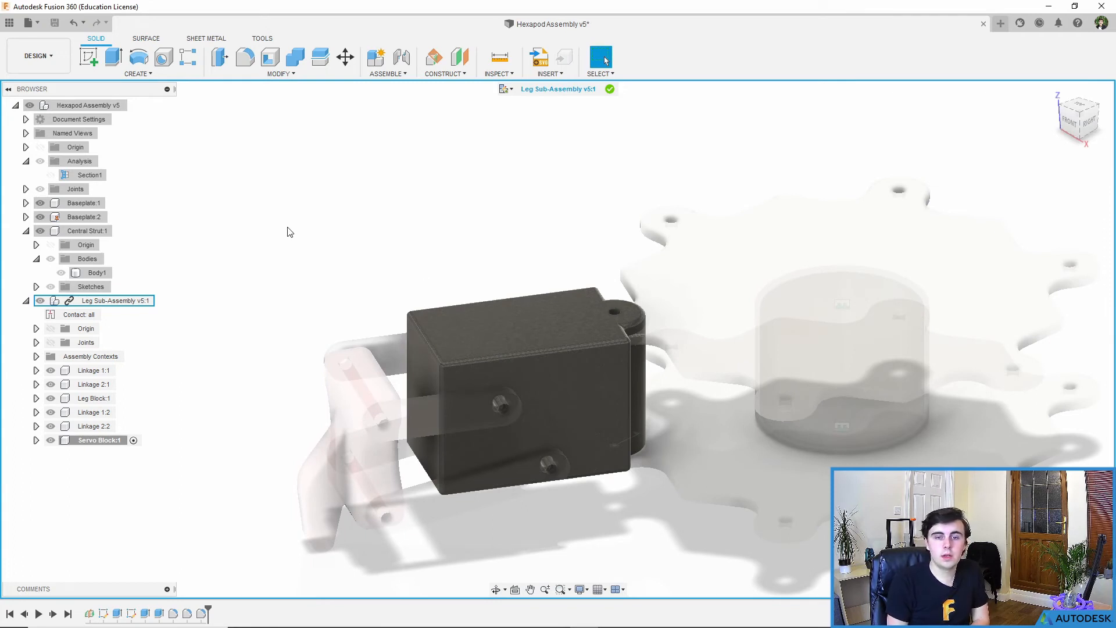
left_click(220, 60)
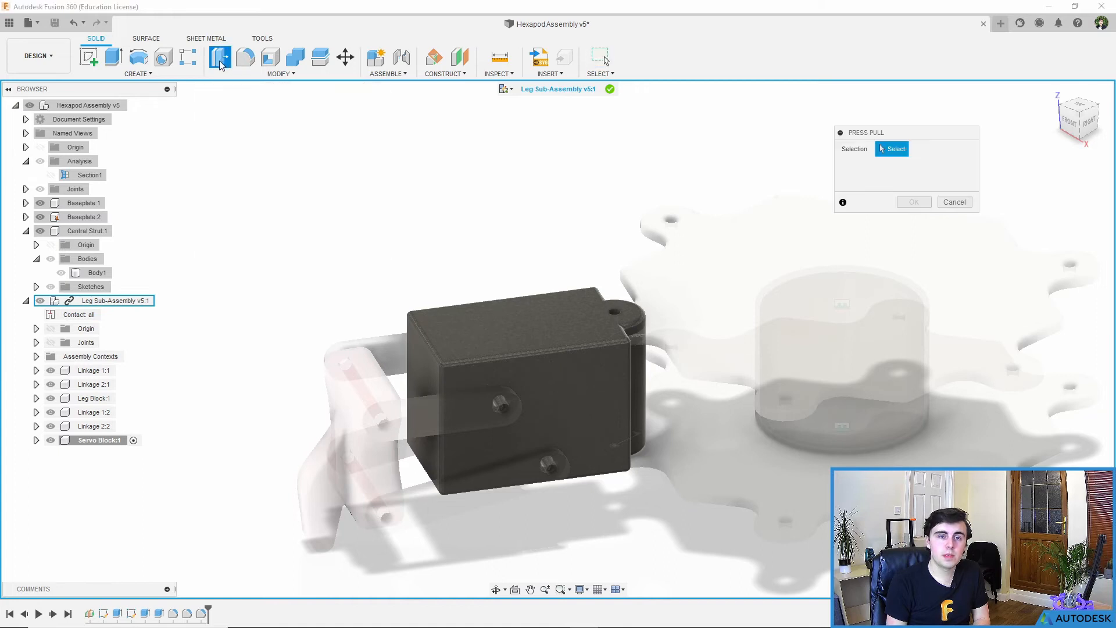
left_click(228, 75)
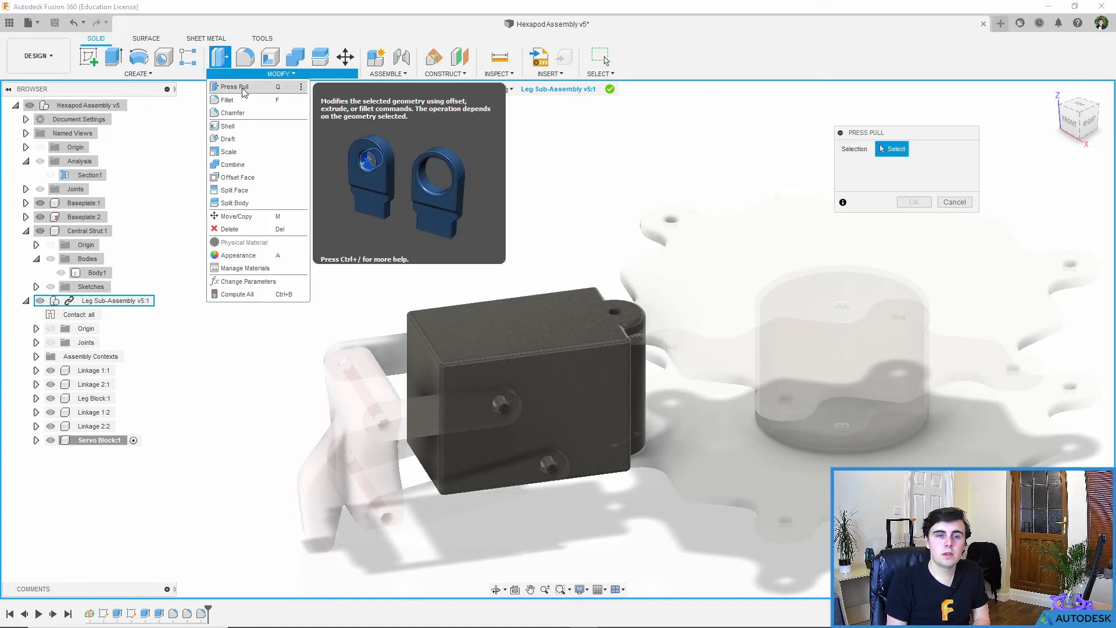
left_click(528, 330)
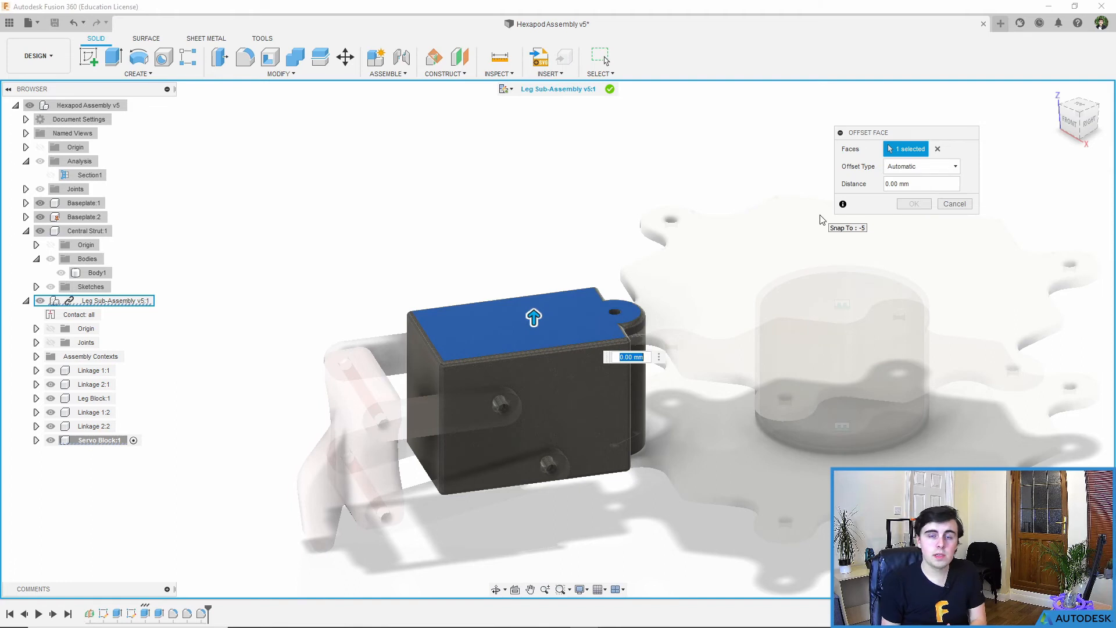
key("BackSpace")
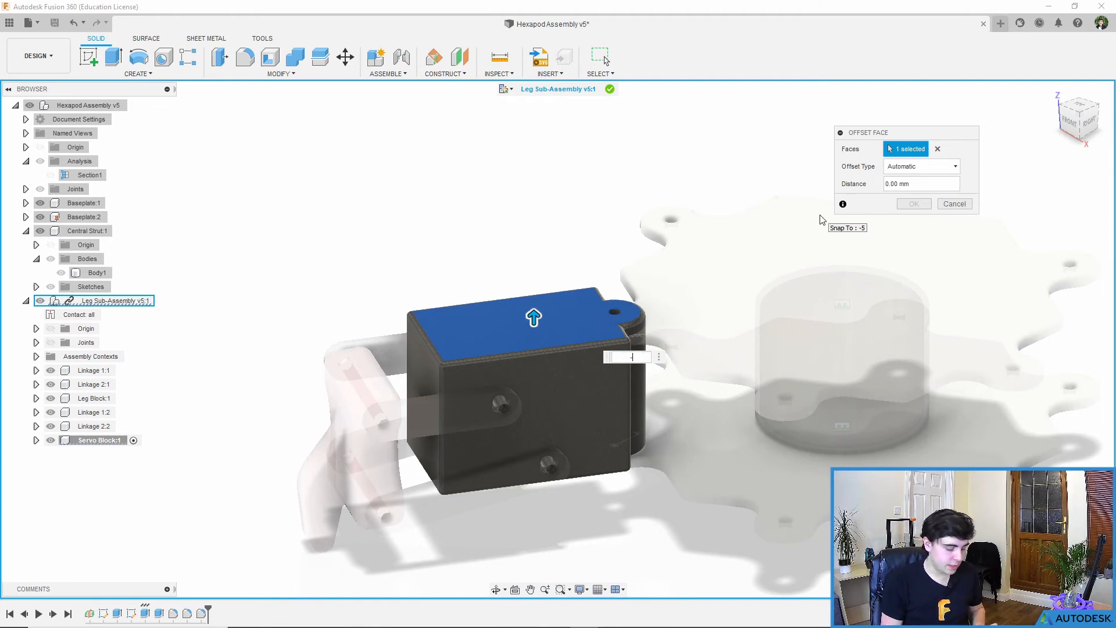
key("Return")
middle_click_drag(708, 294, 555, 314, "shift")
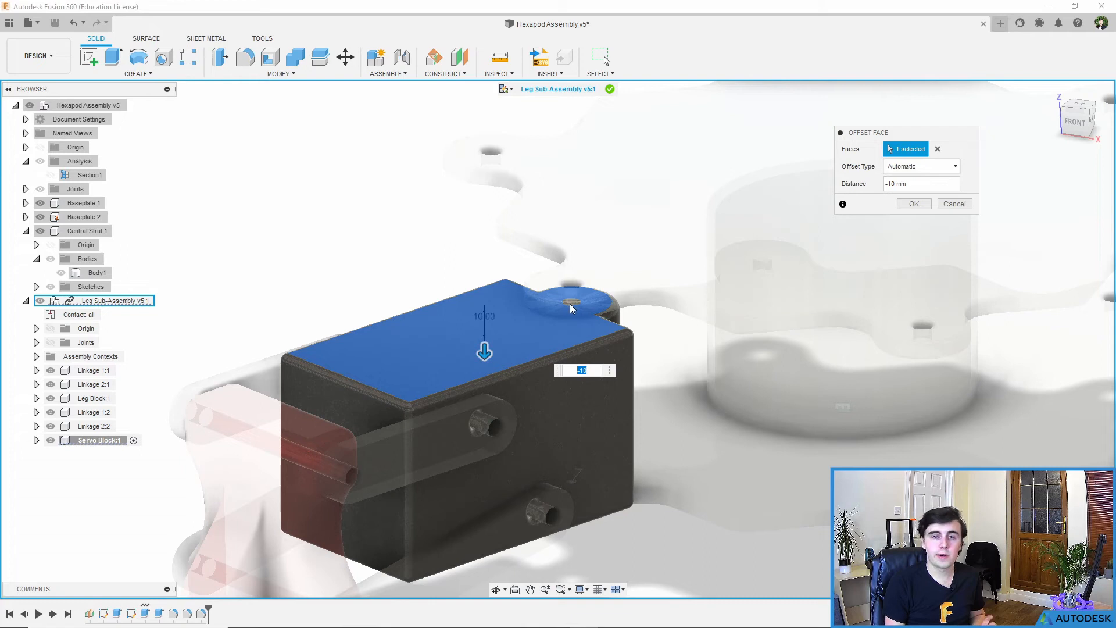
scroll(549, 378, "down", 2)
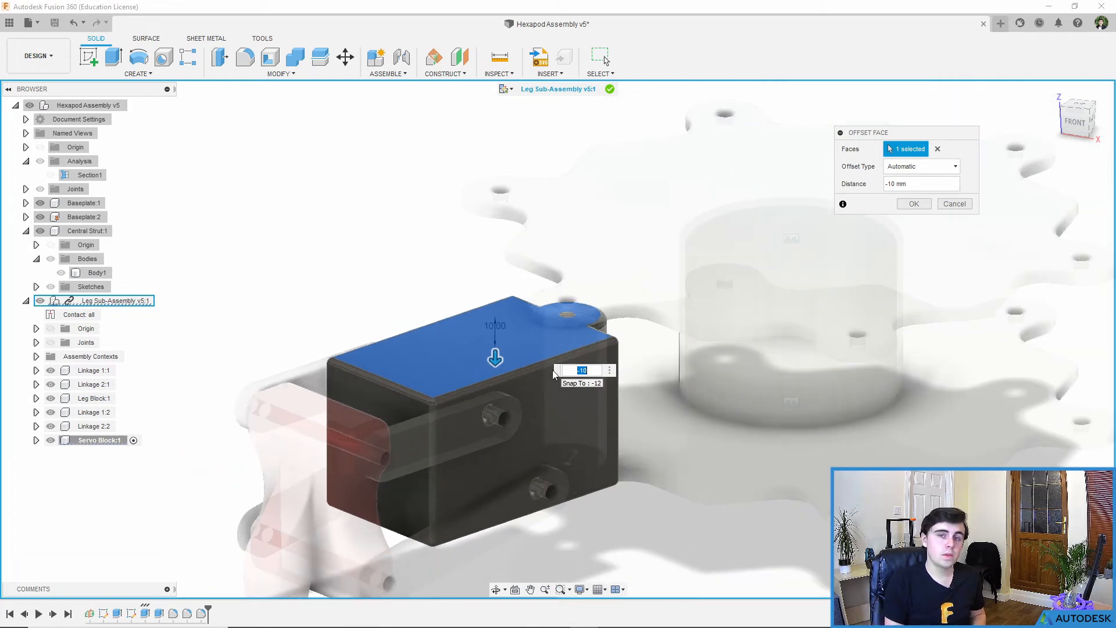
middle_click_drag(510, 377, 486, 363, "shift")
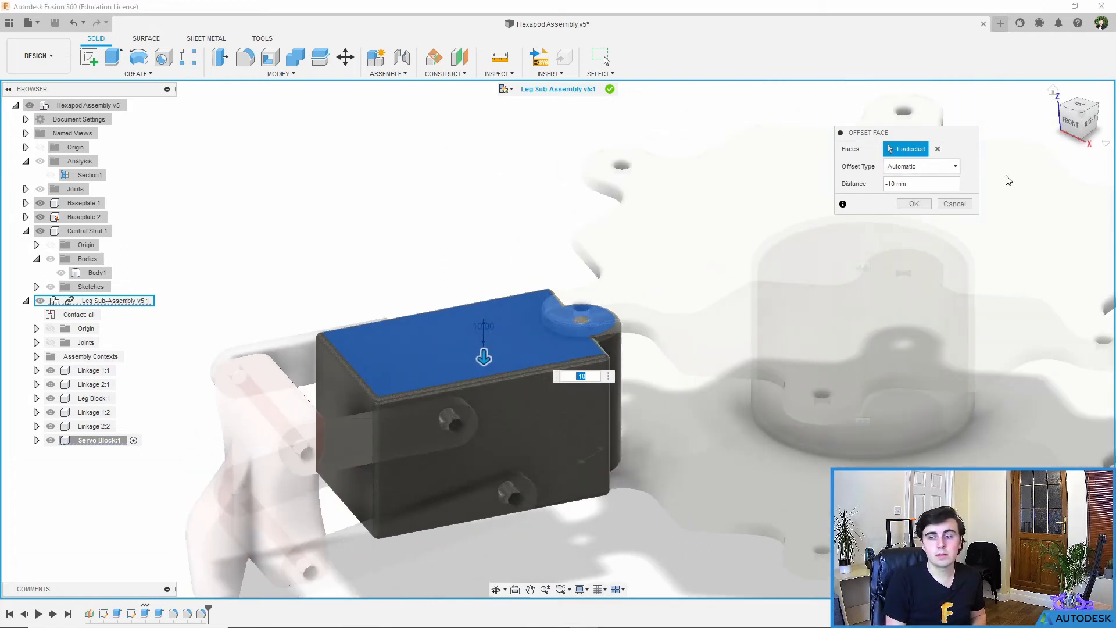
left_click(913, 203)
middle_click_drag(622, 349, 565, 356, "shift")
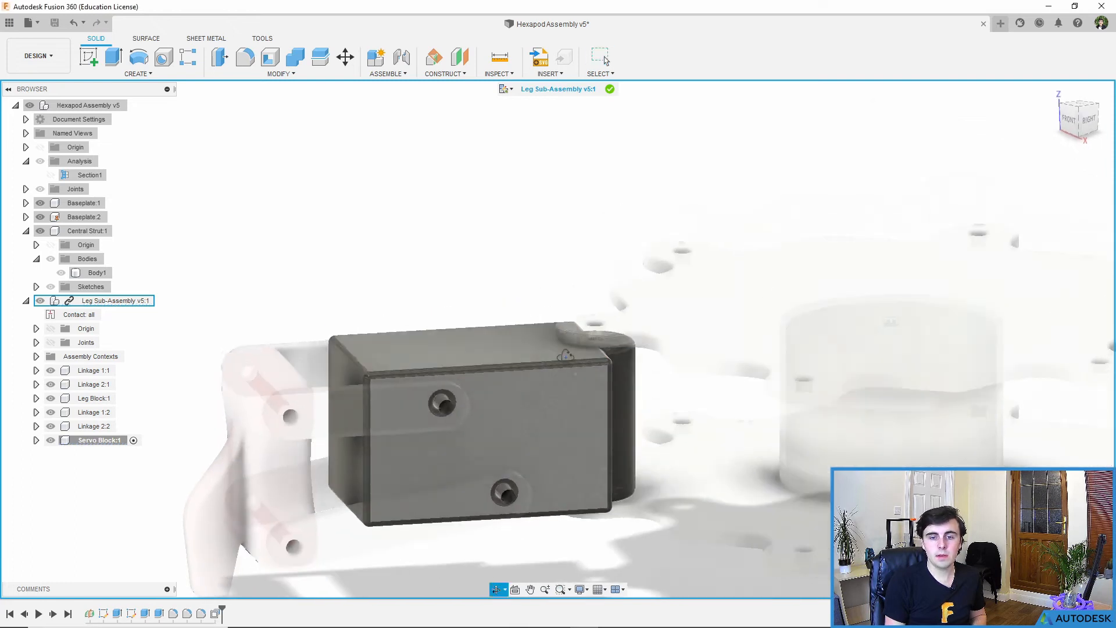
Finish the in-place edit and inspect the shortened servo block's fit between the baseplates in the full assembly
left_click(609, 89)
middle_click_drag(609, 274, 577, 364, "shift")
scroll(609, 402, "down", 2)
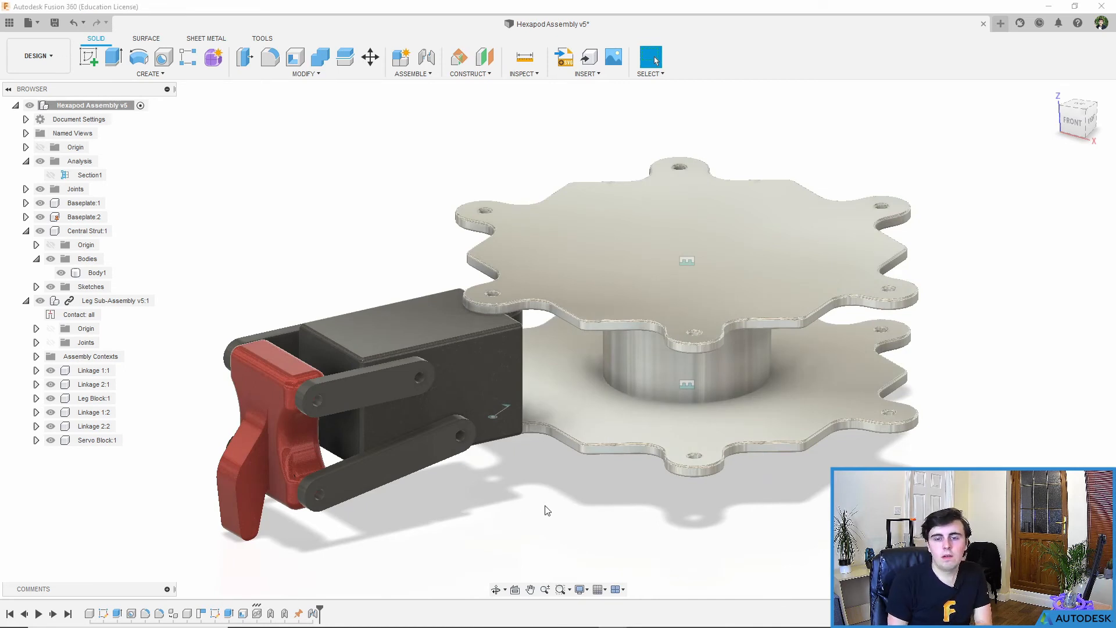
middle_click_drag(494, 331, 497, 376, "shift")
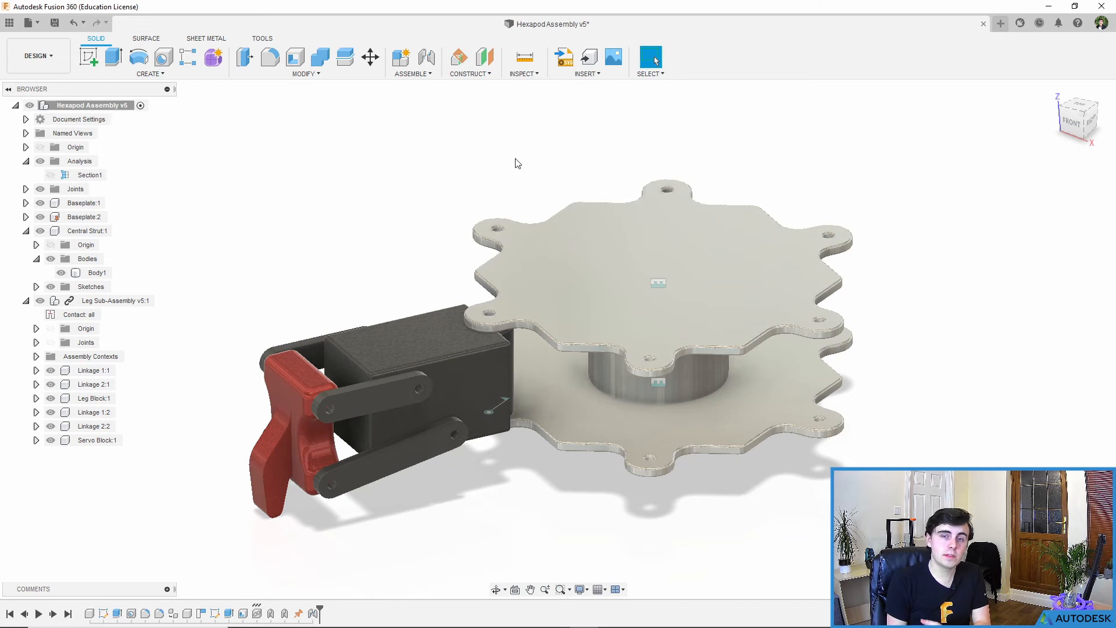
left_click(585, 74)
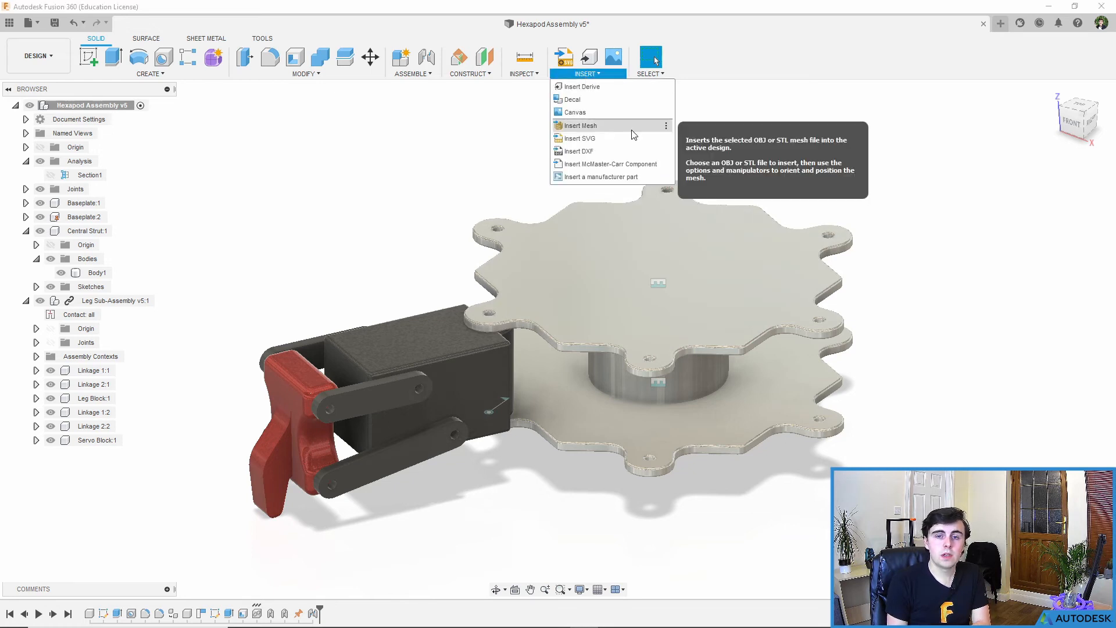
left_click(608, 165)
left_click_drag(562, 180, 569, 149)
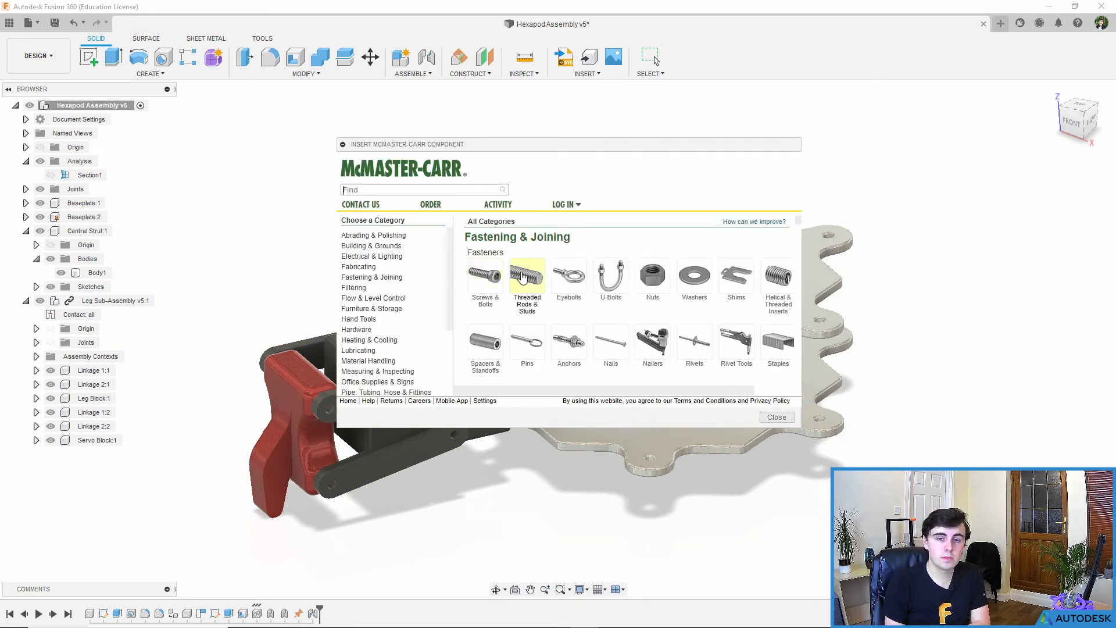
left_click(770, 417)
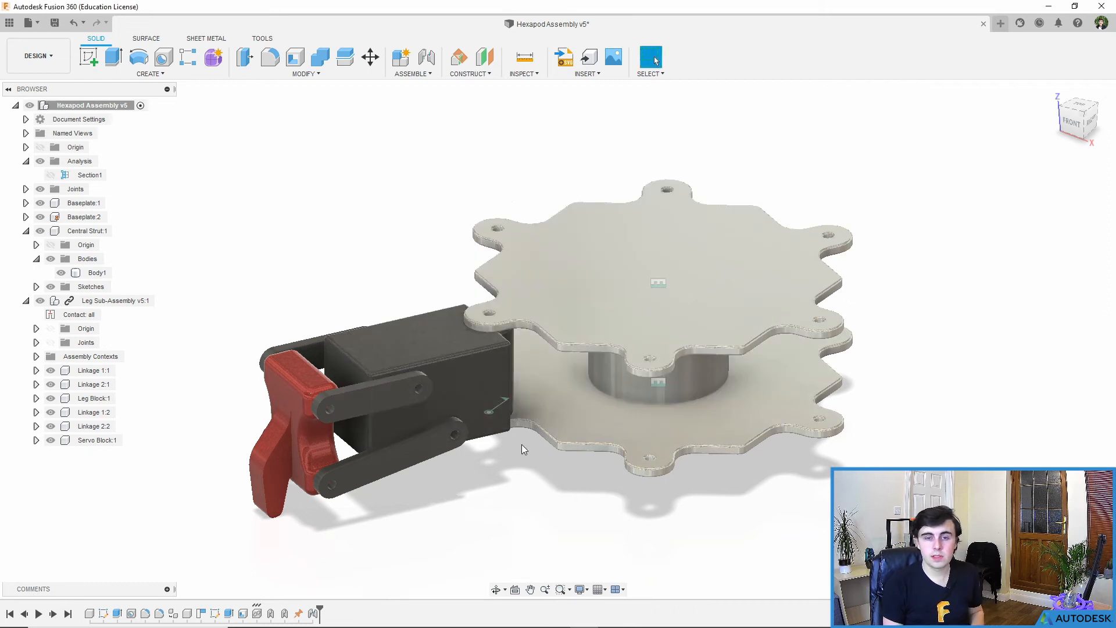
Measure the overall distance between the outer faces of the two baseplates
middle_click_drag(545, 452, 531, 294, "shift")
scroll(500, 302, "up", 5)
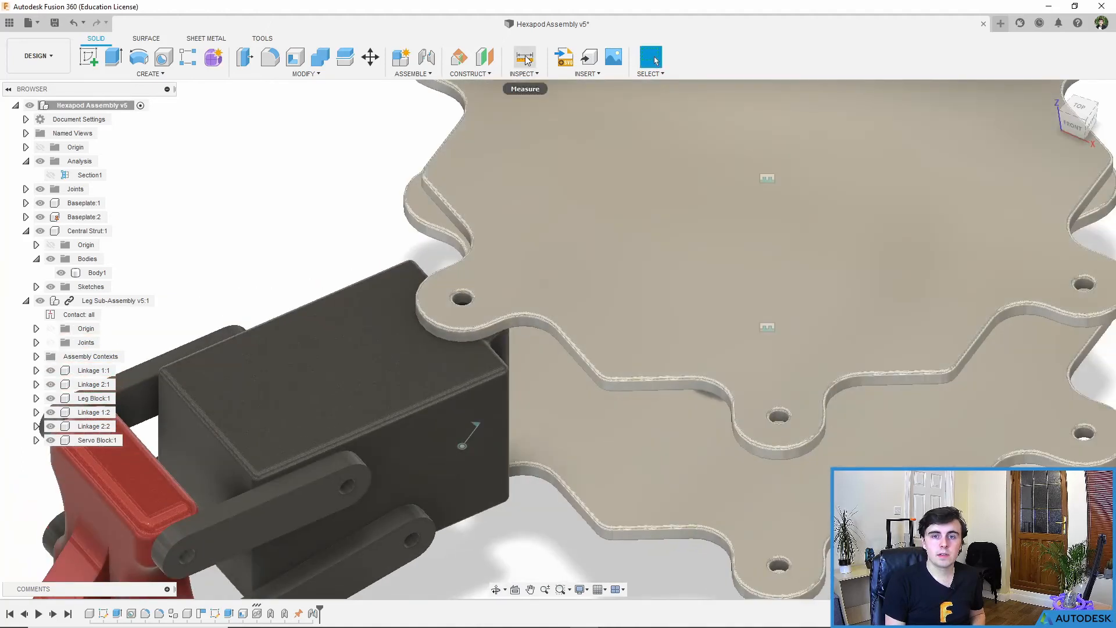
left_click(526, 59)
left_click(476, 281)
scroll(538, 377, "down", 5)
middle_click_drag(538, 377, 483, 358, "shift")
left_click(501, 502)
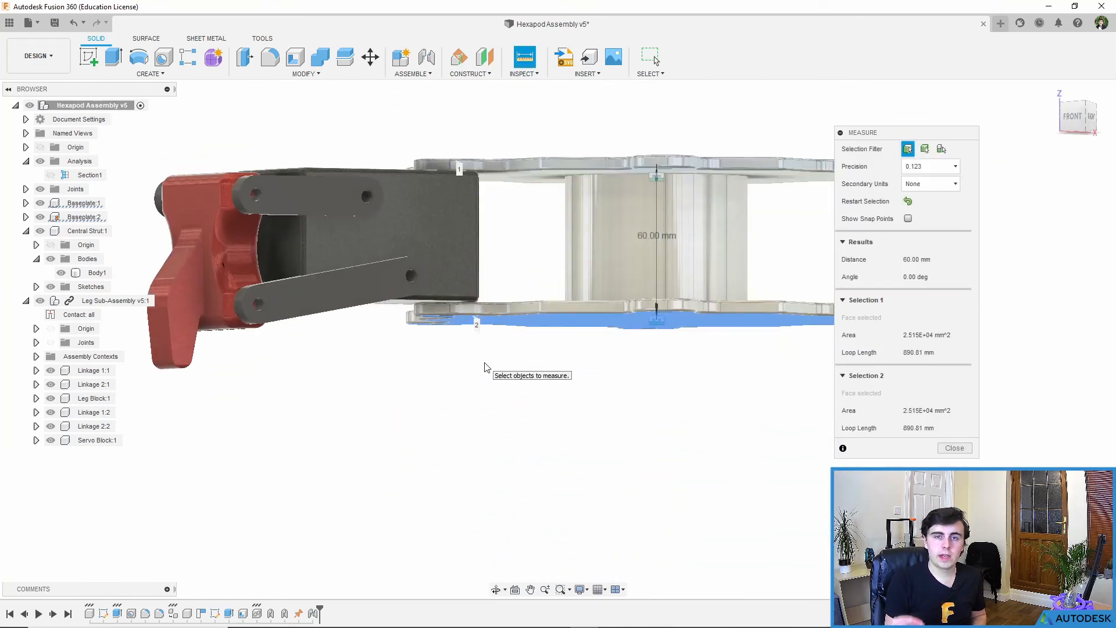
left_click_drag(917, 133, 922, 98)
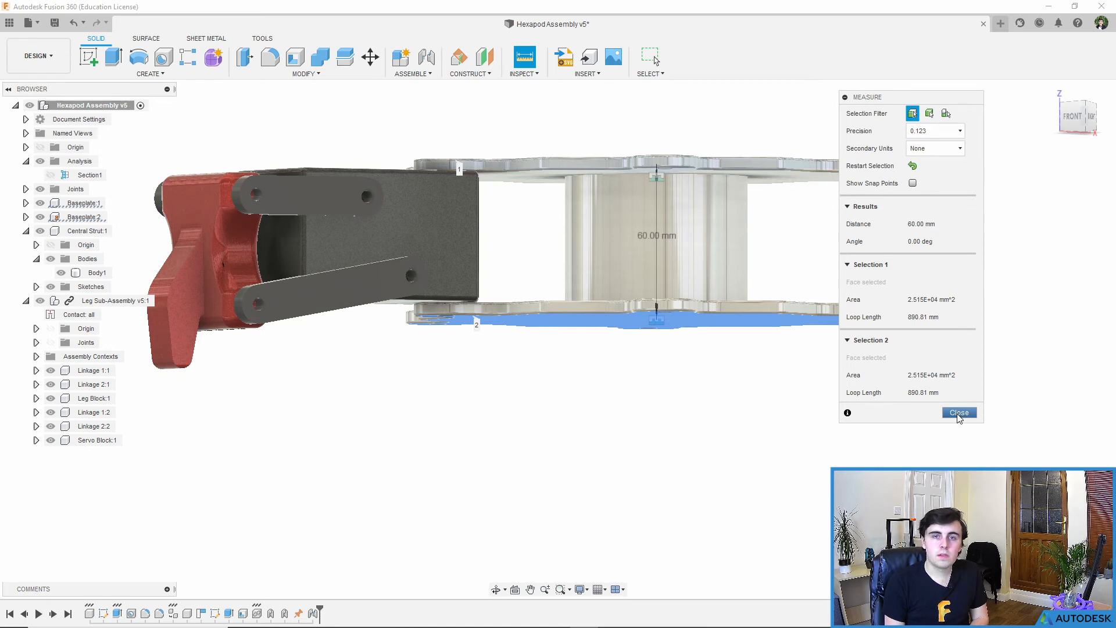
left_click(959, 413)
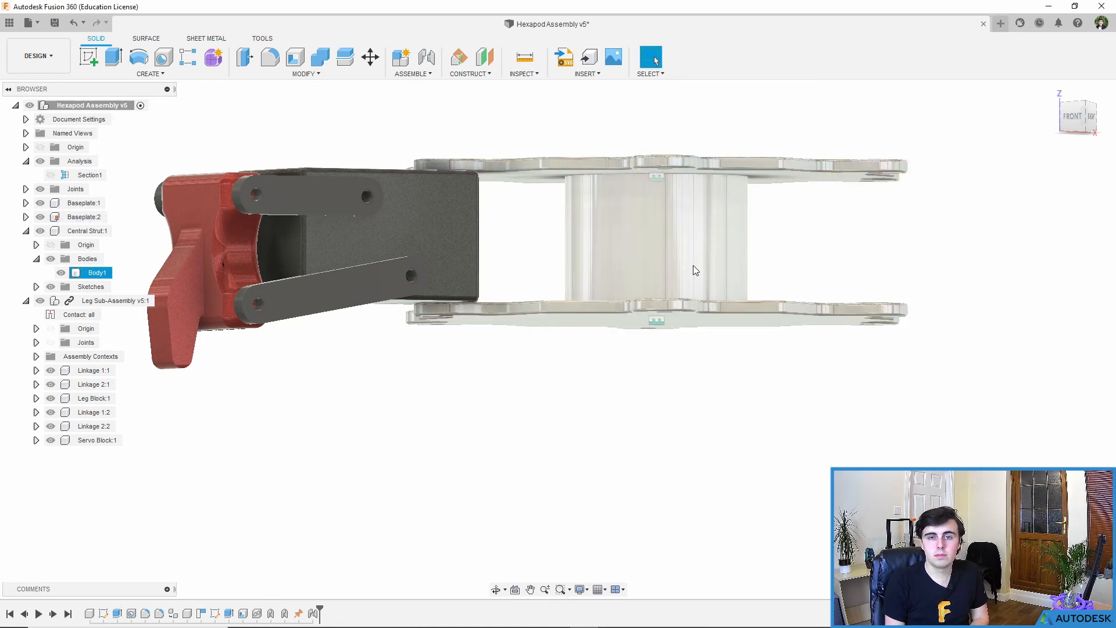
Search the McMaster-Carr component catalog for "screws" and choose the Rounded Head Screws category
left_click(603, 75)
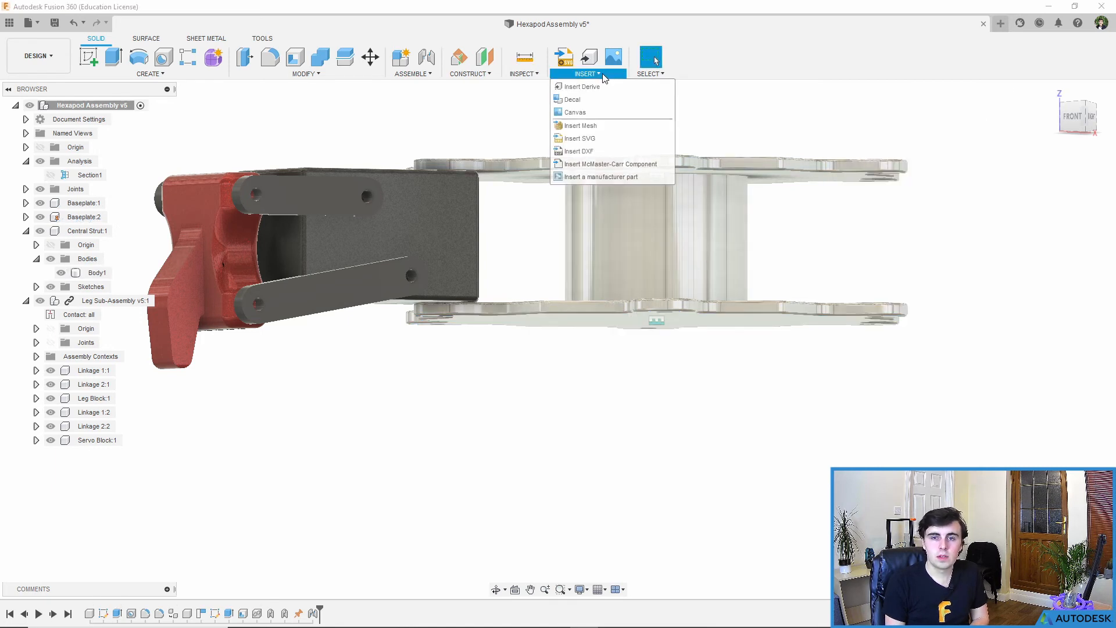
left_click(615, 164)
left_click_drag(616, 173, 767, 164)
left_click(631, 306)
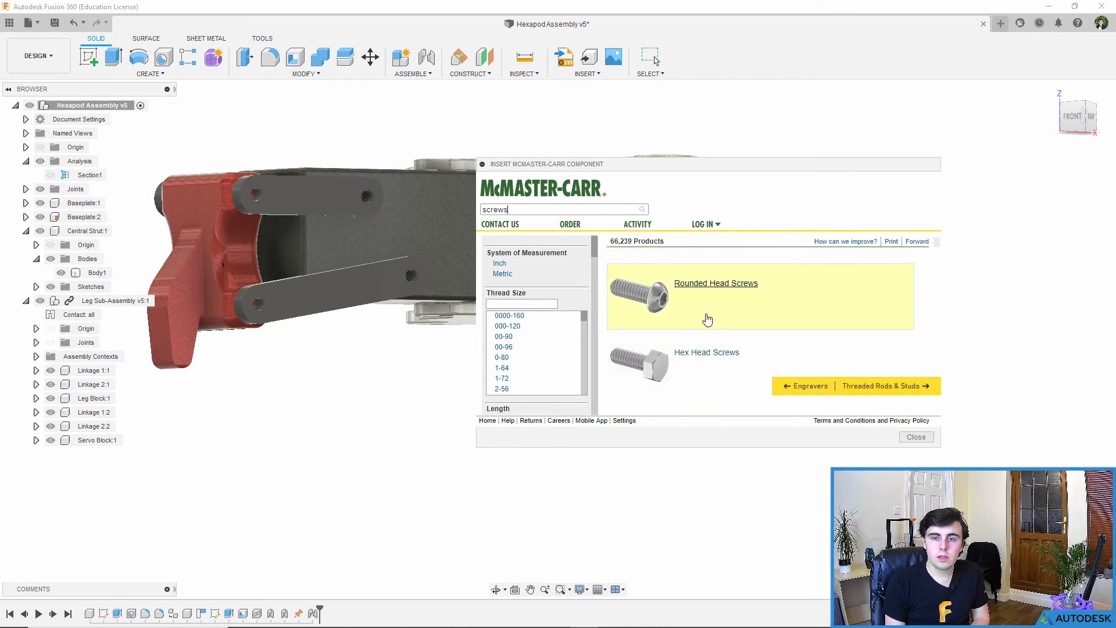
left_click(720, 294)
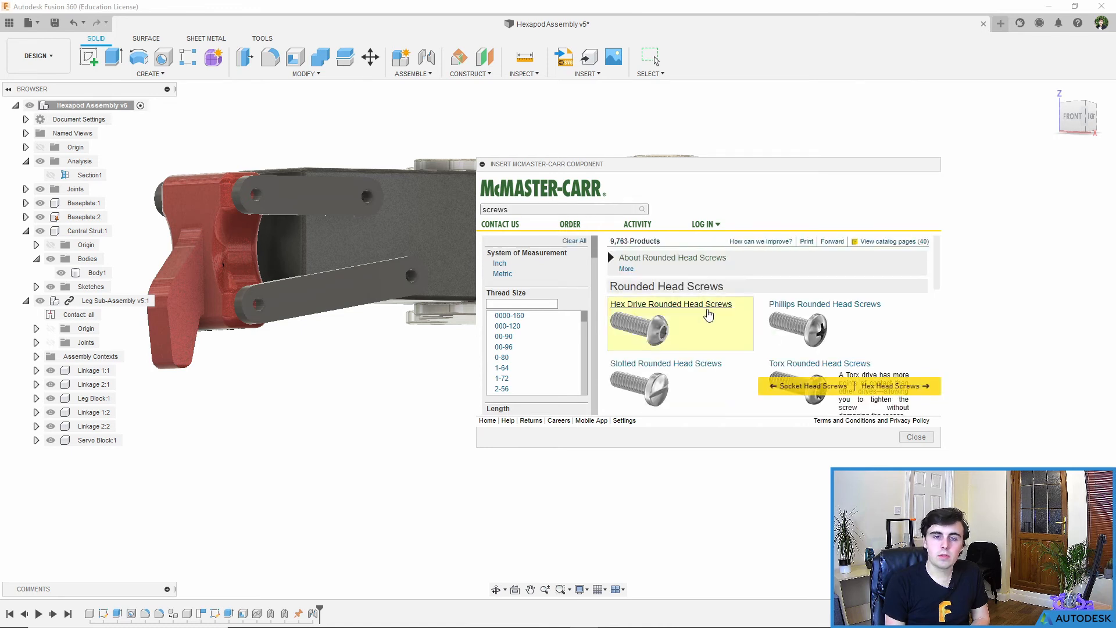
Filter the rounded head screws to metric with thread size M5 and choose the Hex Drive Rounded Head Screws
scroll(535, 323, "down", 1)
scroll(535, 324, "up", 1)
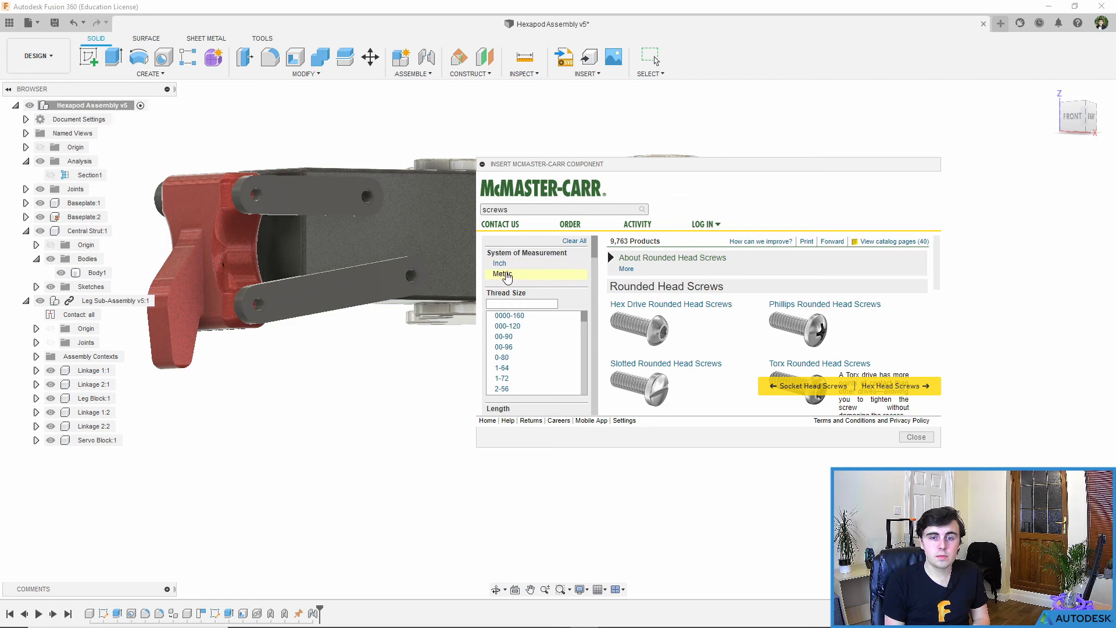
left_click(501, 274)
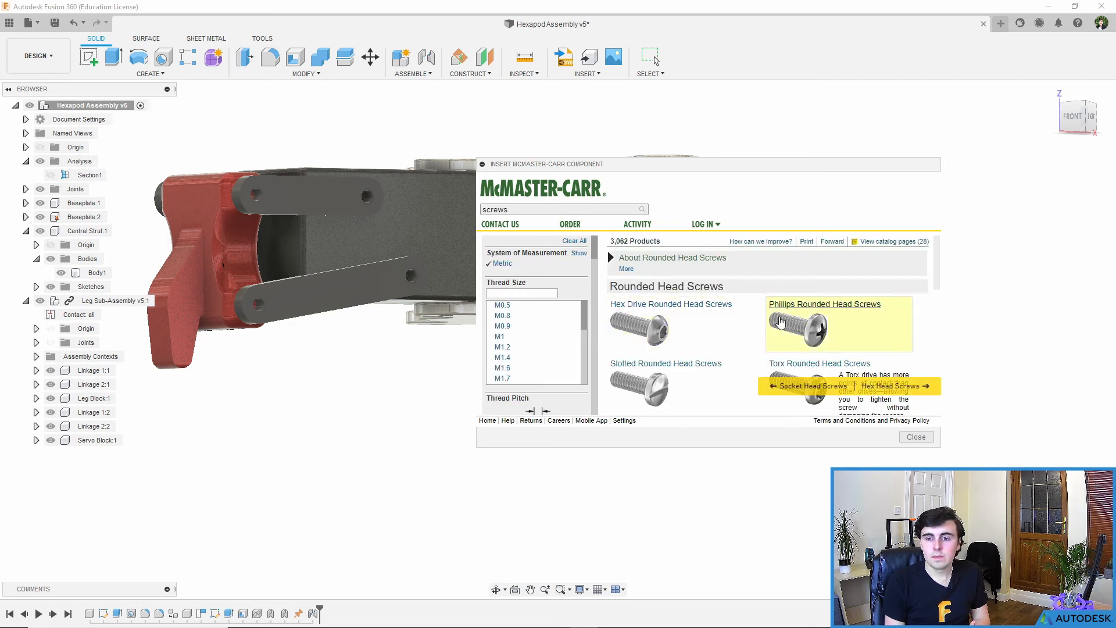
scroll(533, 348, "down", 4)
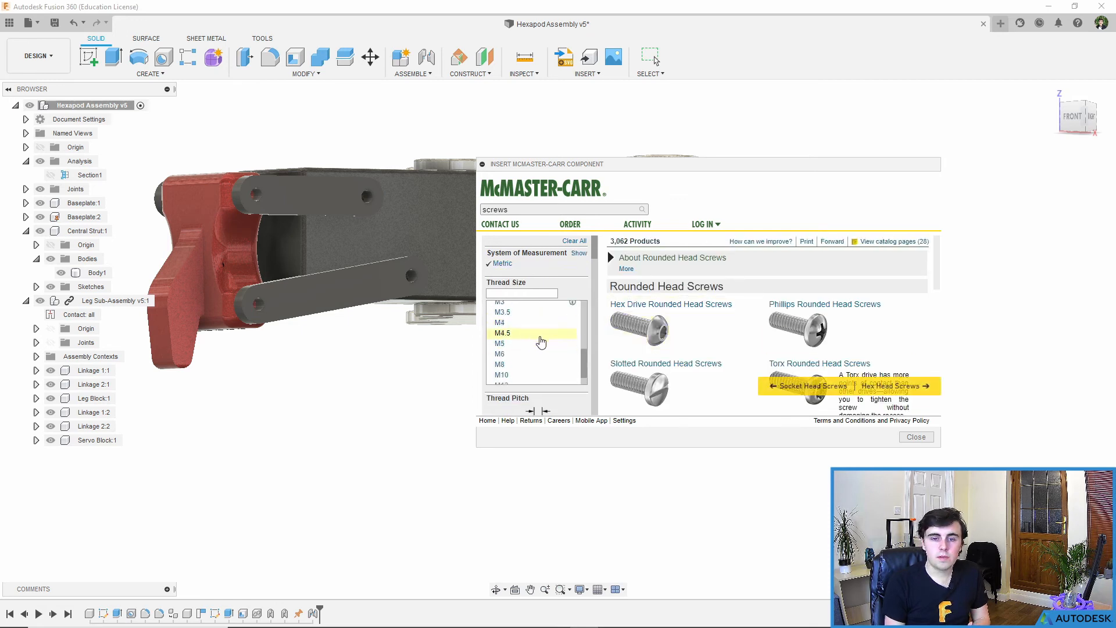
left_click(532, 330)
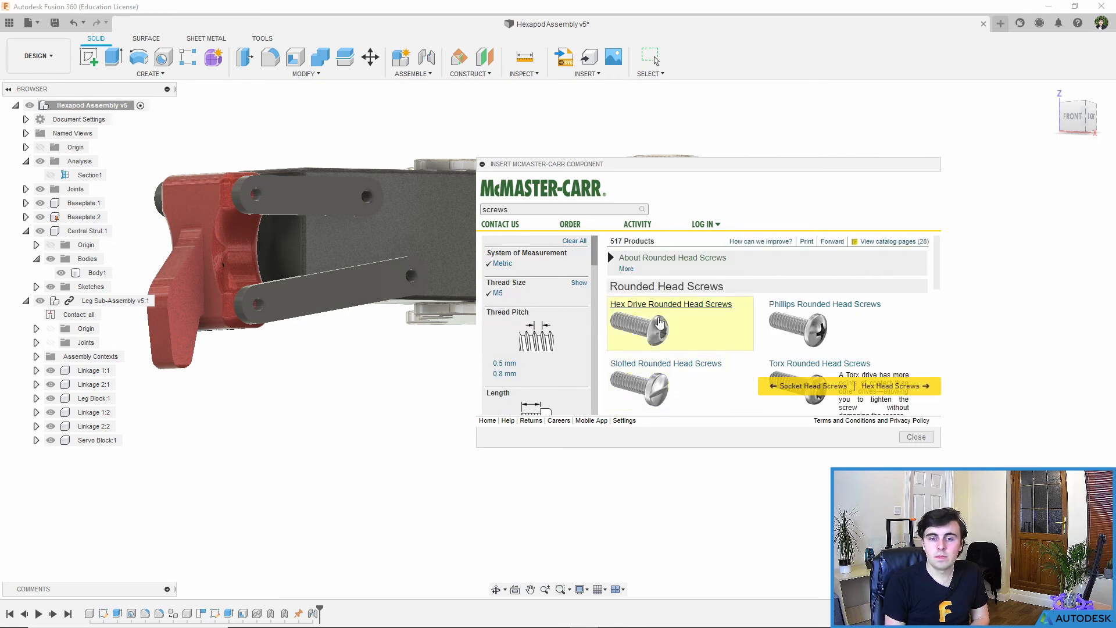
left_click(695, 314)
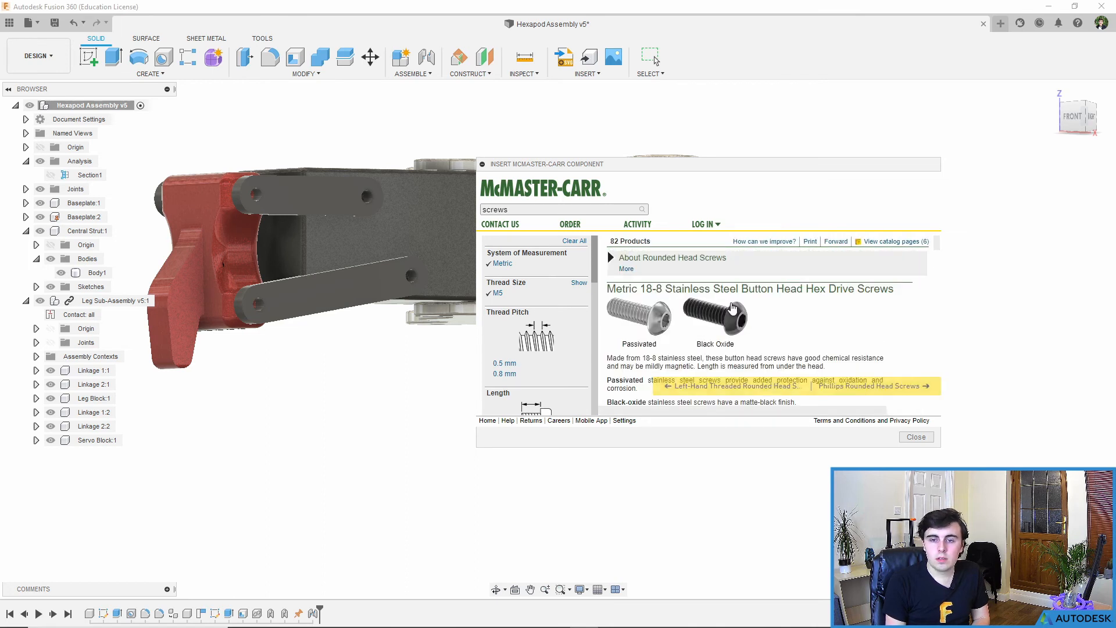
Find the 65 mm long passivated 18-8 stainless steel M5 × 0.8 mm screw and show its product details
scroll(695, 348, "down", 5)
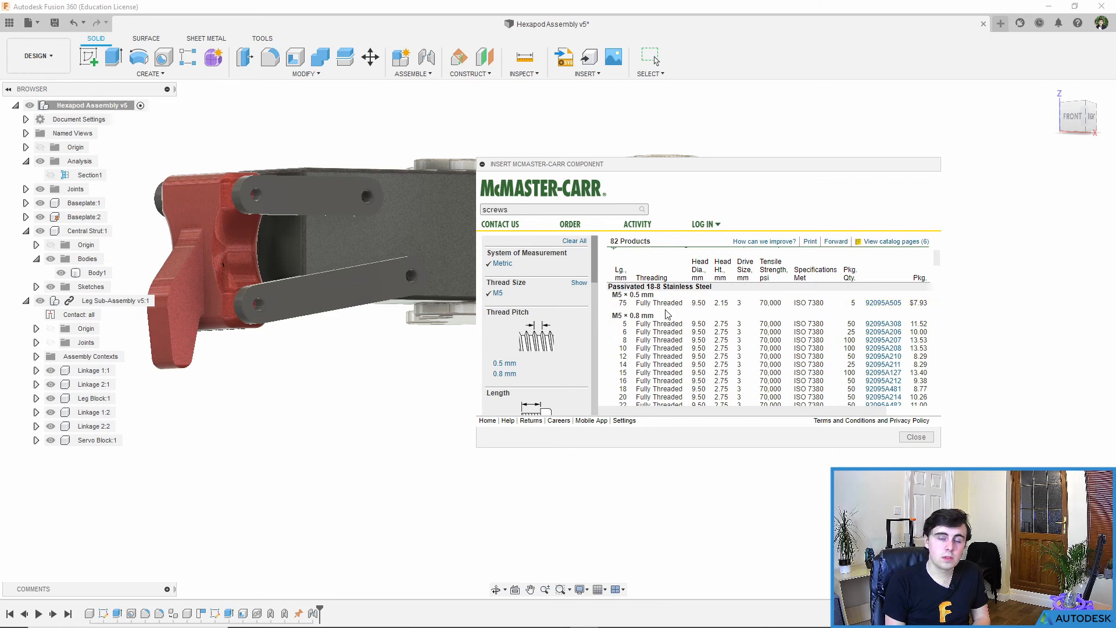
scroll(682, 349, "down", 1)
scroll(683, 348, "up", 1)
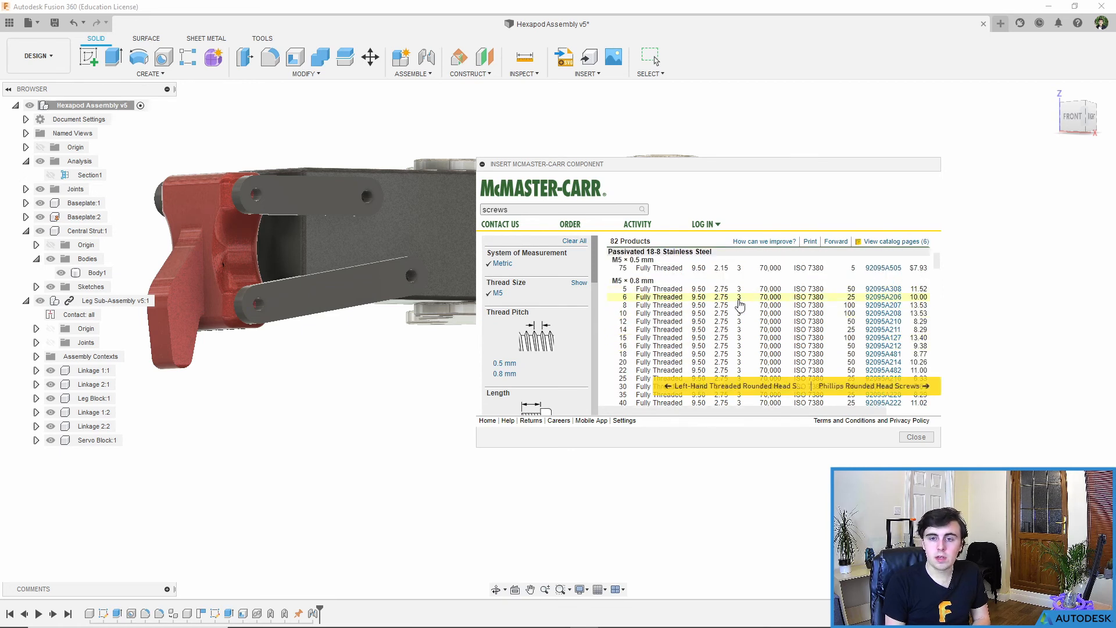
scroll(721, 348, "up", 2)
scroll(726, 347, "down", 1)
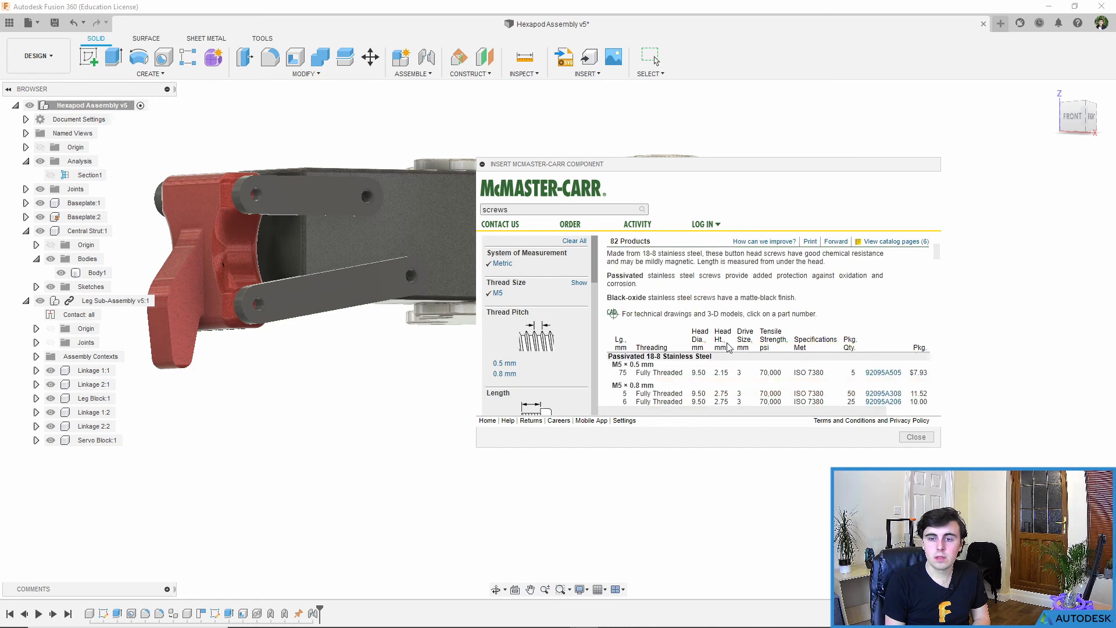
scroll(763, 344, "down", 2)
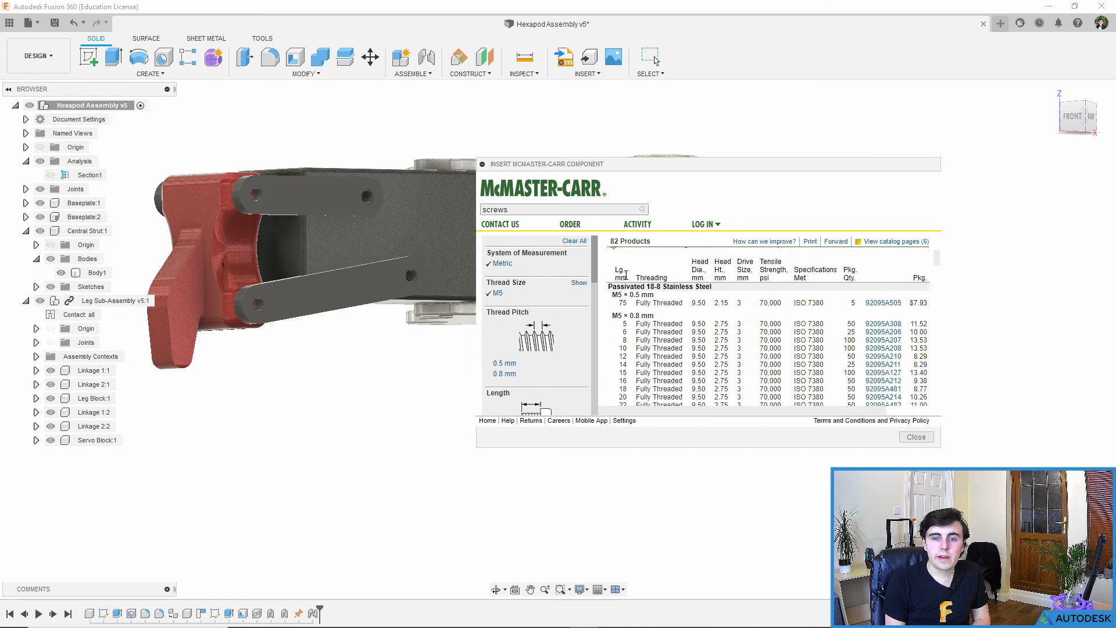
scroll(685, 341, "down", 5)
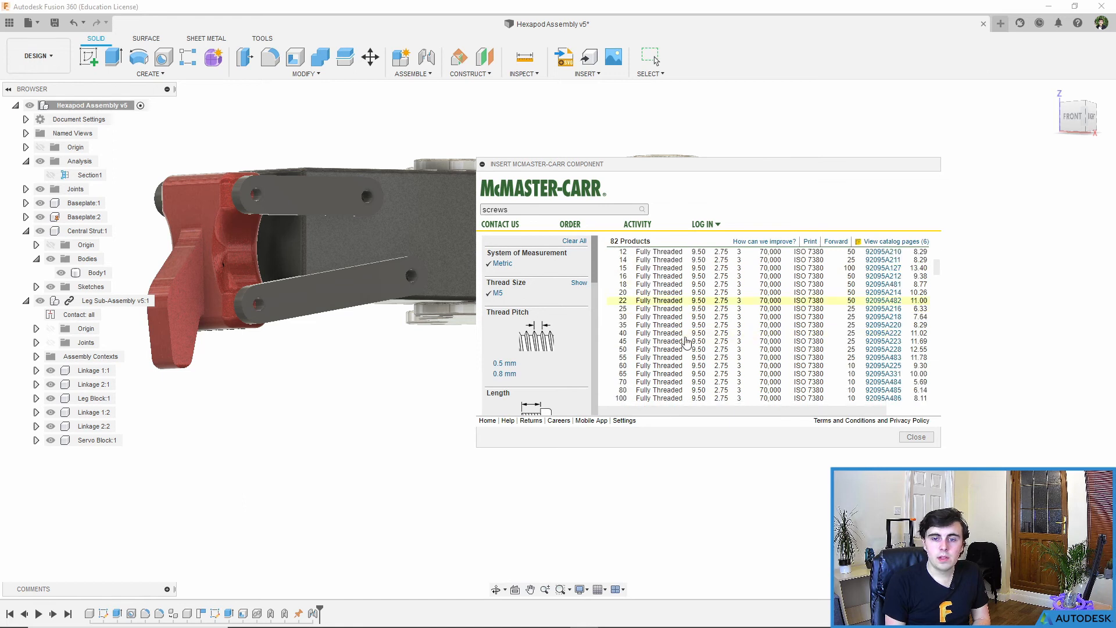
scroll(683, 341, "up", 1)
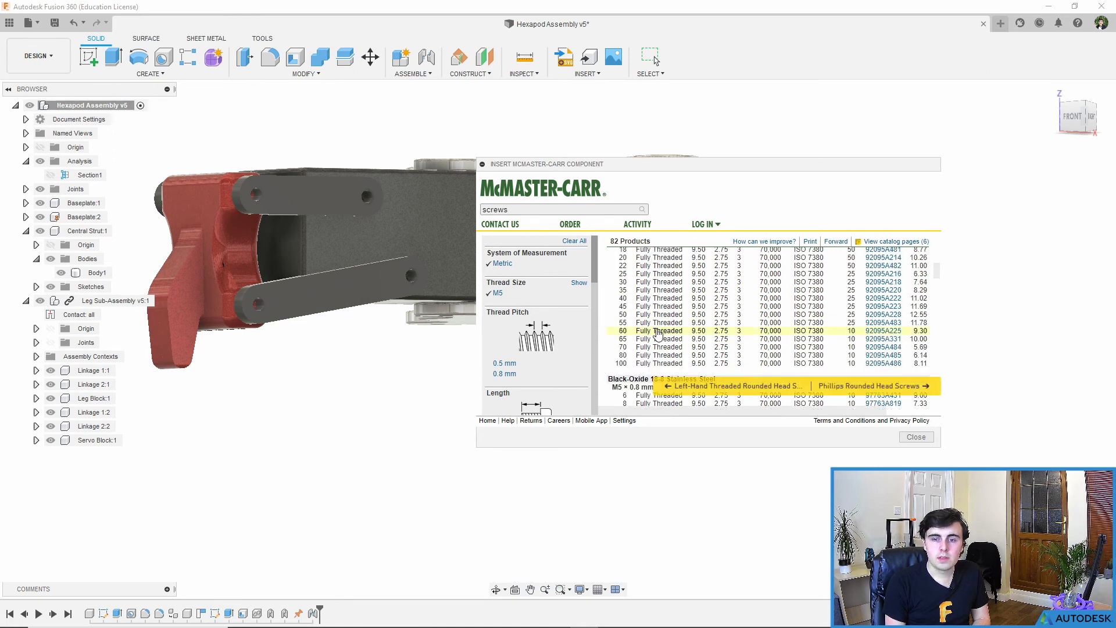
left_click(643, 342)
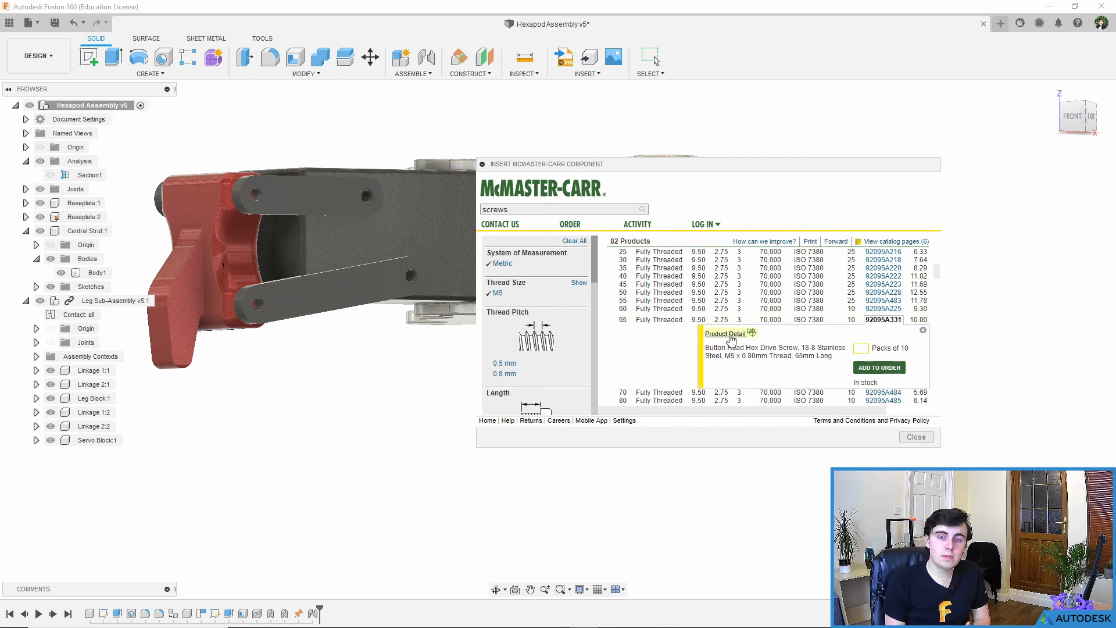
left_click(727, 335)
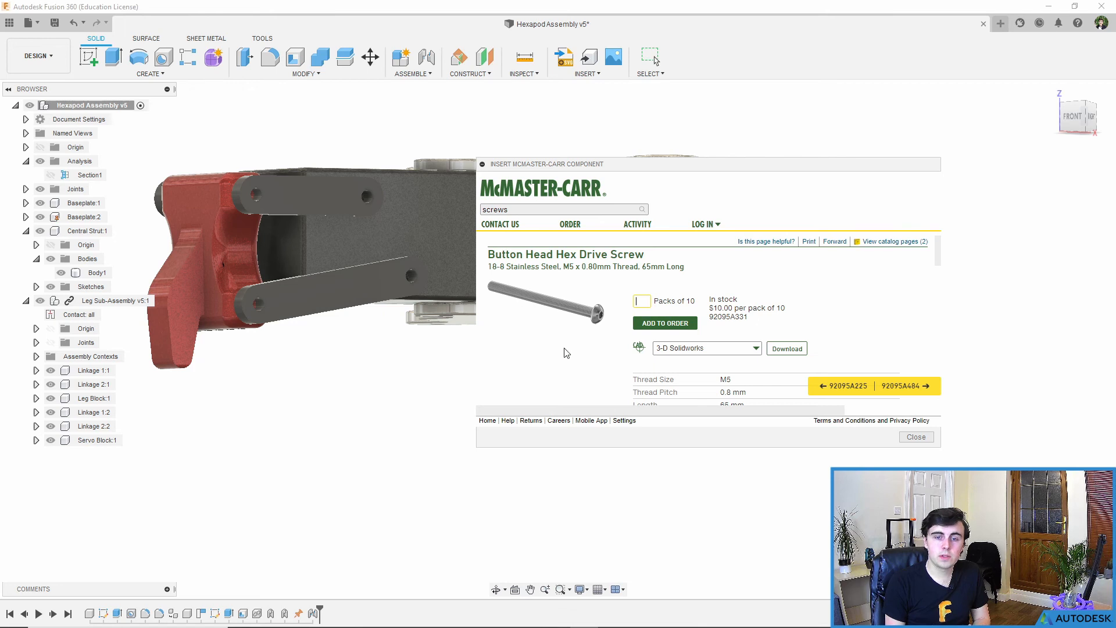
Review the 65 mm M5 button head screw's specifications and insert it into the assembly as a 3-D STEP model
scroll(626, 304, "down", 2)
scroll(603, 312, "down", 8)
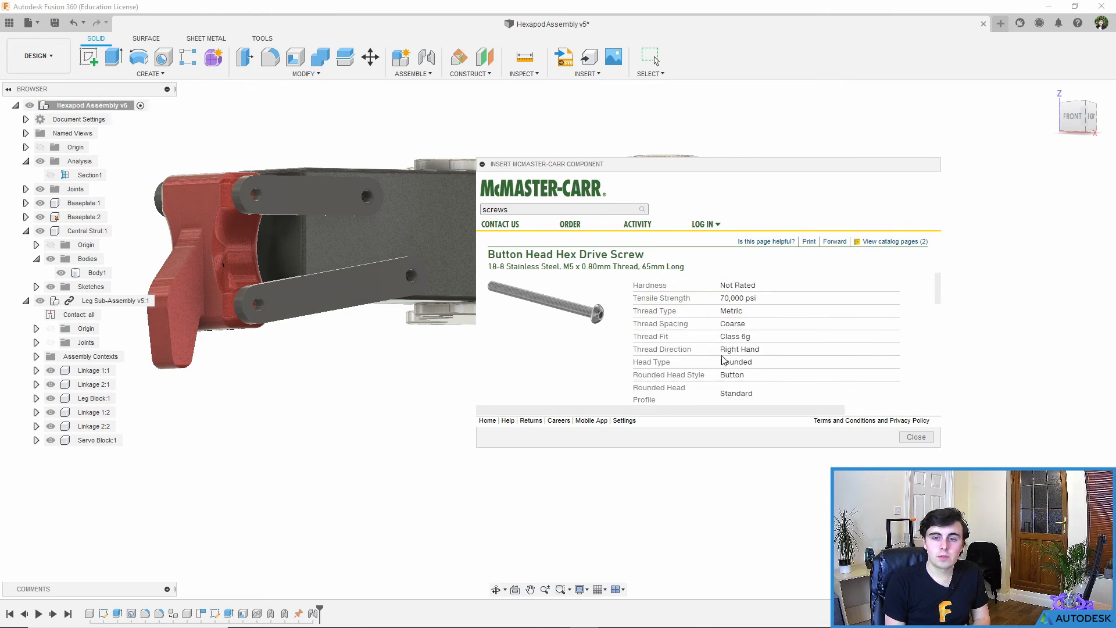
scroll(723, 360, "up", 8)
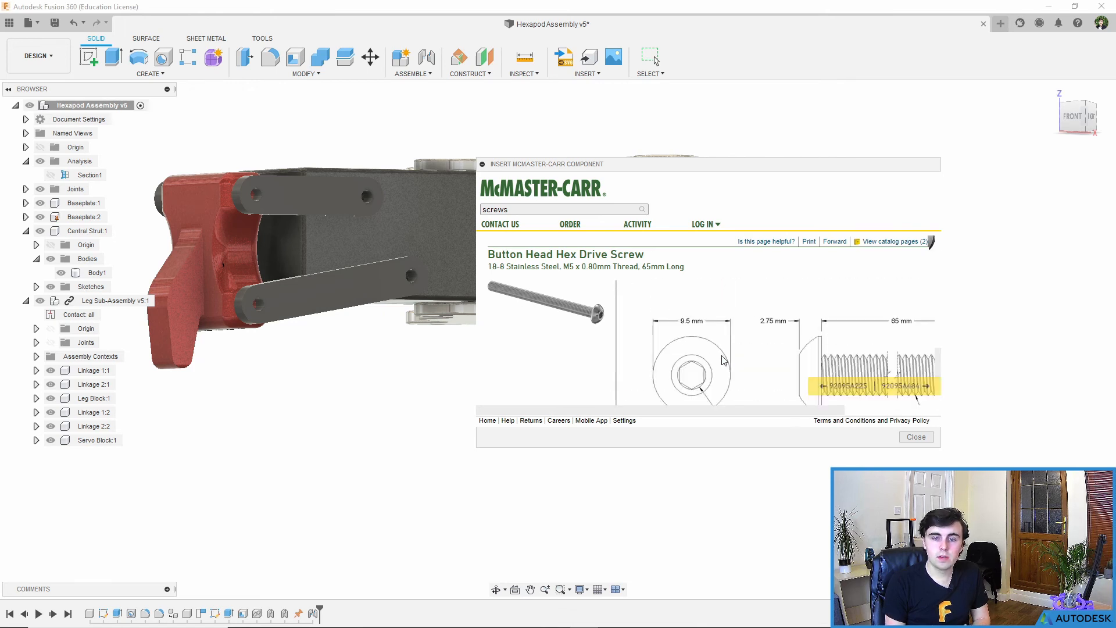
scroll(727, 361, "up", 4)
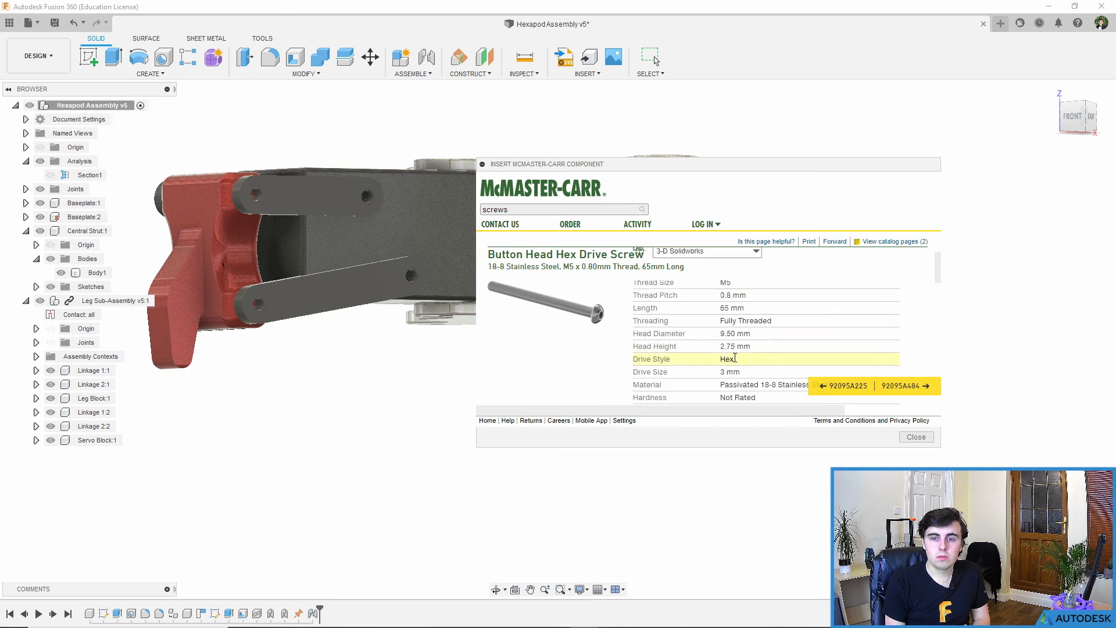
left_click(726, 349)
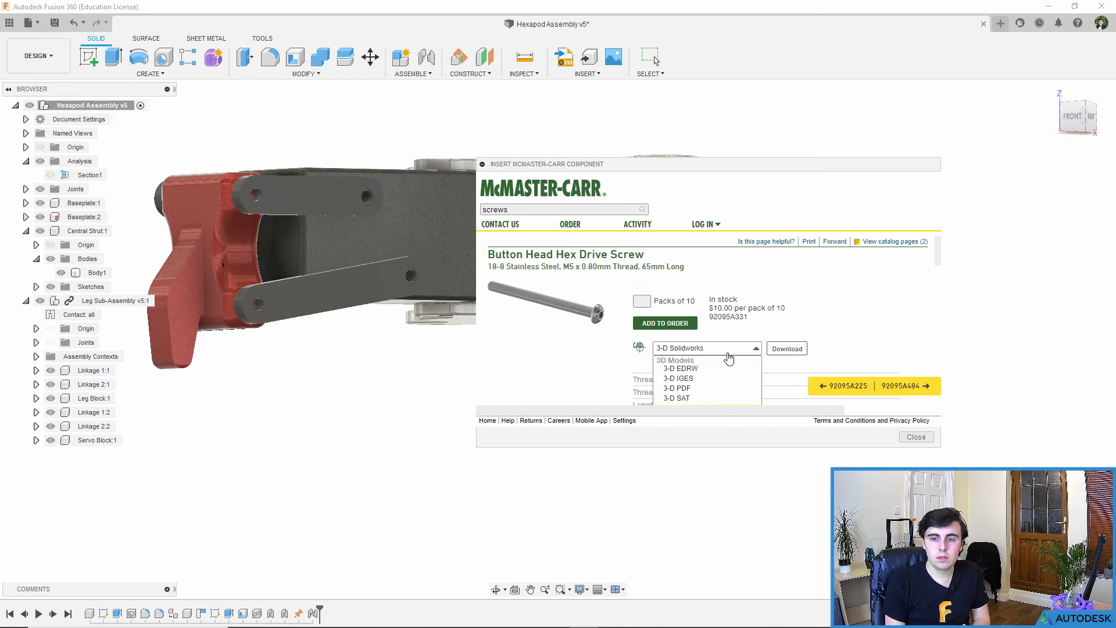
scroll(727, 313, "down", 1)
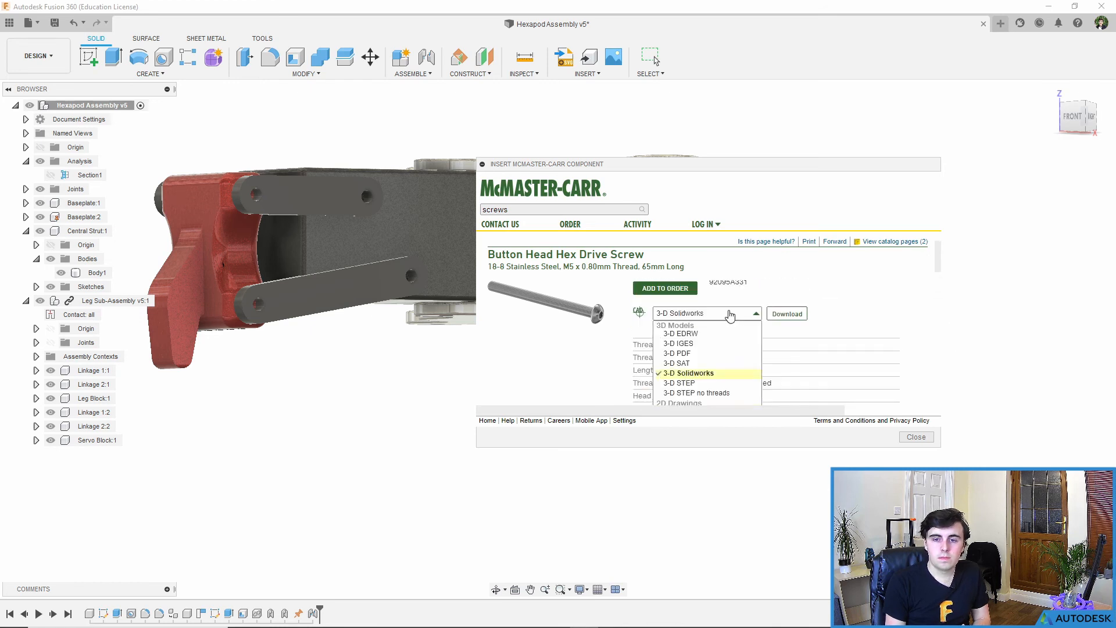
left_click(697, 385)
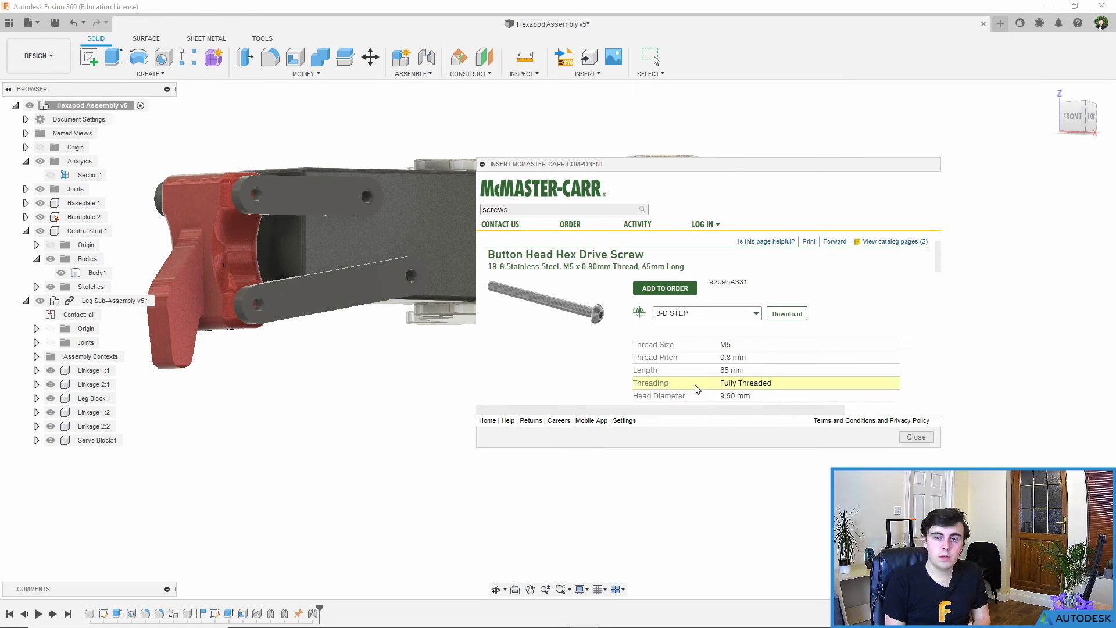
left_click(788, 318)
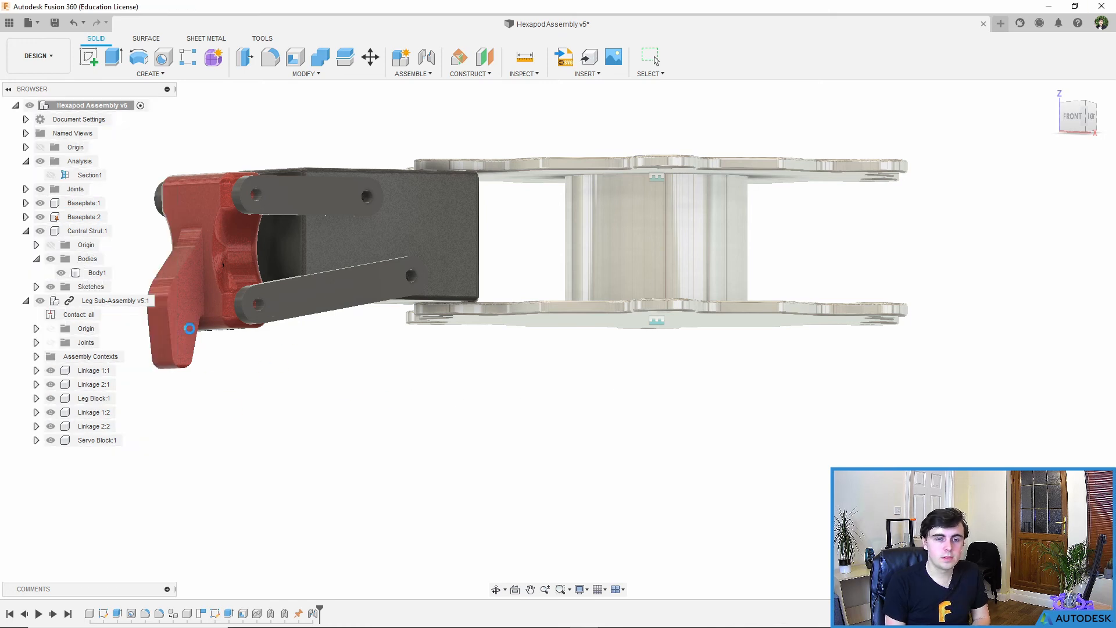
Move the inserted screw out of the central strut to a free spot in front of the baseplates
middle_click_drag(663, 413, 672, 379, "shift")
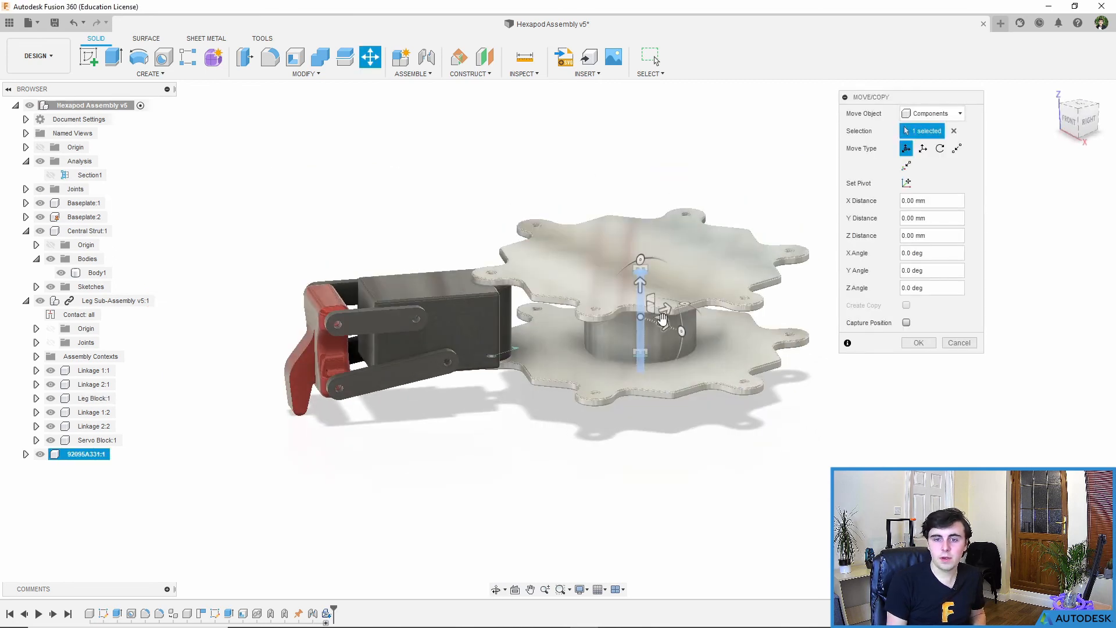
left_click_drag(665, 317, 440, 423)
middle_click_drag(440, 423, 377, 381, "shift")
left_click(959, 343)
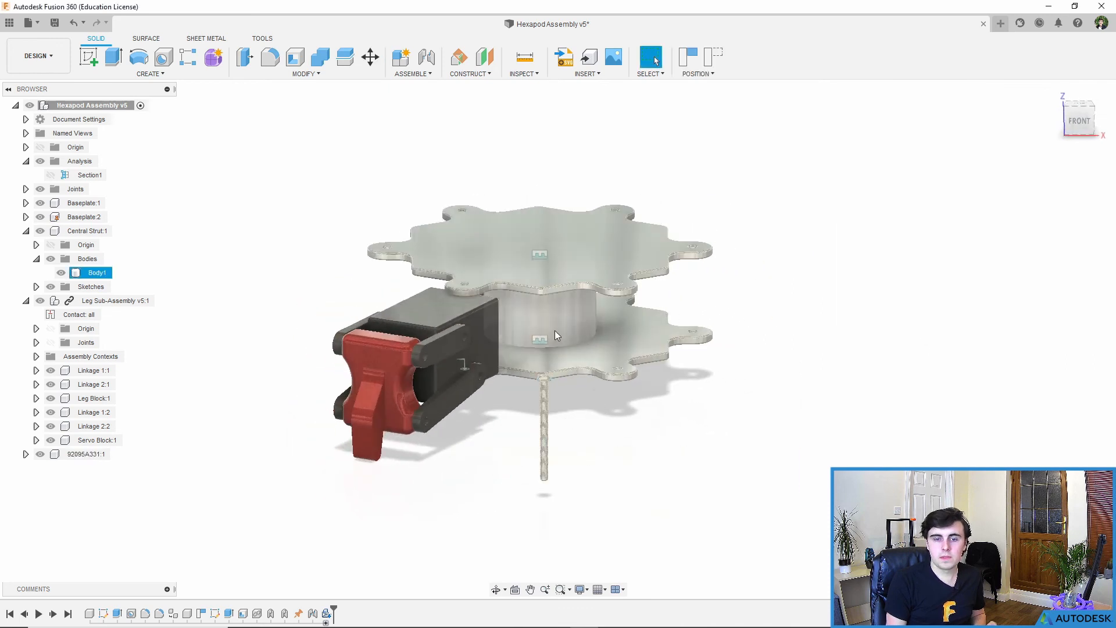
Rename the inserted screw component as "M5 65mm Bolt"
middle_click_drag(554, 330, 451, 404, "shift")
double_click(85, 454)
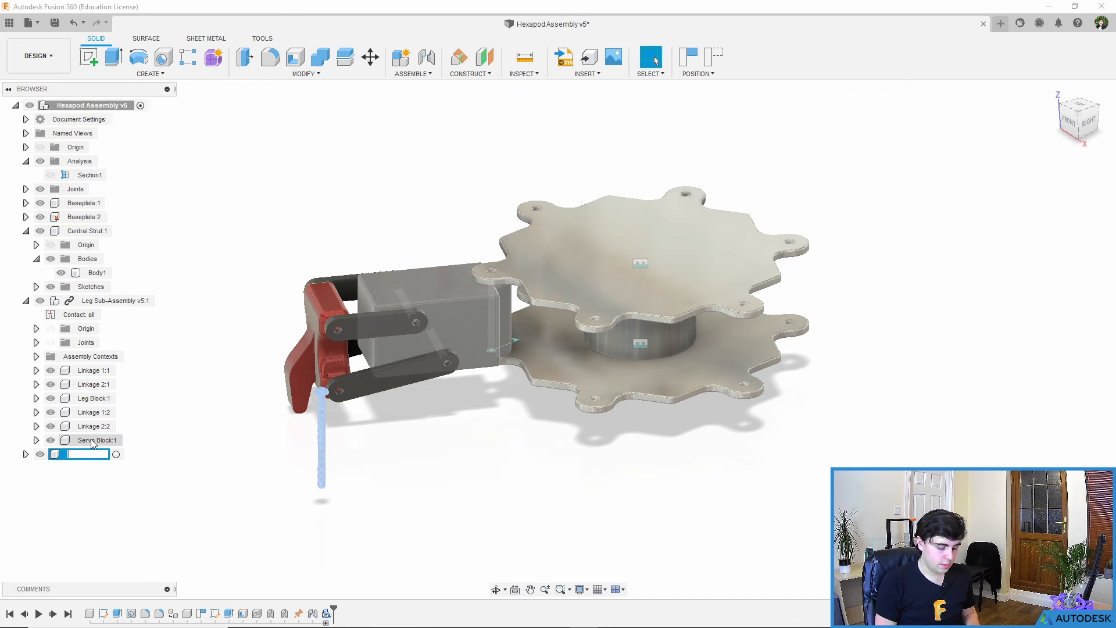
type("M5 65mm Bolt:1")
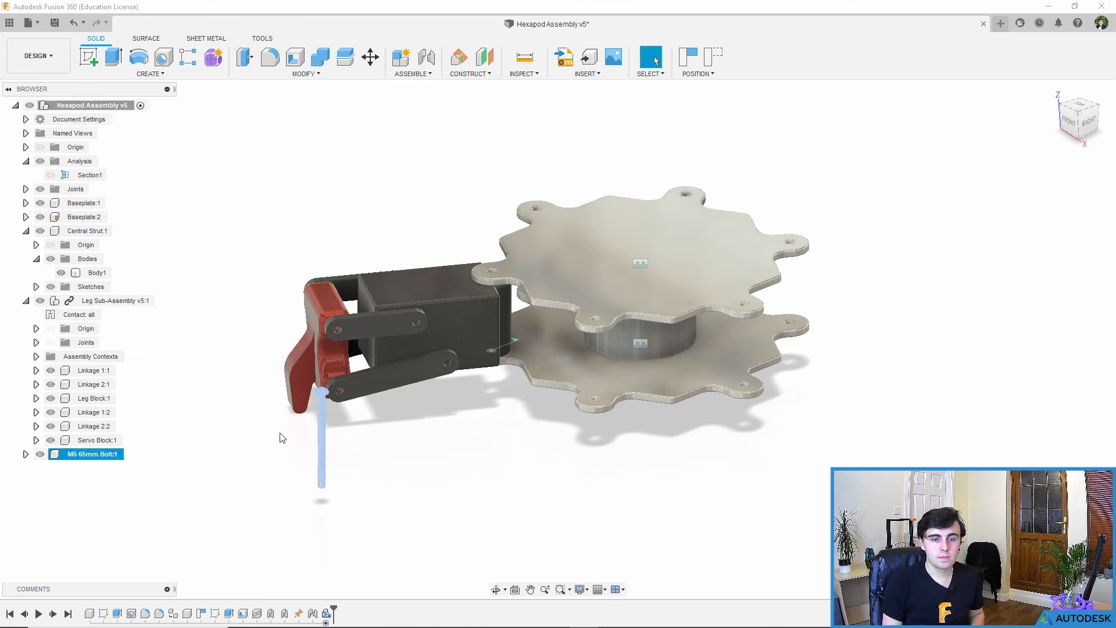
left_click(242, 477)
middle_click_drag(242, 476, 354, 47, "shift")
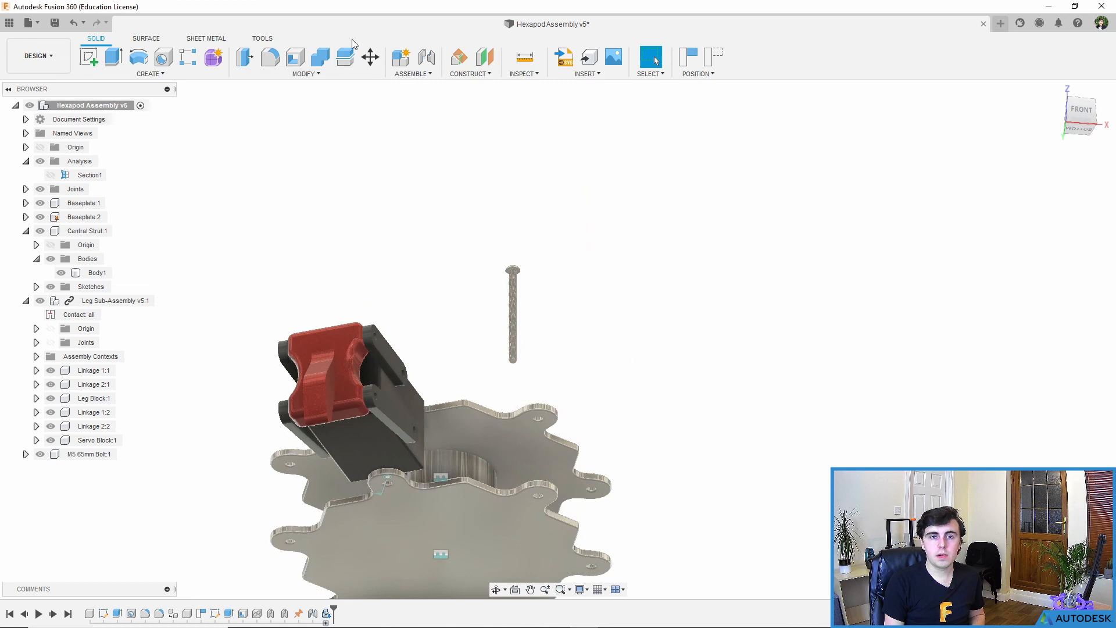
Join the M5 65mm Bolt to Baseplate:1, mating the underside of its head with the upper plate's hole above the leg, with zero offsets
left_click(602, 338)
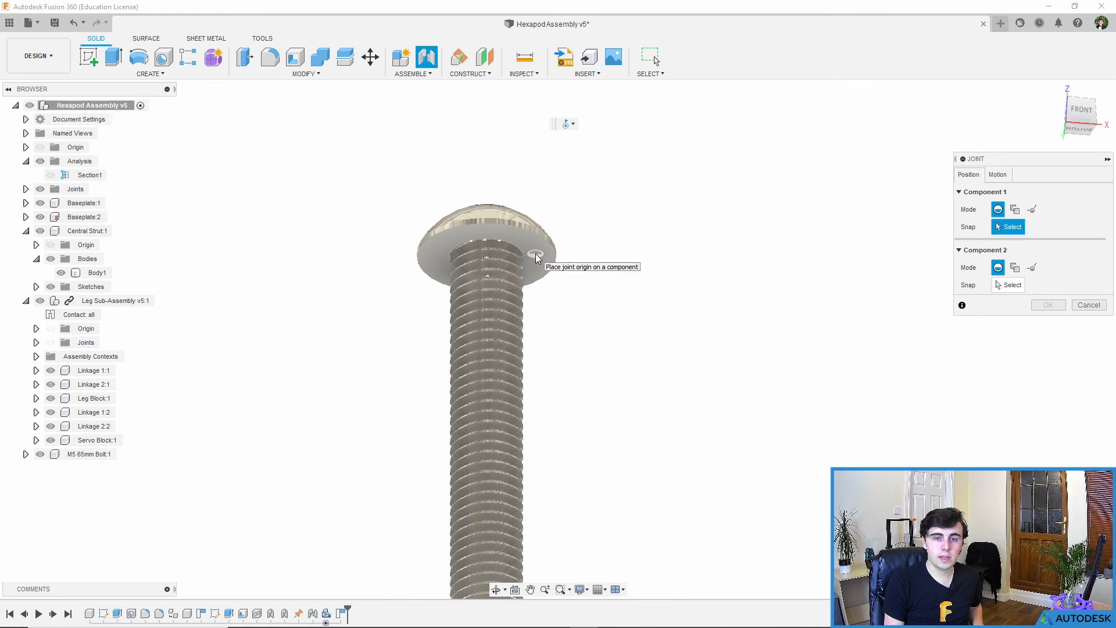
left_click(491, 265)
middle_click_drag(470, 391, 490, 368)
scroll(451, 291, "up", 8)
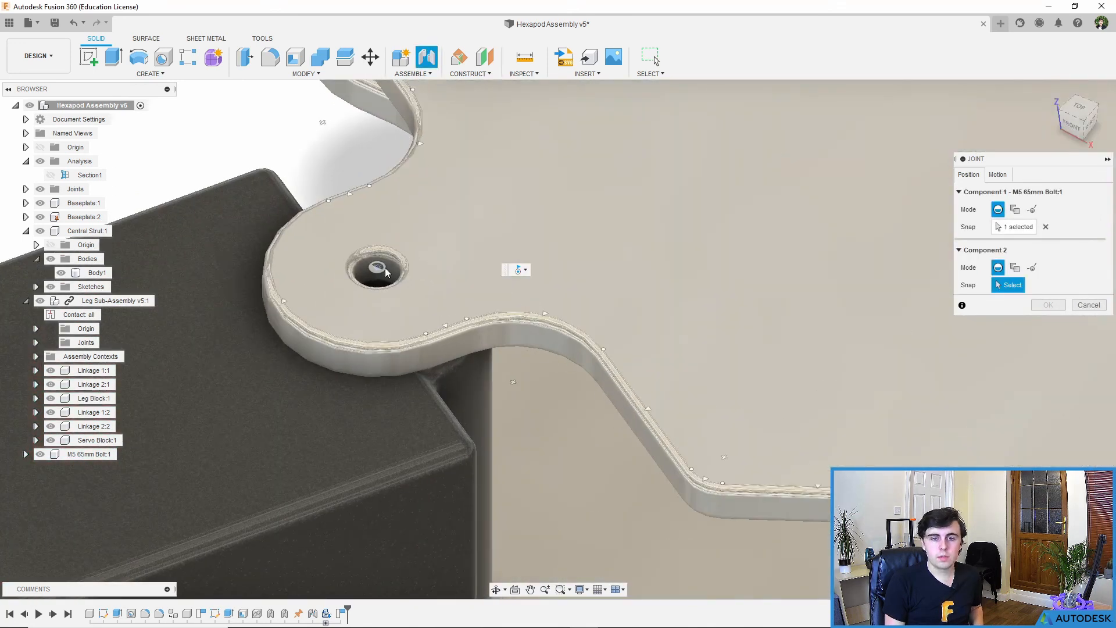
left_click(385, 272)
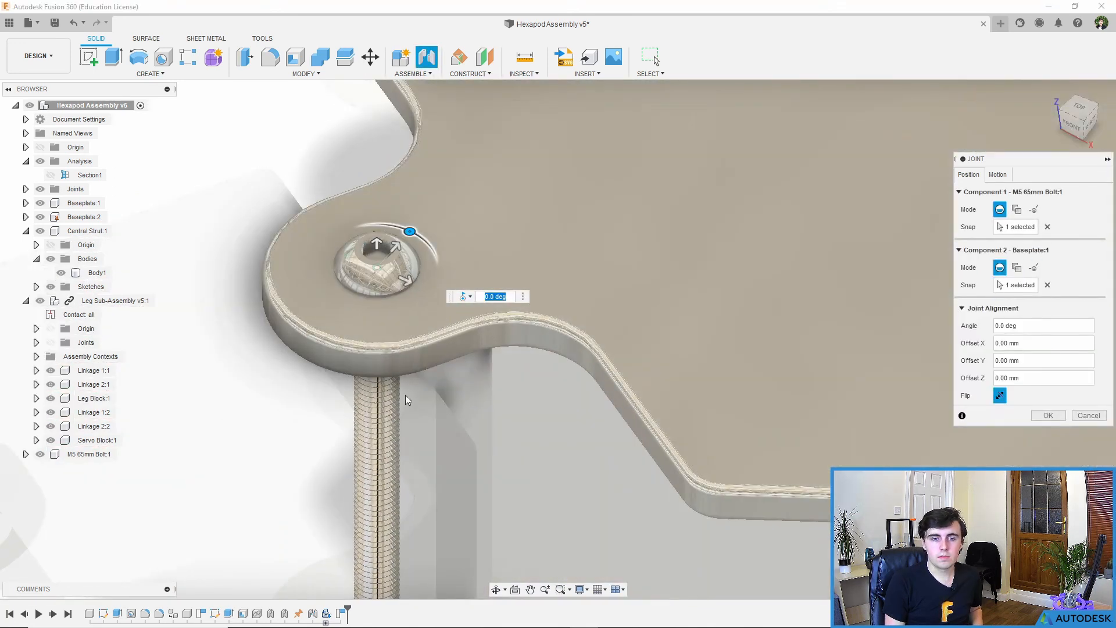
scroll(408, 400, "down", 5)
middle_click_drag(419, 418, 431, 294)
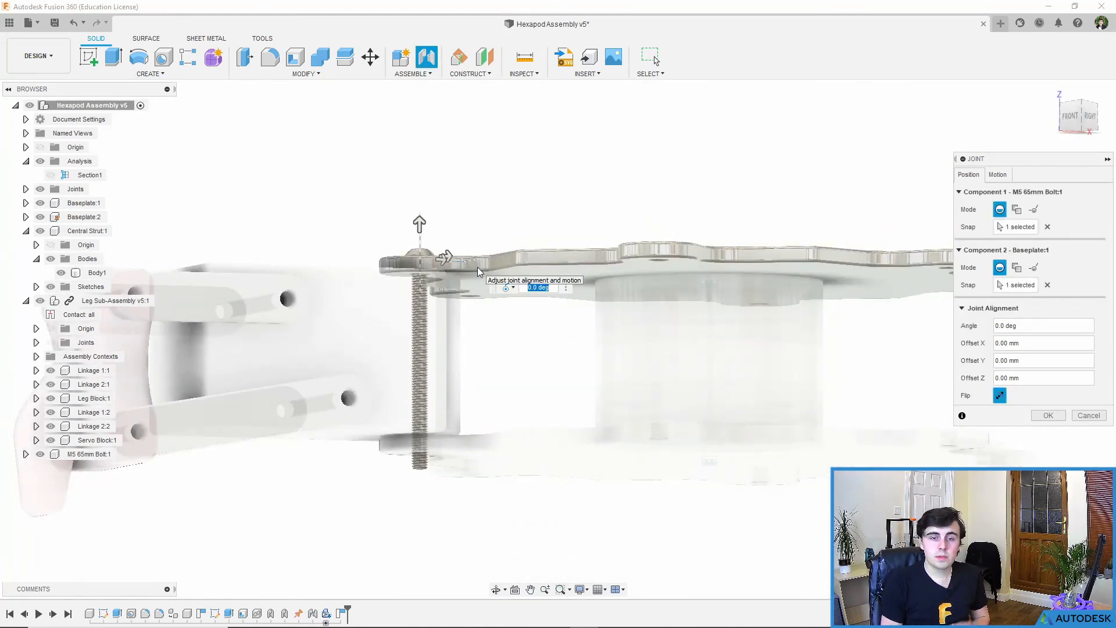
middle_click_drag(439, 509, 472, 504, "shift")
left_click(1050, 417)
middle_click_drag(428, 406, 419, 442, "shift")
scroll(442, 489, "down", 2)
scroll(422, 458, "up", 6)
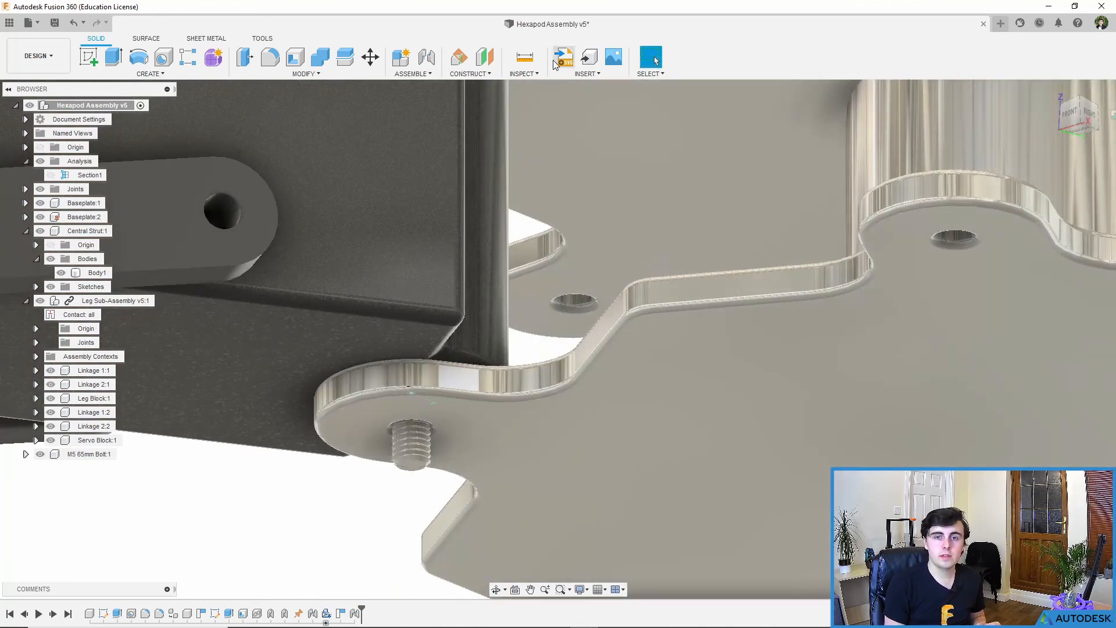
left_click(587, 74)
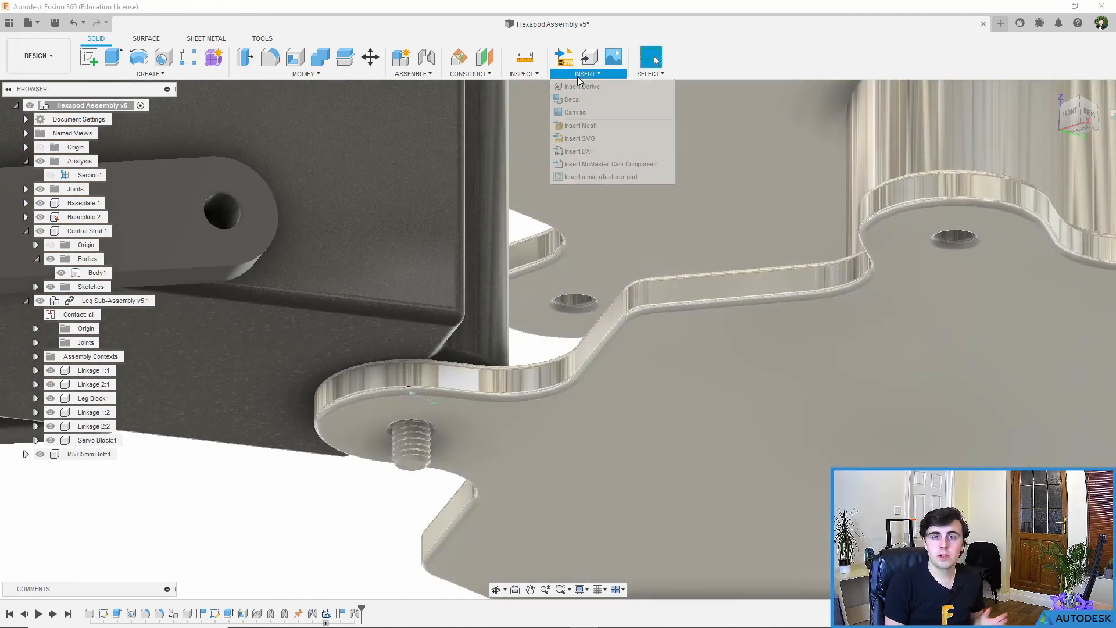
left_click(604, 167)
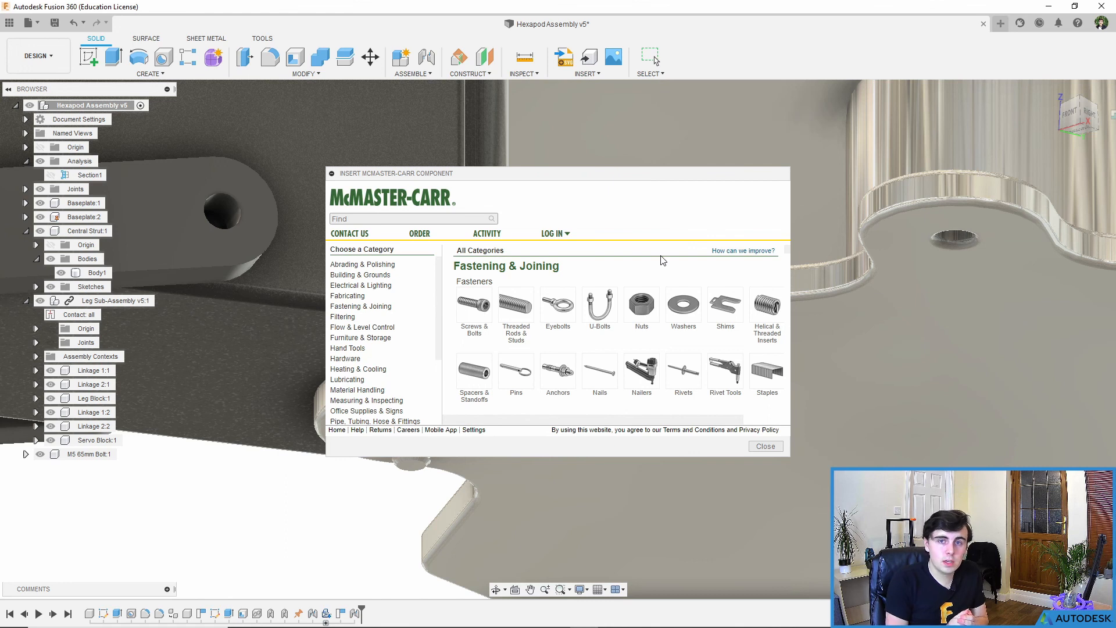
left_click(765, 445)
Insert another instance of the Leg Sub-Assembly from the Hexapod project into the current assembly
scroll(592, 424, "down", 5)
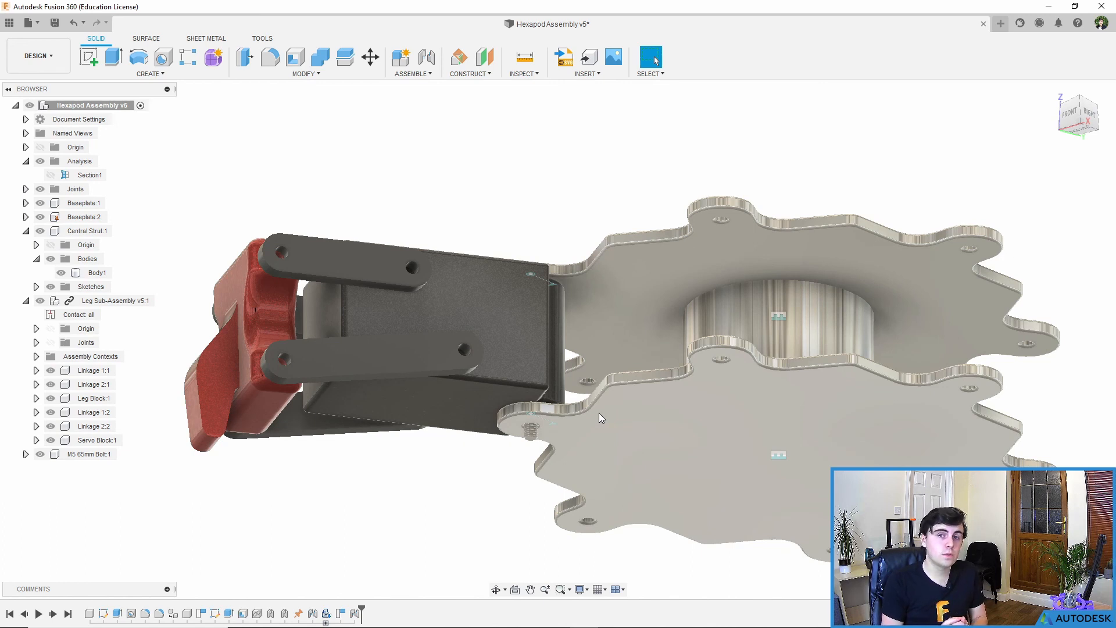
scroll(598, 412, "down", 5)
middle_click_drag(650, 406, 703, 417, "shift")
left_click(699, 402)
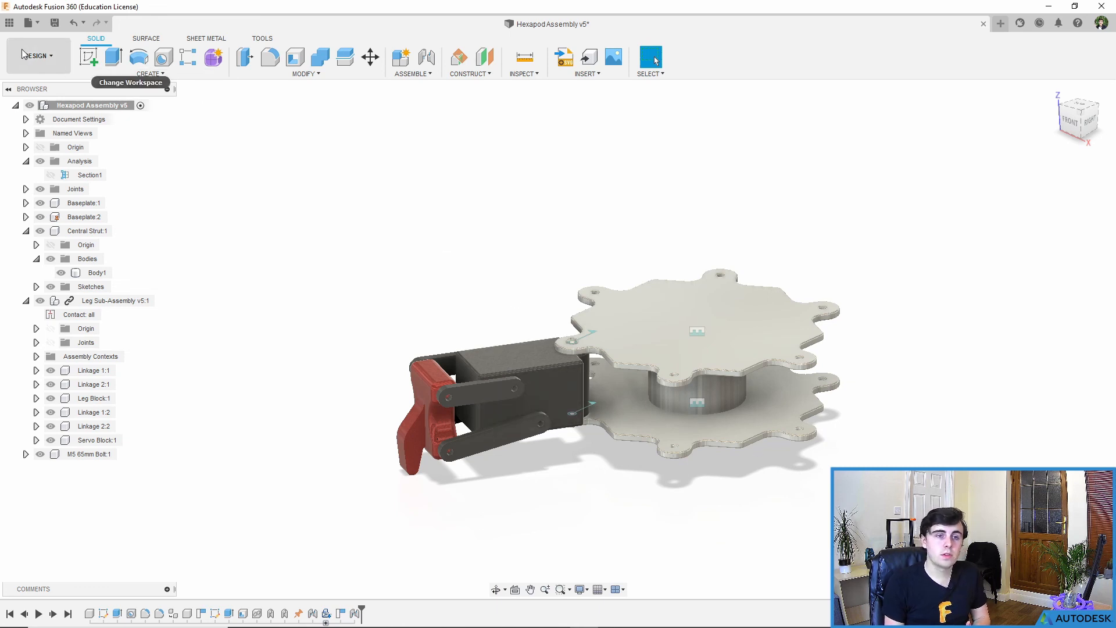
left_click(9, 22)
right_click(104, 172)
left_click(137, 191)
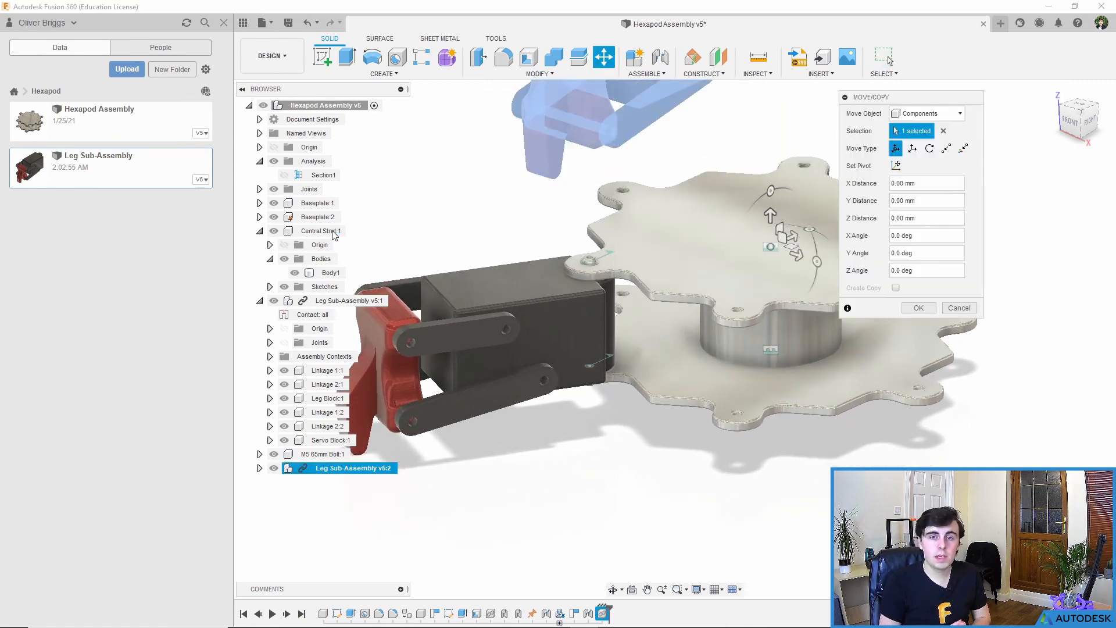